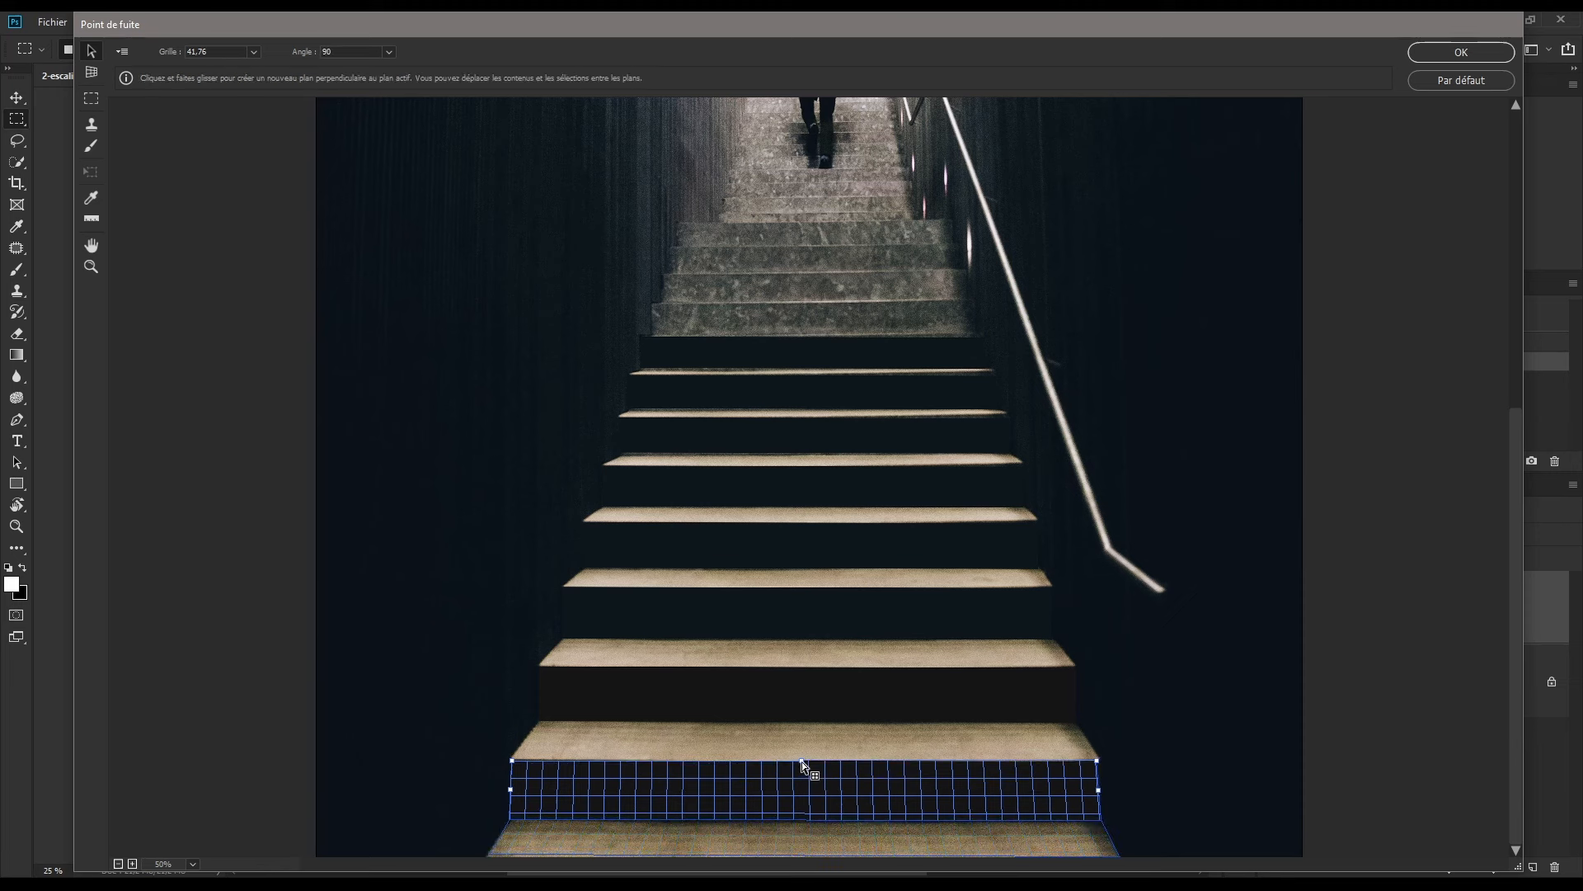
# Step: Pull perpendicular perspective planes from the existing plane to cover the treads and risers of the light-coloured stairs
pyautogui.moveTo(802, 760); pyautogui.dragTo(806, 375)
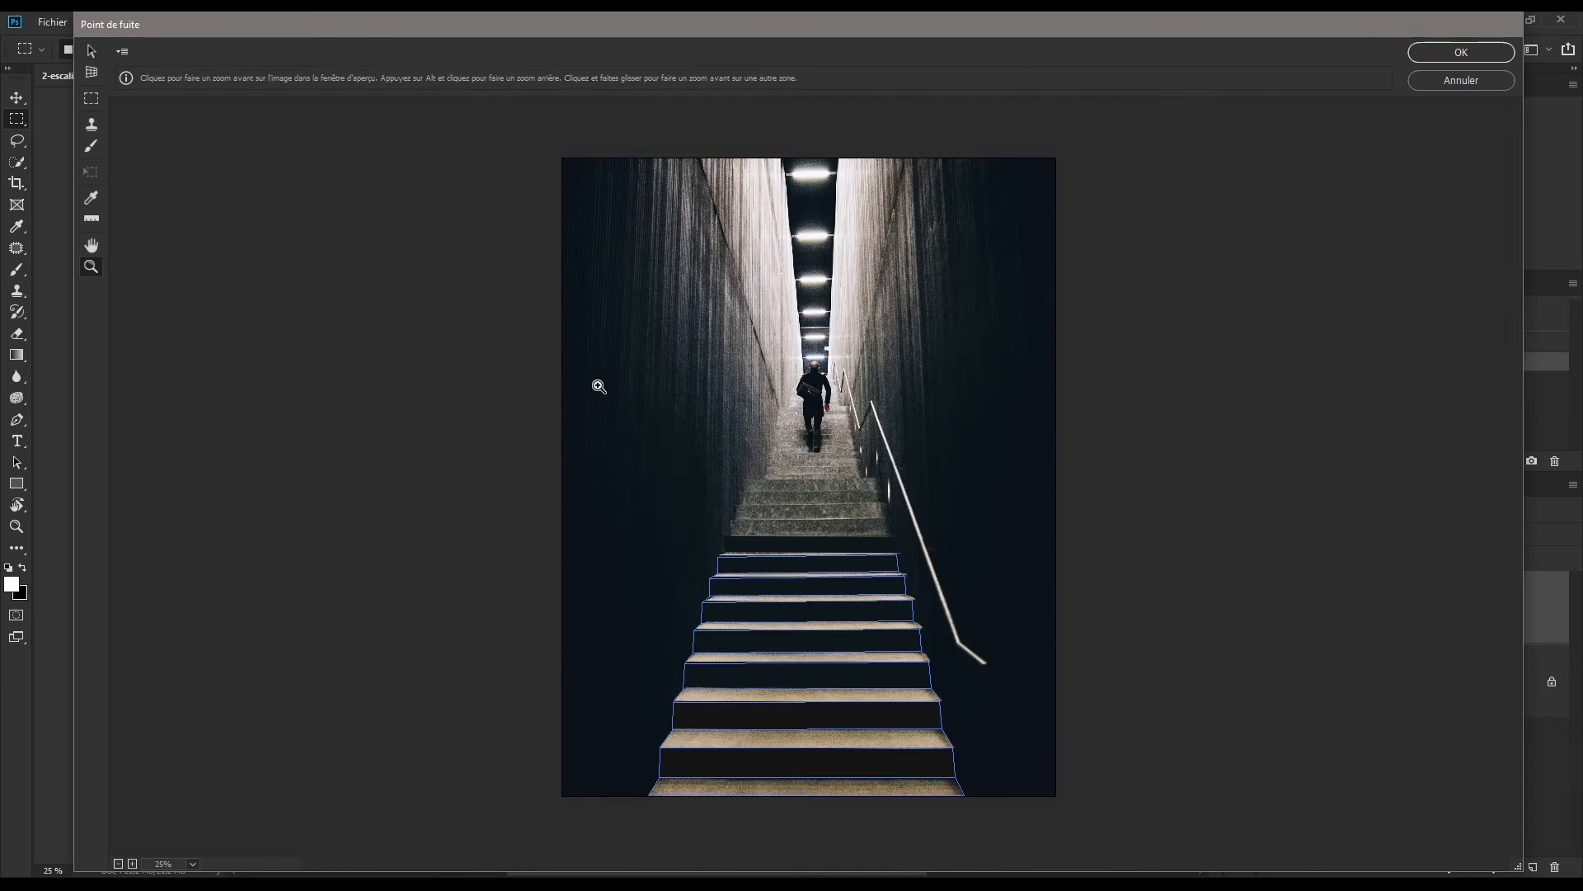
pyautogui.press('alt')
# Step: Paste the red carpet into the Vanishing Point planes, stretch it down to the lowest step, centre it on the stairs and apply
pyautogui.hotkey('ctrl', 'v')
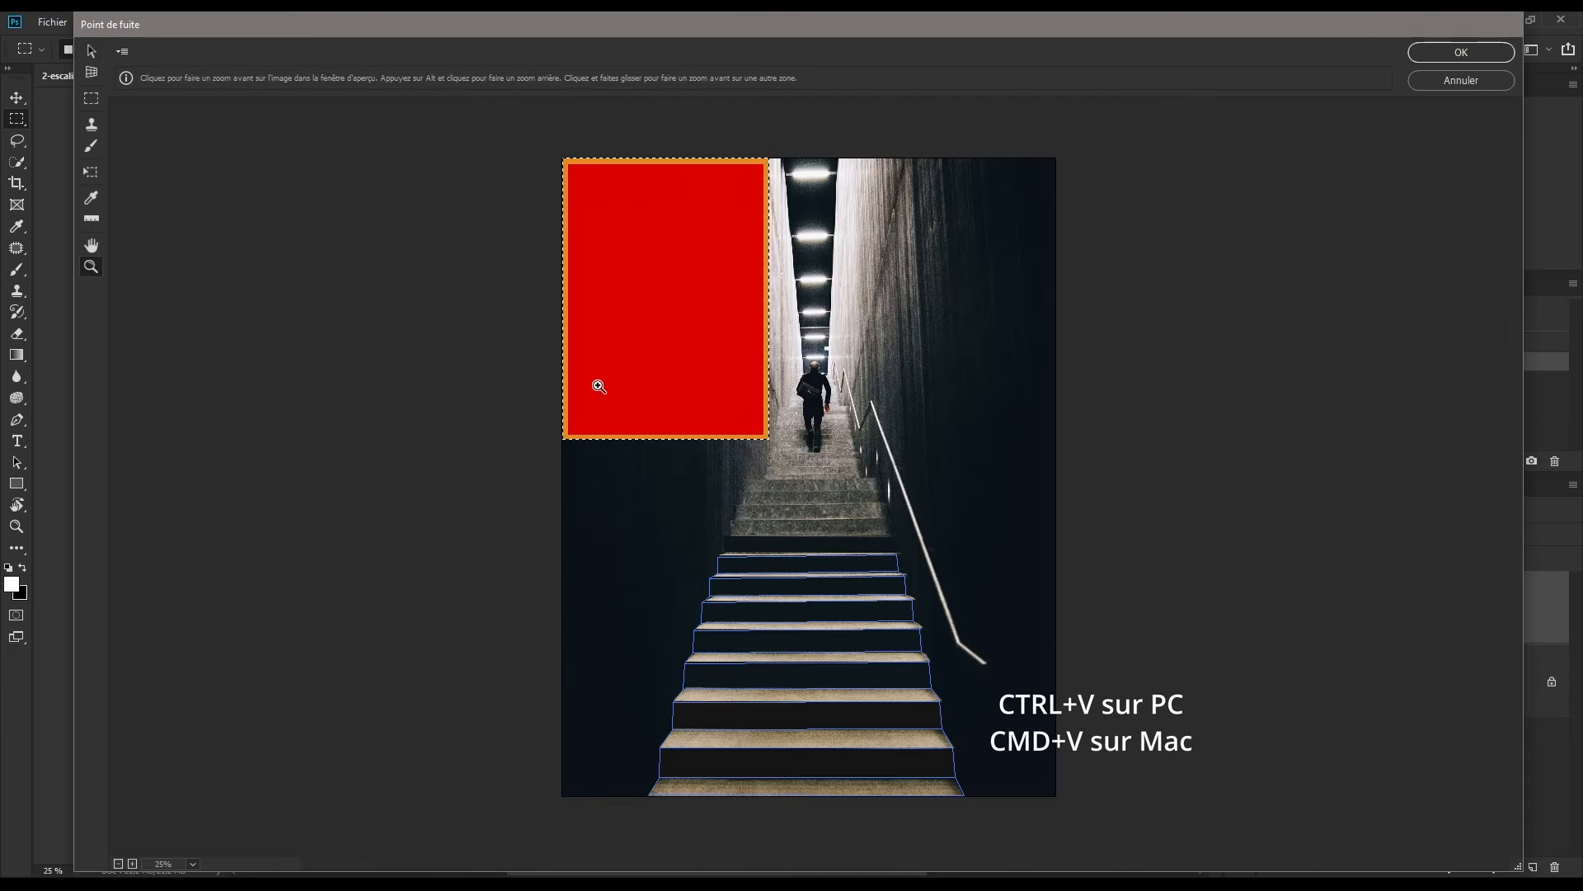
pyautogui.hotkey('ctrl', 't')
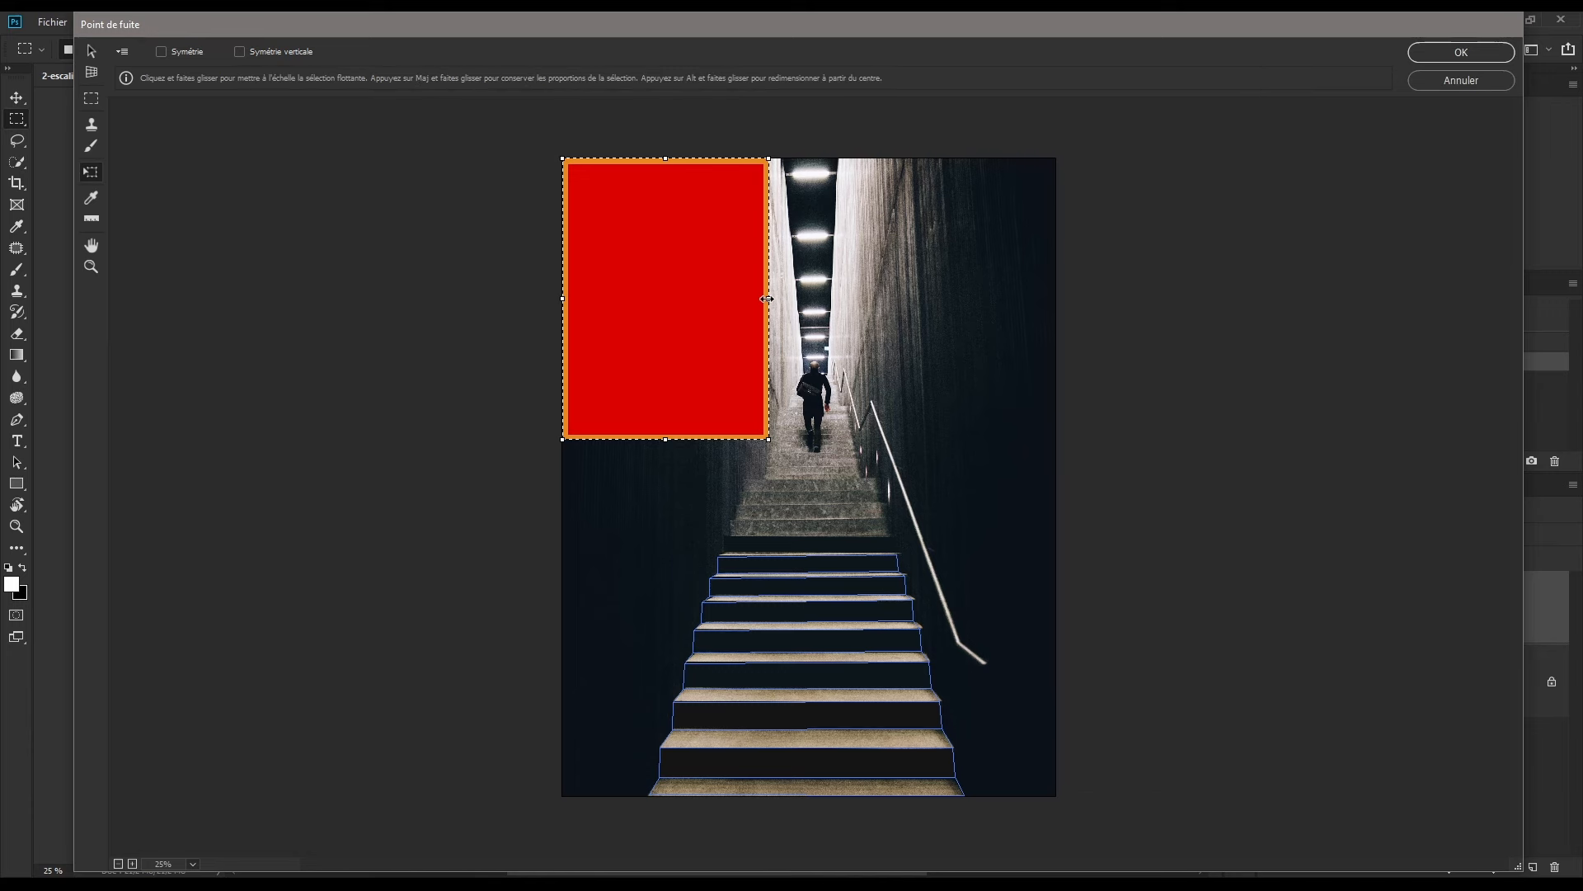
pyautogui.moveTo(766, 296); pyautogui.dragTo(804, 562)
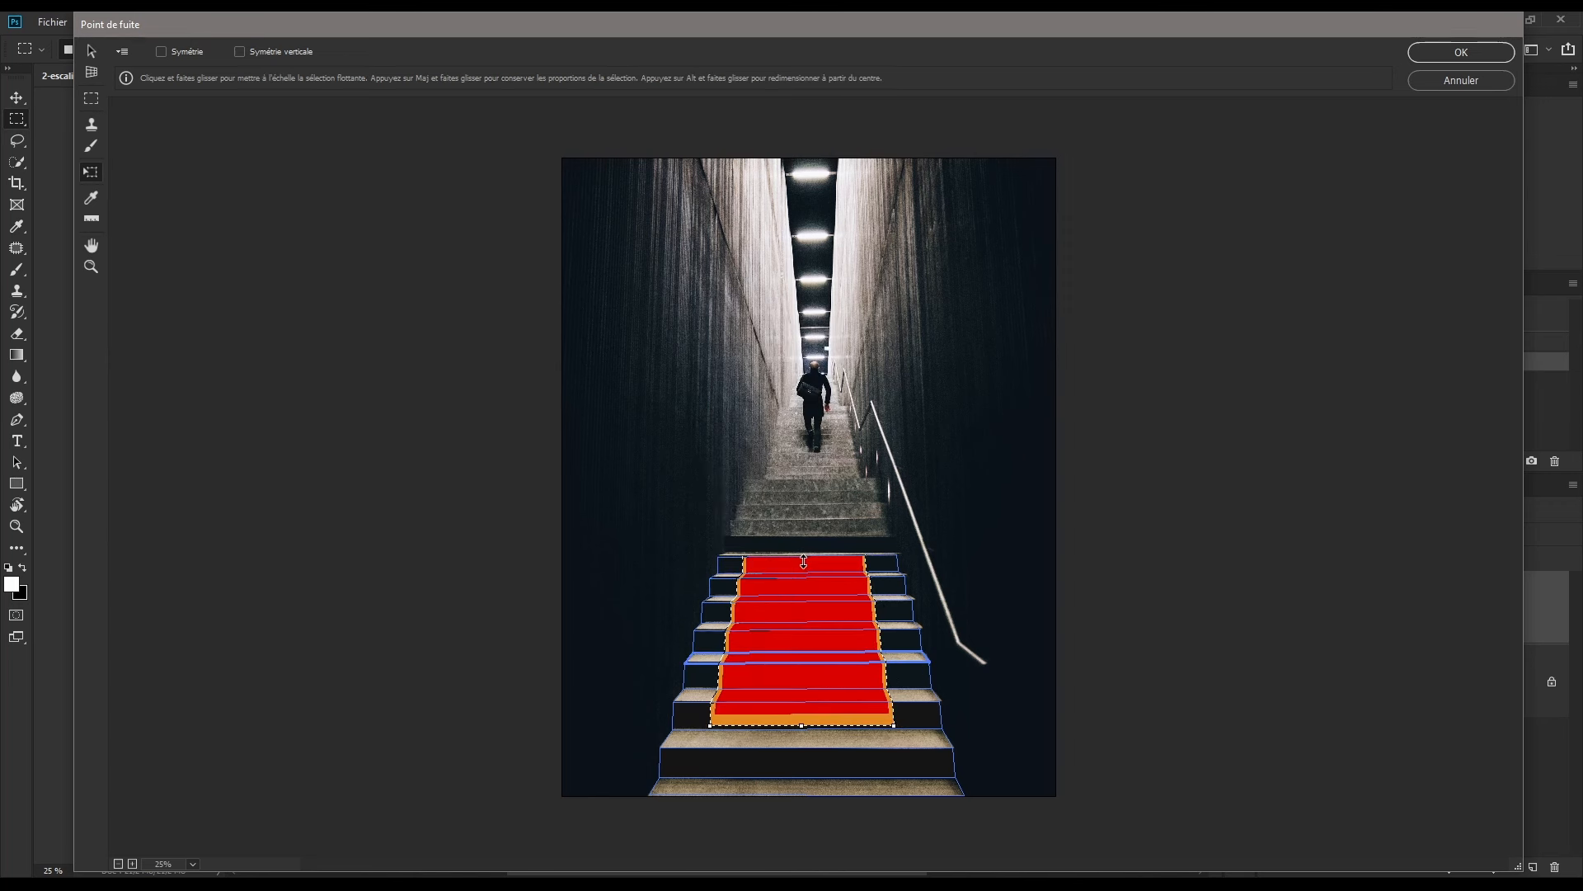
pyautogui.moveTo(804, 726); pyautogui.dragTo(822, 840)
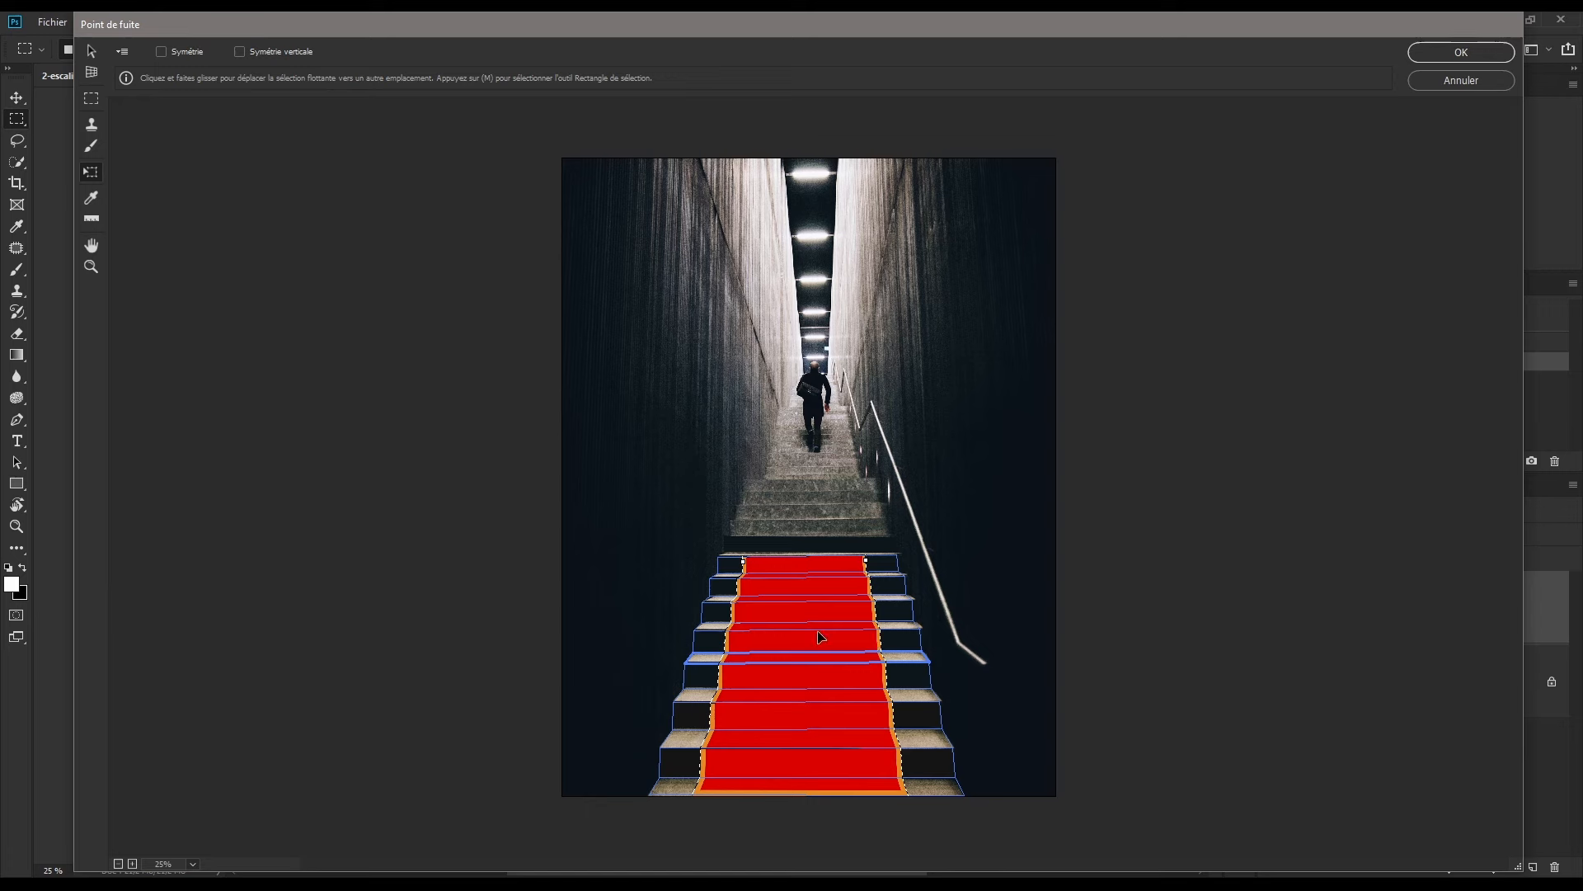
pyautogui.moveTo(821, 636); pyautogui.dragTo(827, 637)
pyautogui.press('m')
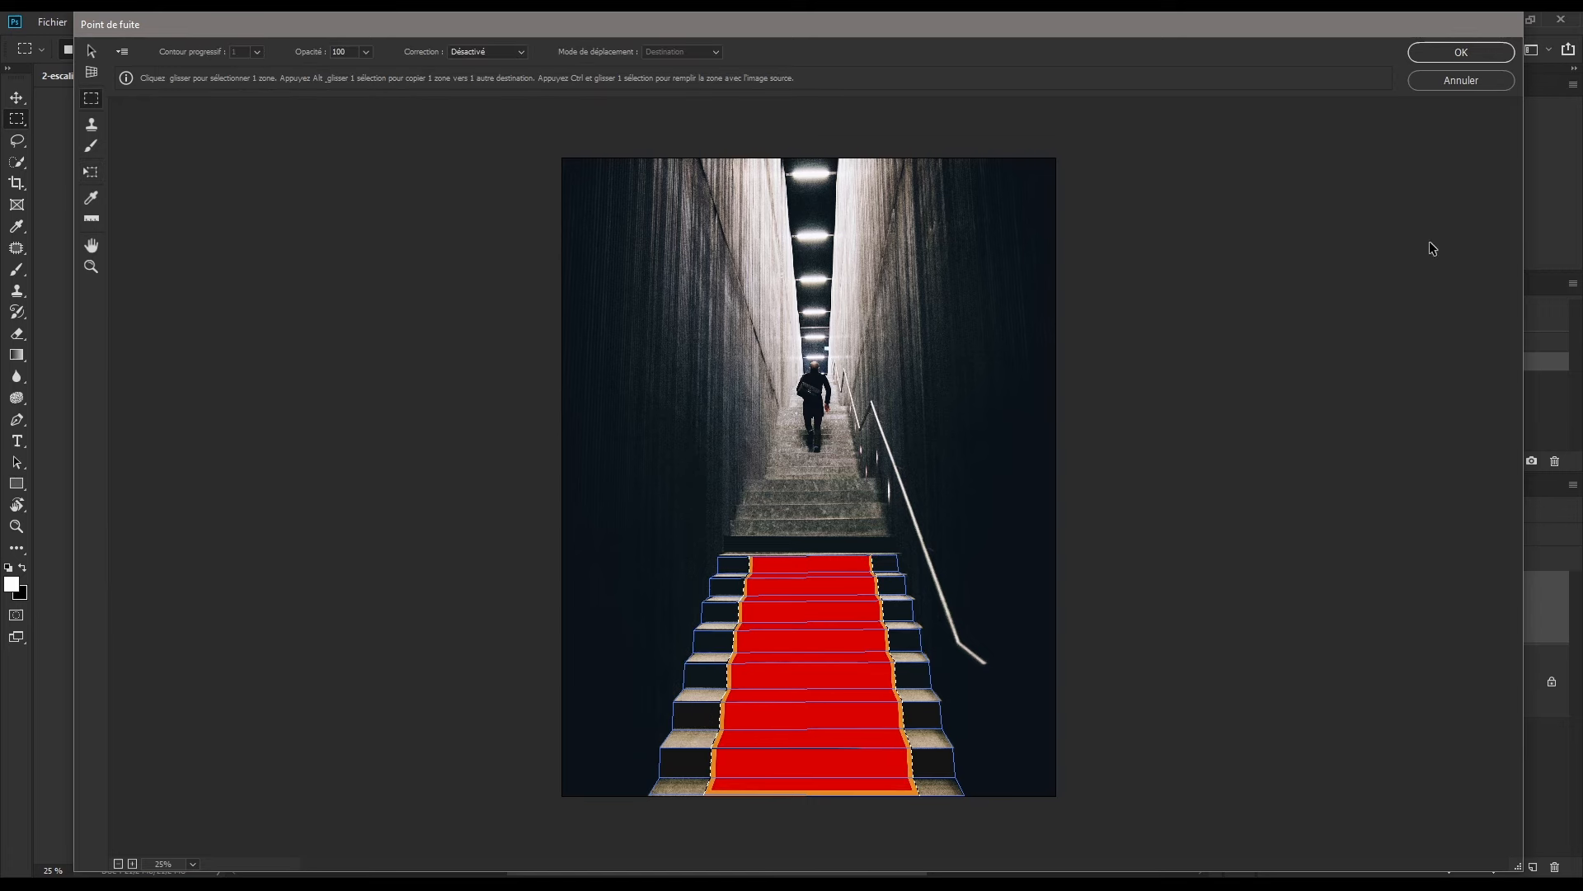
pyautogui.click(1461, 52)
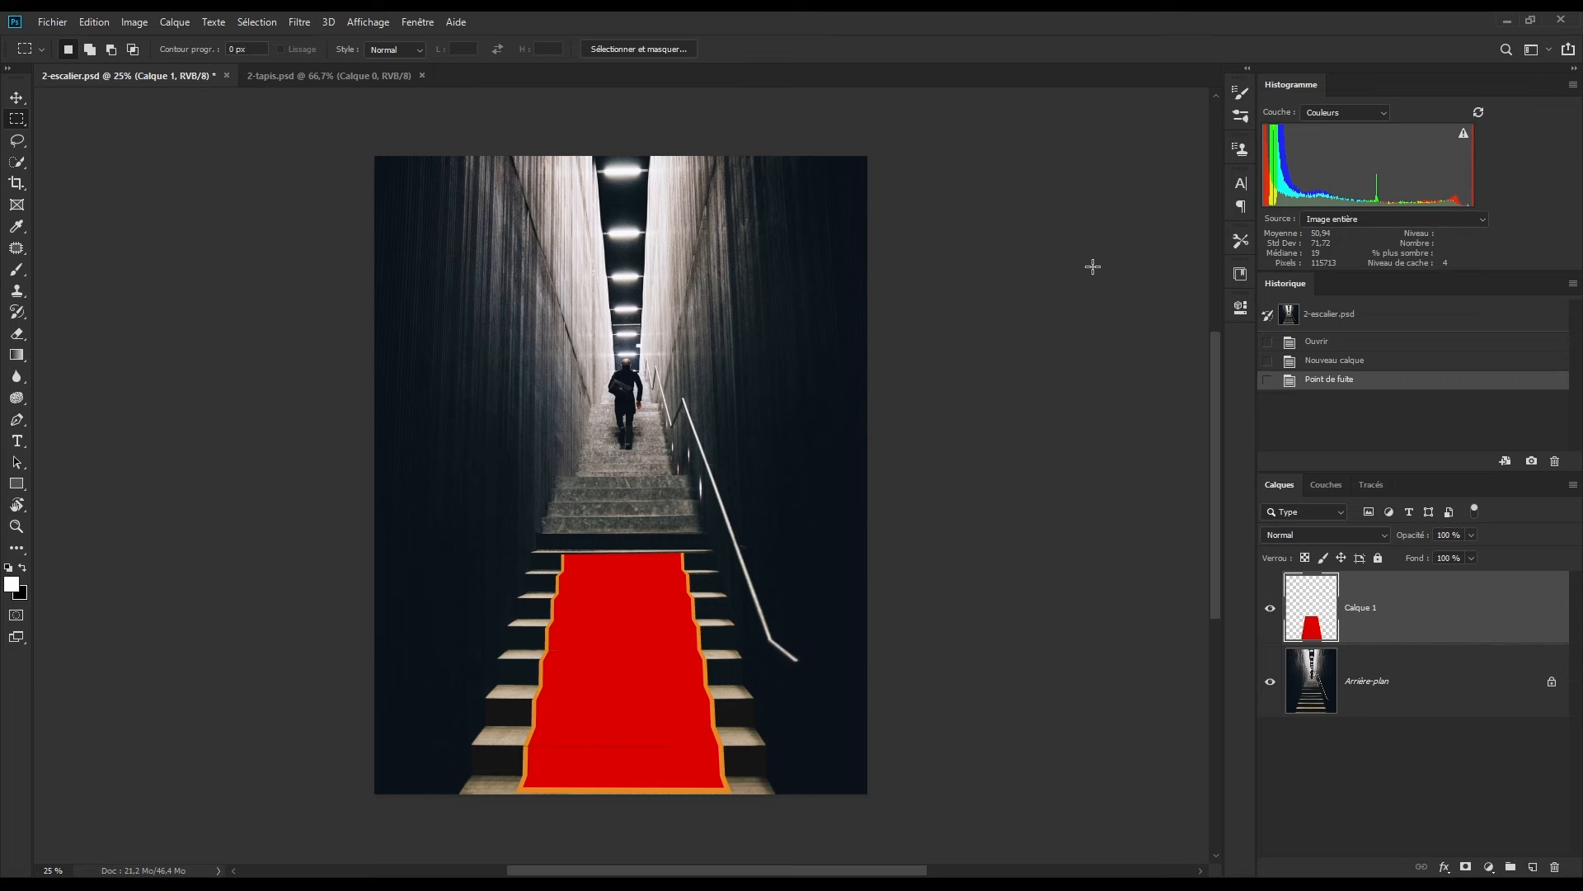
# Step: In the blending options of Calque 1, split the underlying layer's black slider, move its inner half to 49 and apply
pyautogui.rightClick(1457, 600)
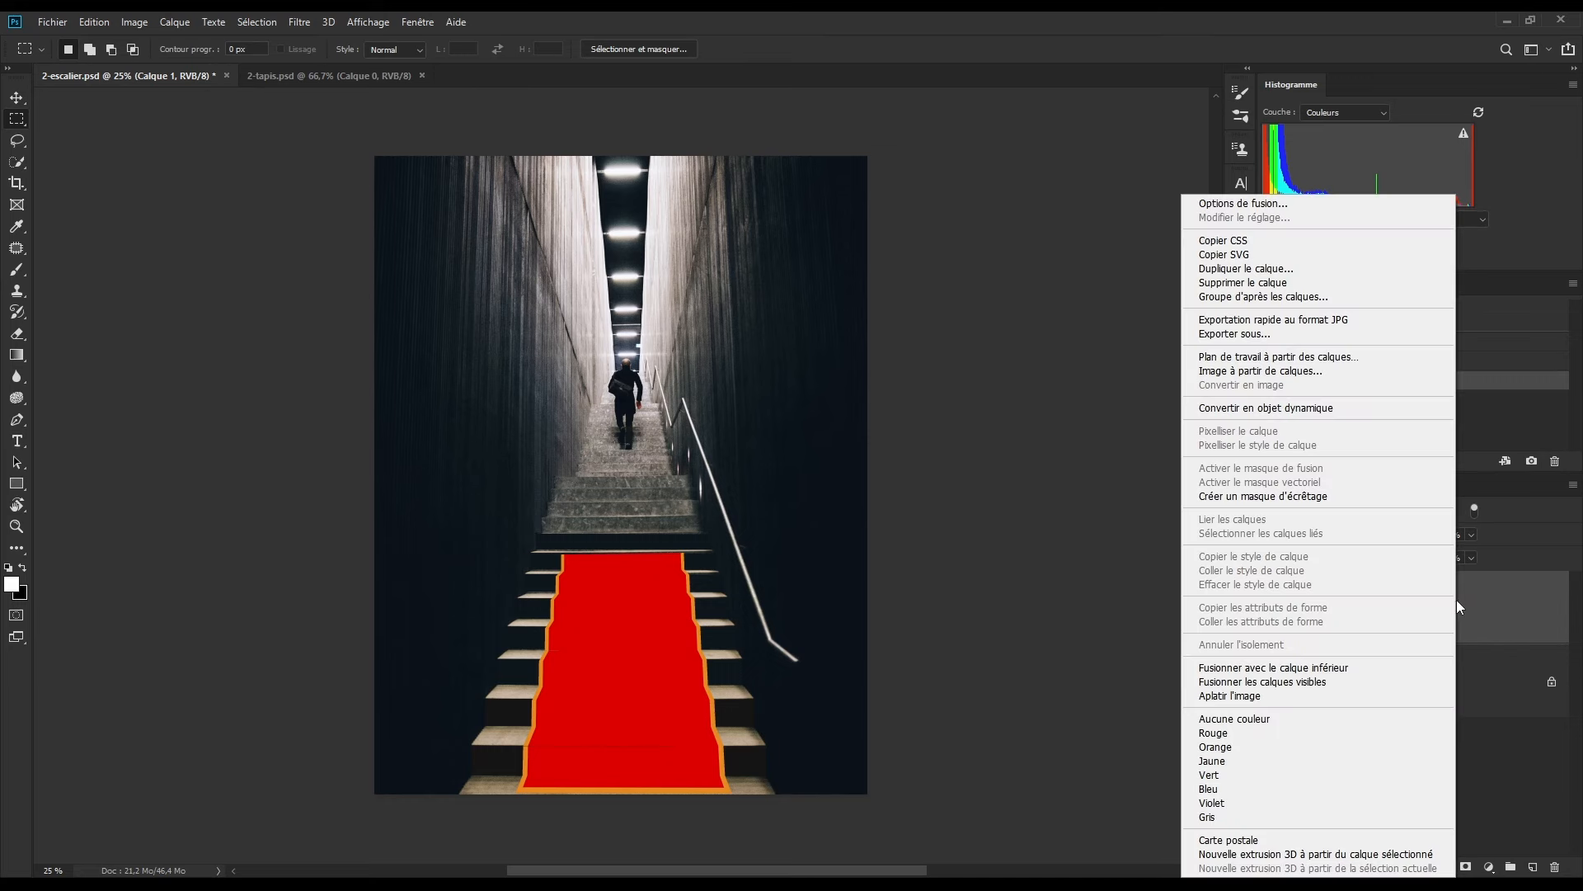
pyautogui.click(1289, 203)
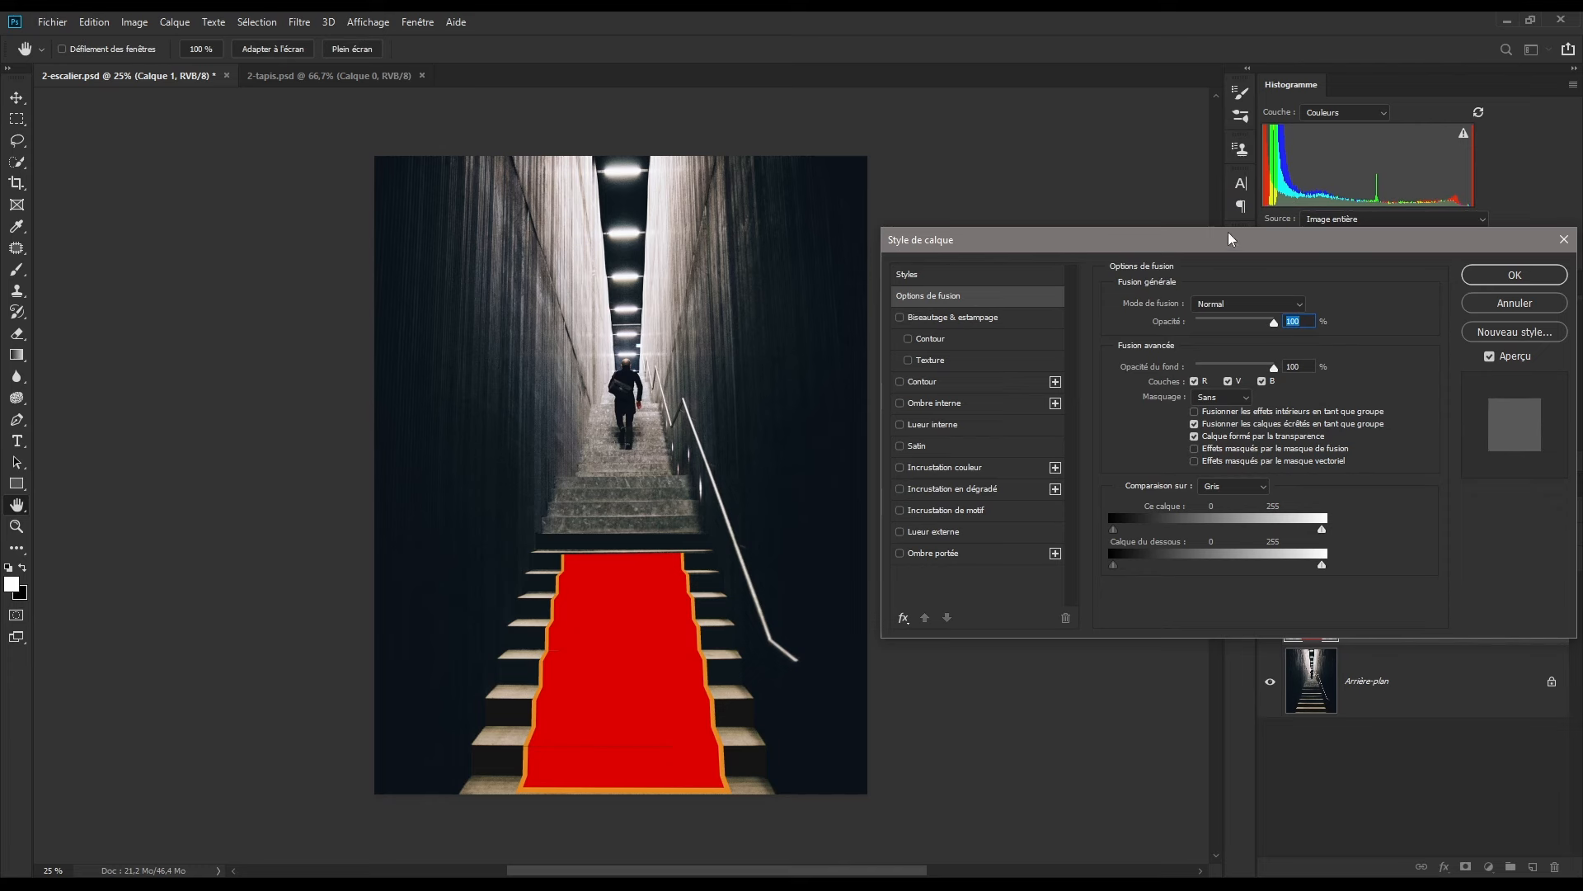
pyautogui.moveTo(1235, 240); pyautogui.dragTo(1166, 337)
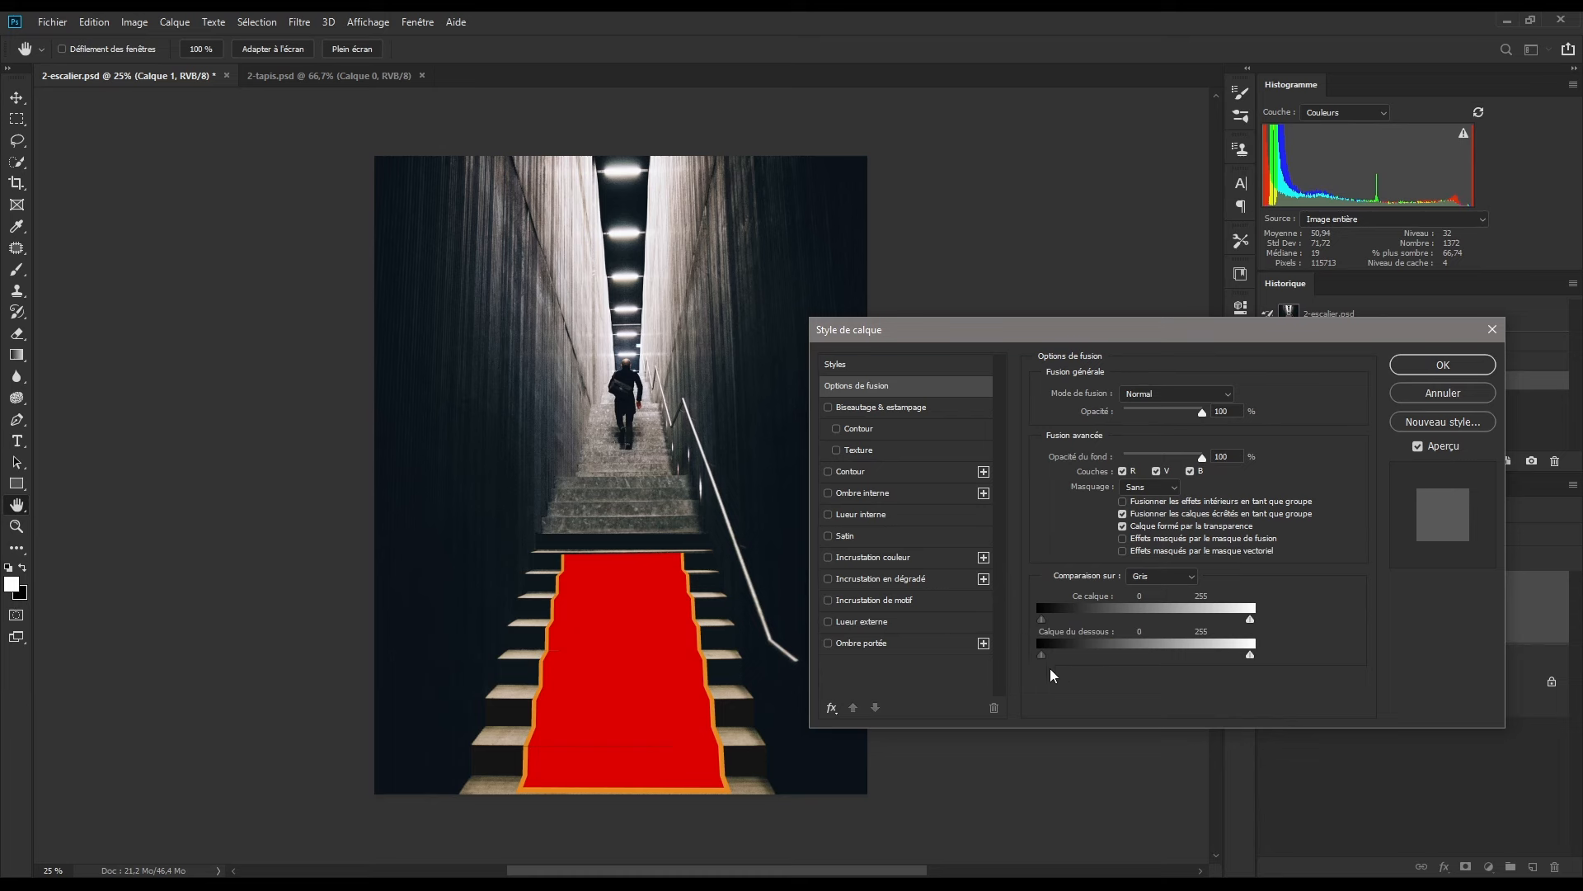
pyautogui.press('alt')
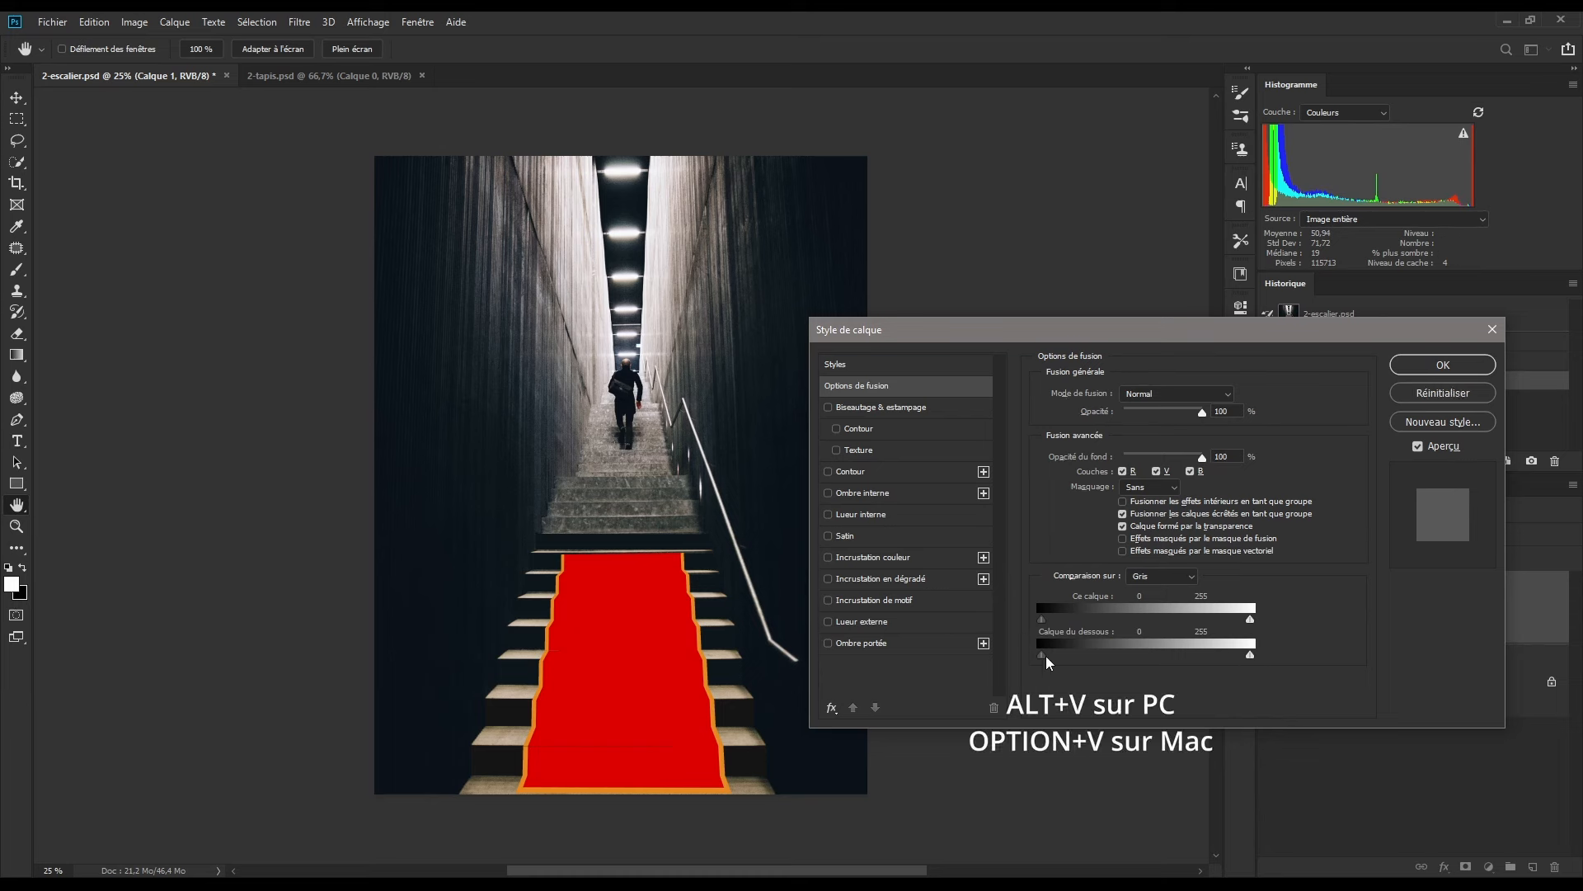
pyautogui.moveTo(1047, 657); pyautogui.dragTo(1082, 653)
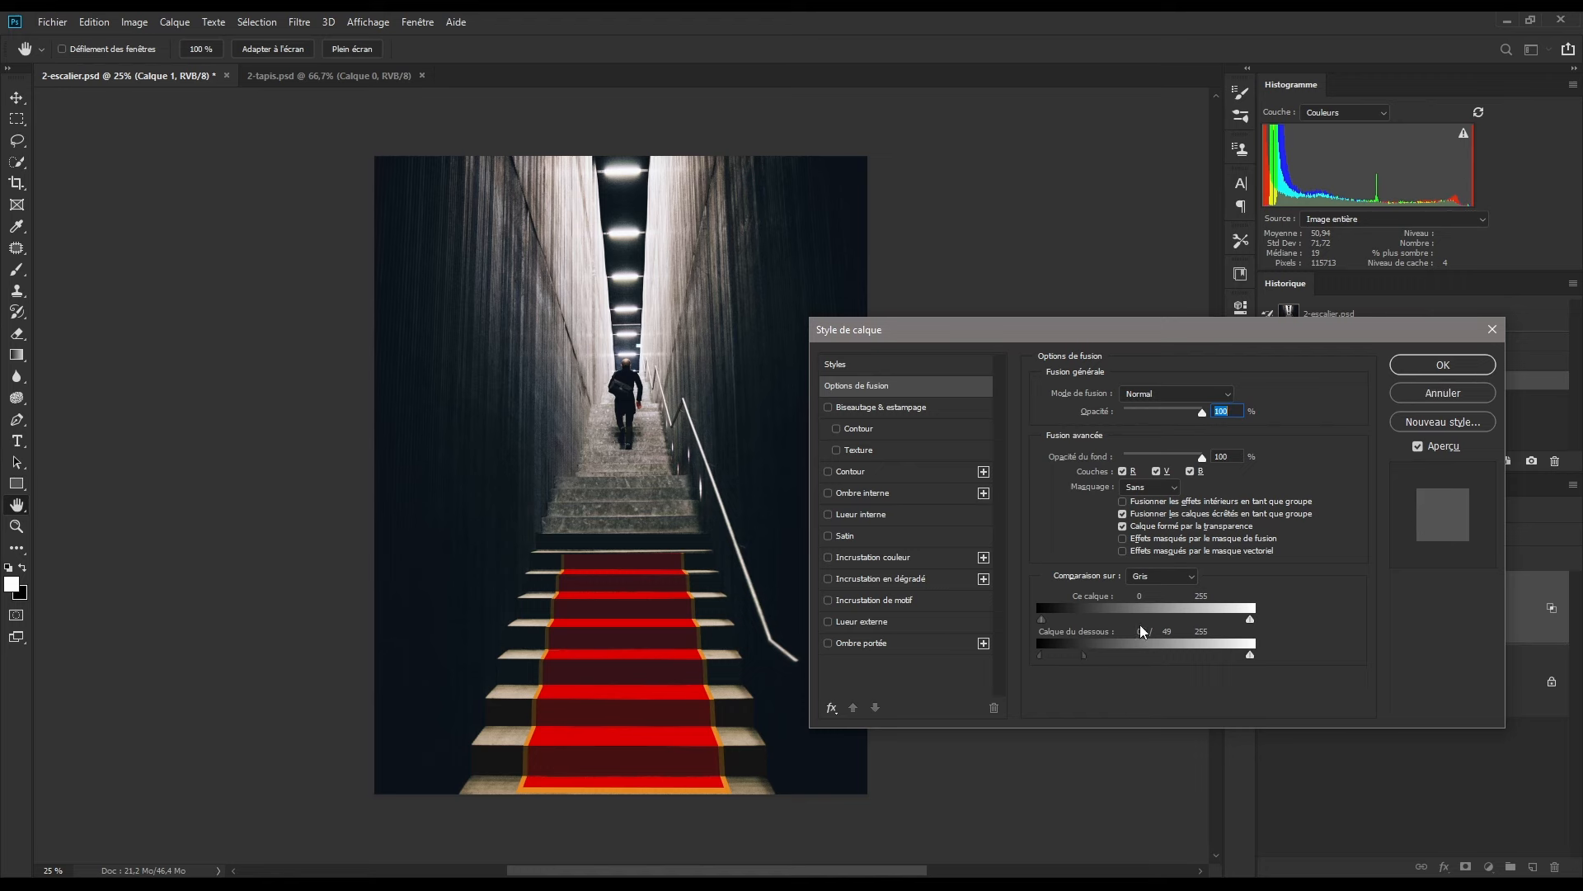
pyautogui.click(1432, 364)
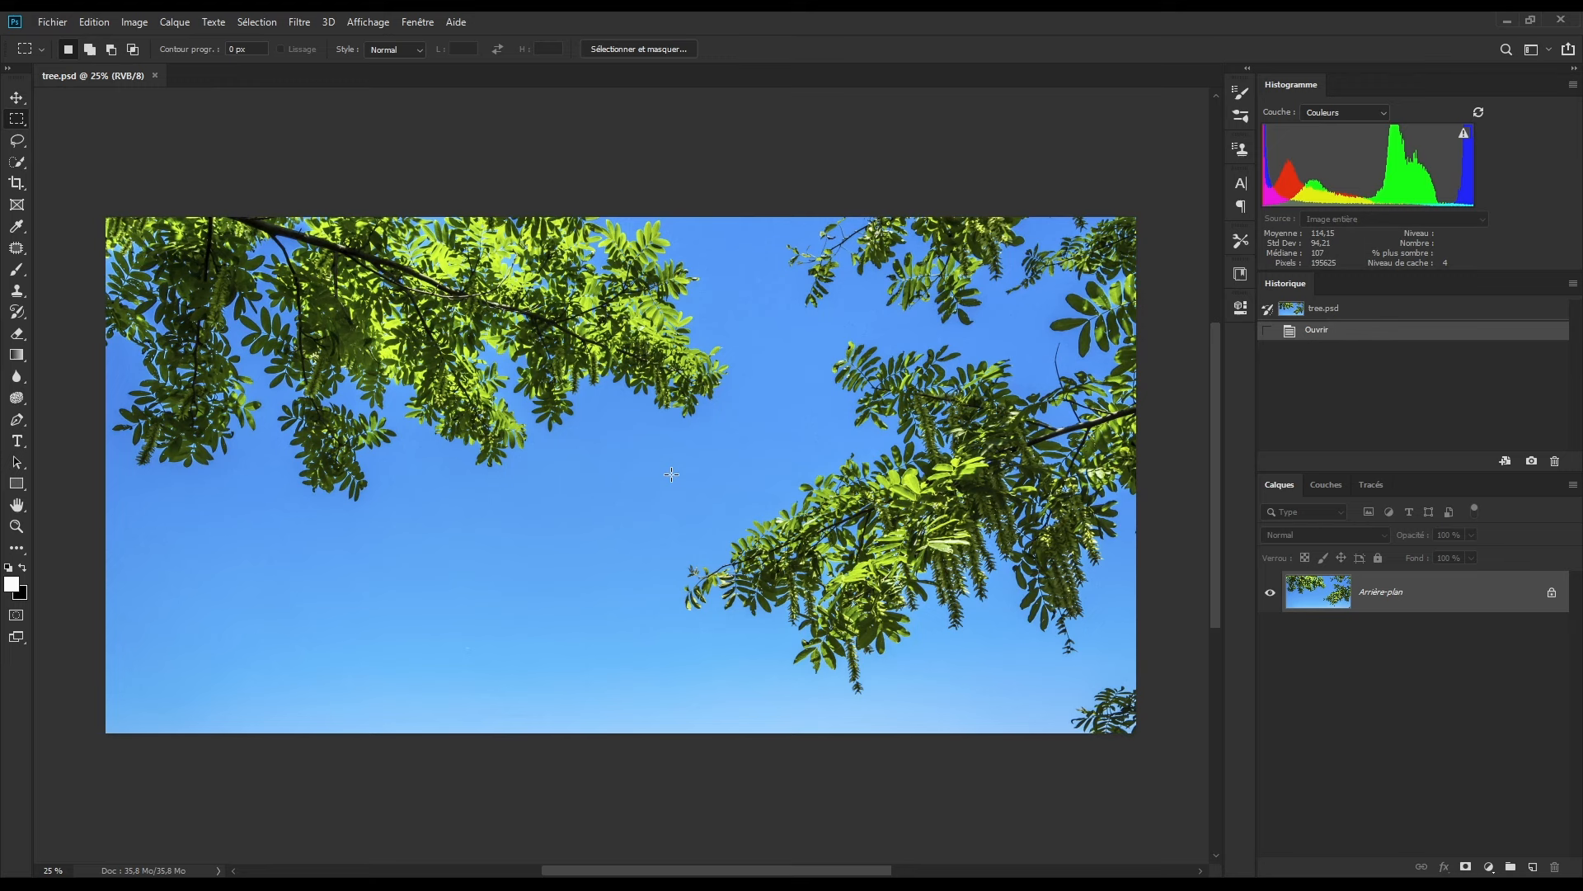
# Step: Compare the red, green and blue channels of tree.psd for the clearest separation between the foliage and the sky
pyautogui.click(16, 162)
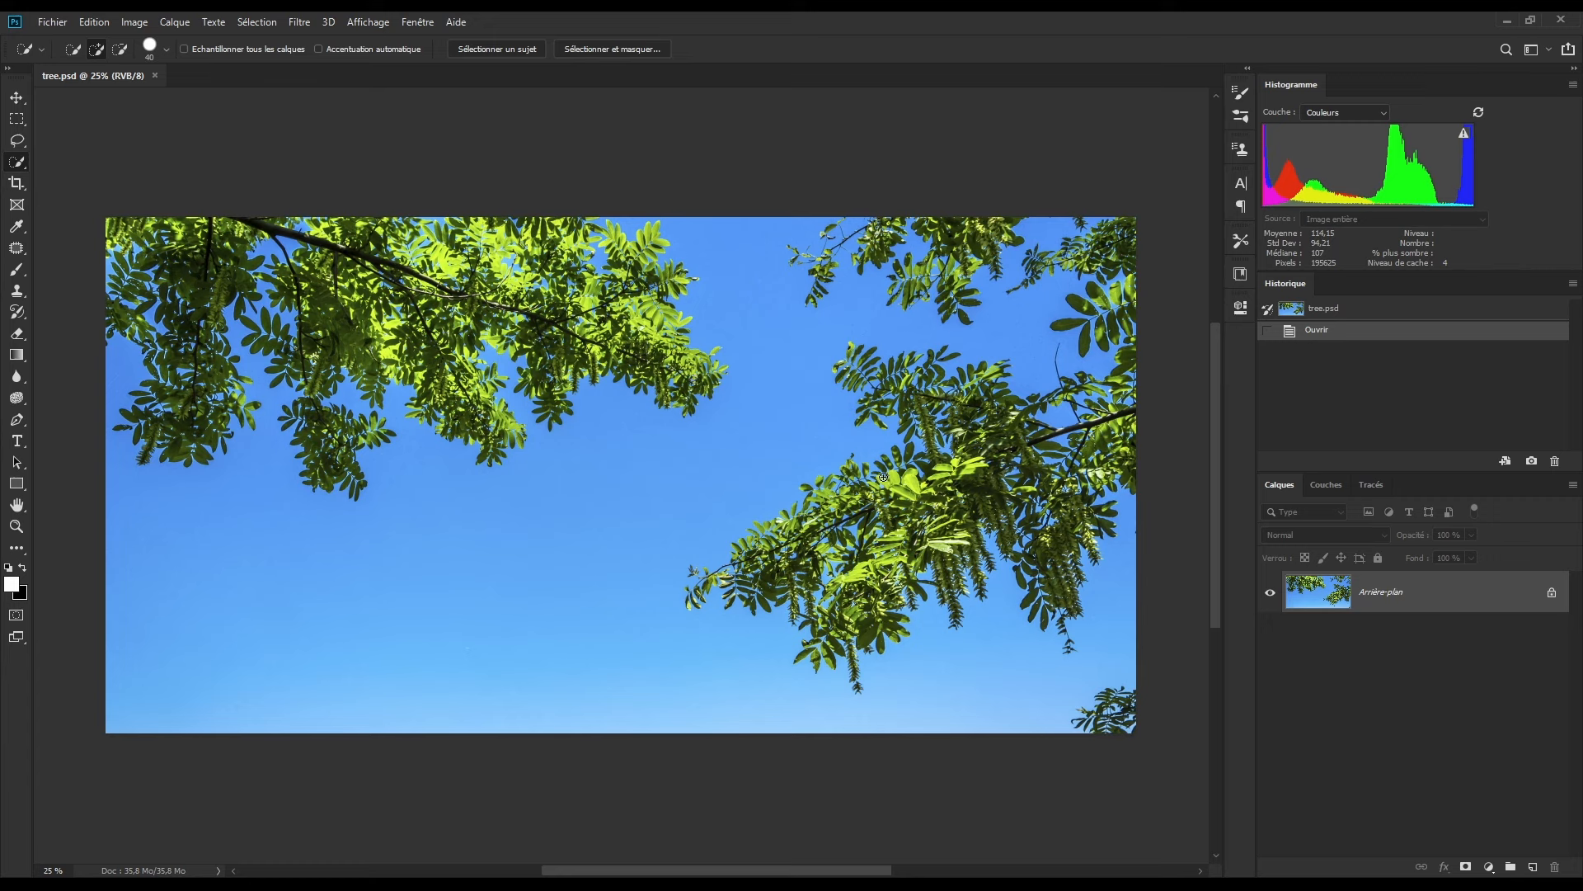
pyautogui.click(1327, 486)
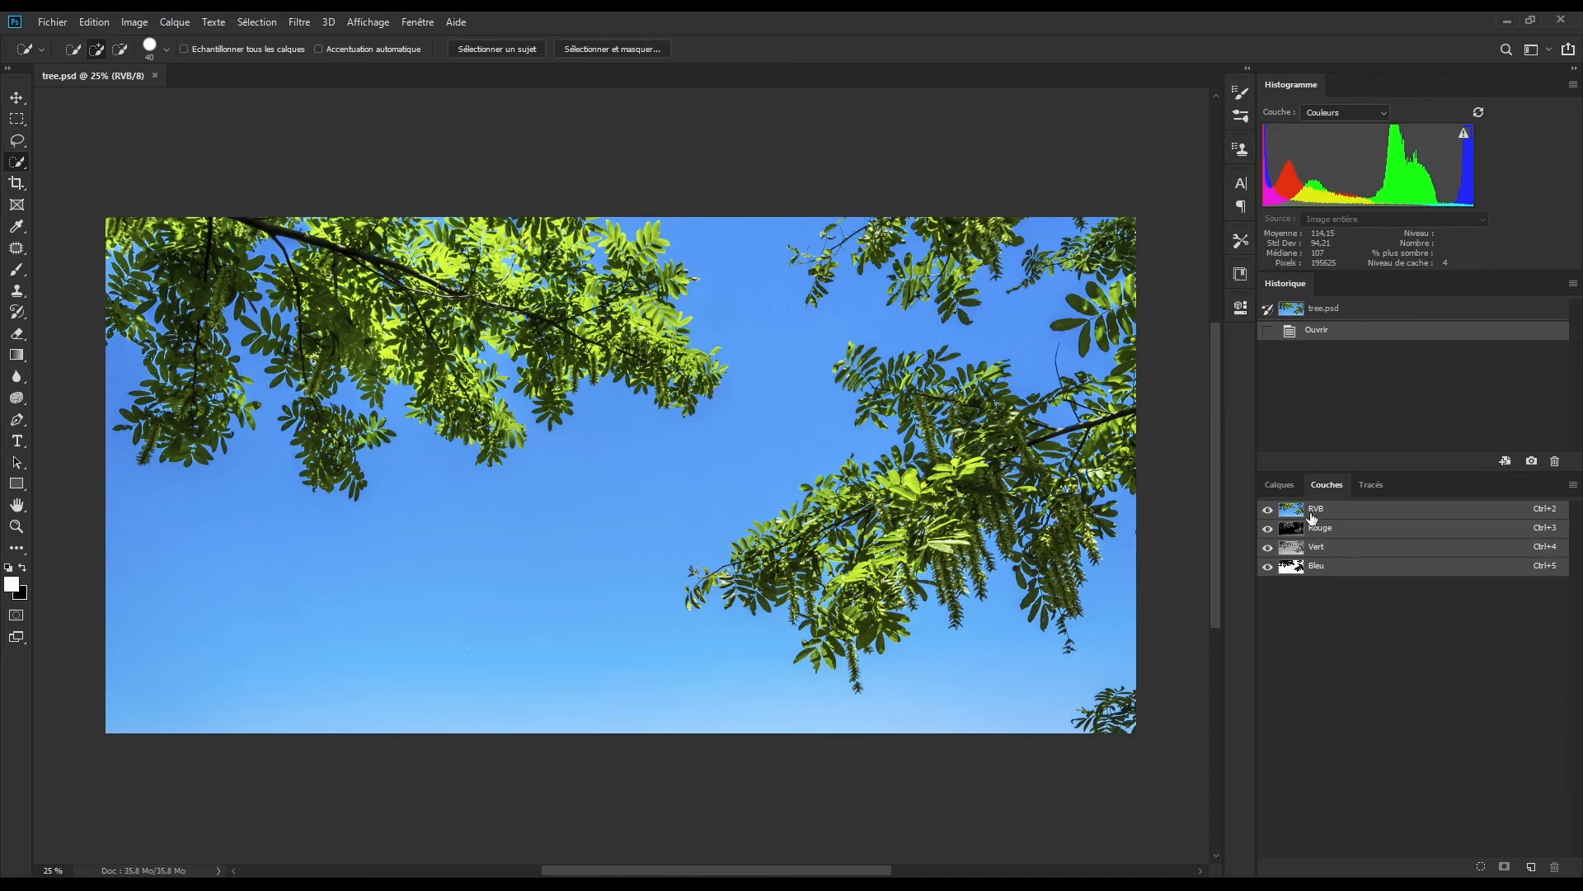
pyautogui.click(418, 23)
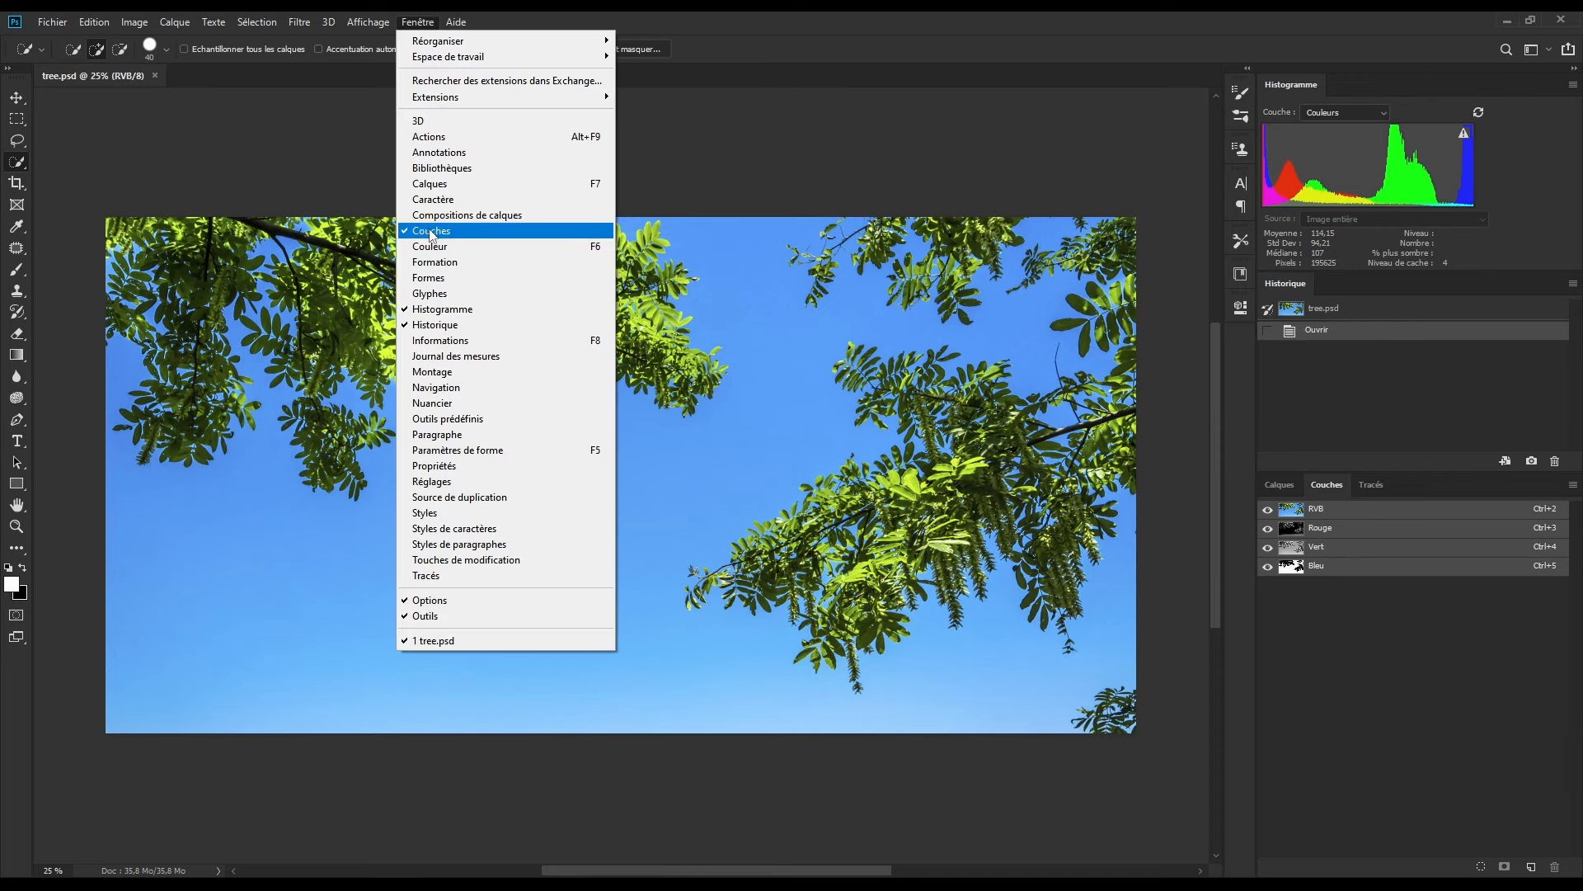
pyautogui.click(408, 27)
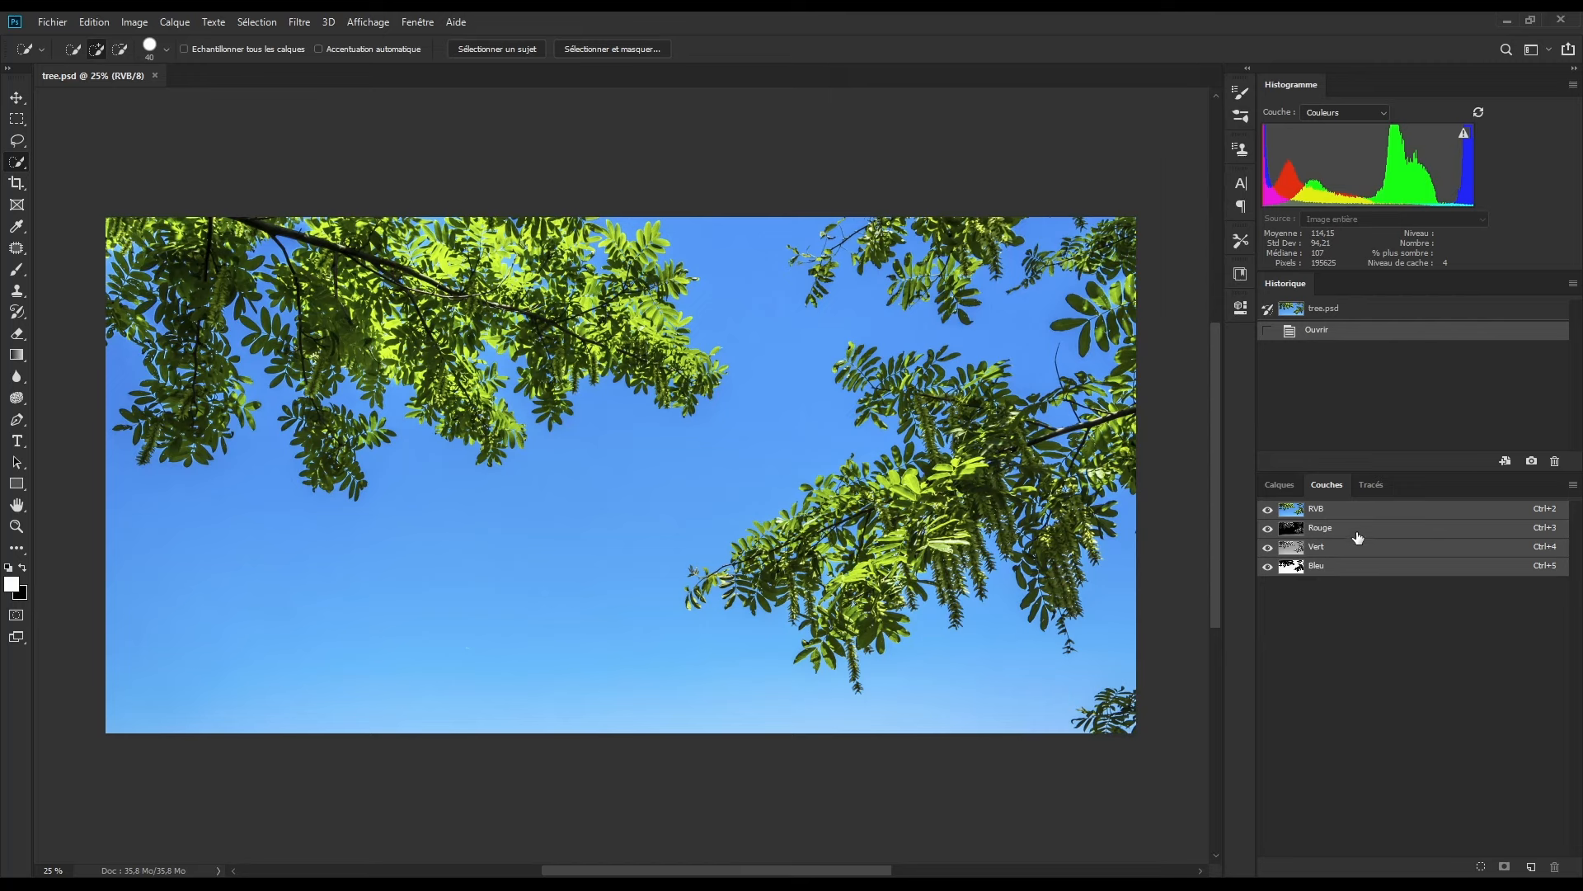
pyautogui.click(1357, 530)
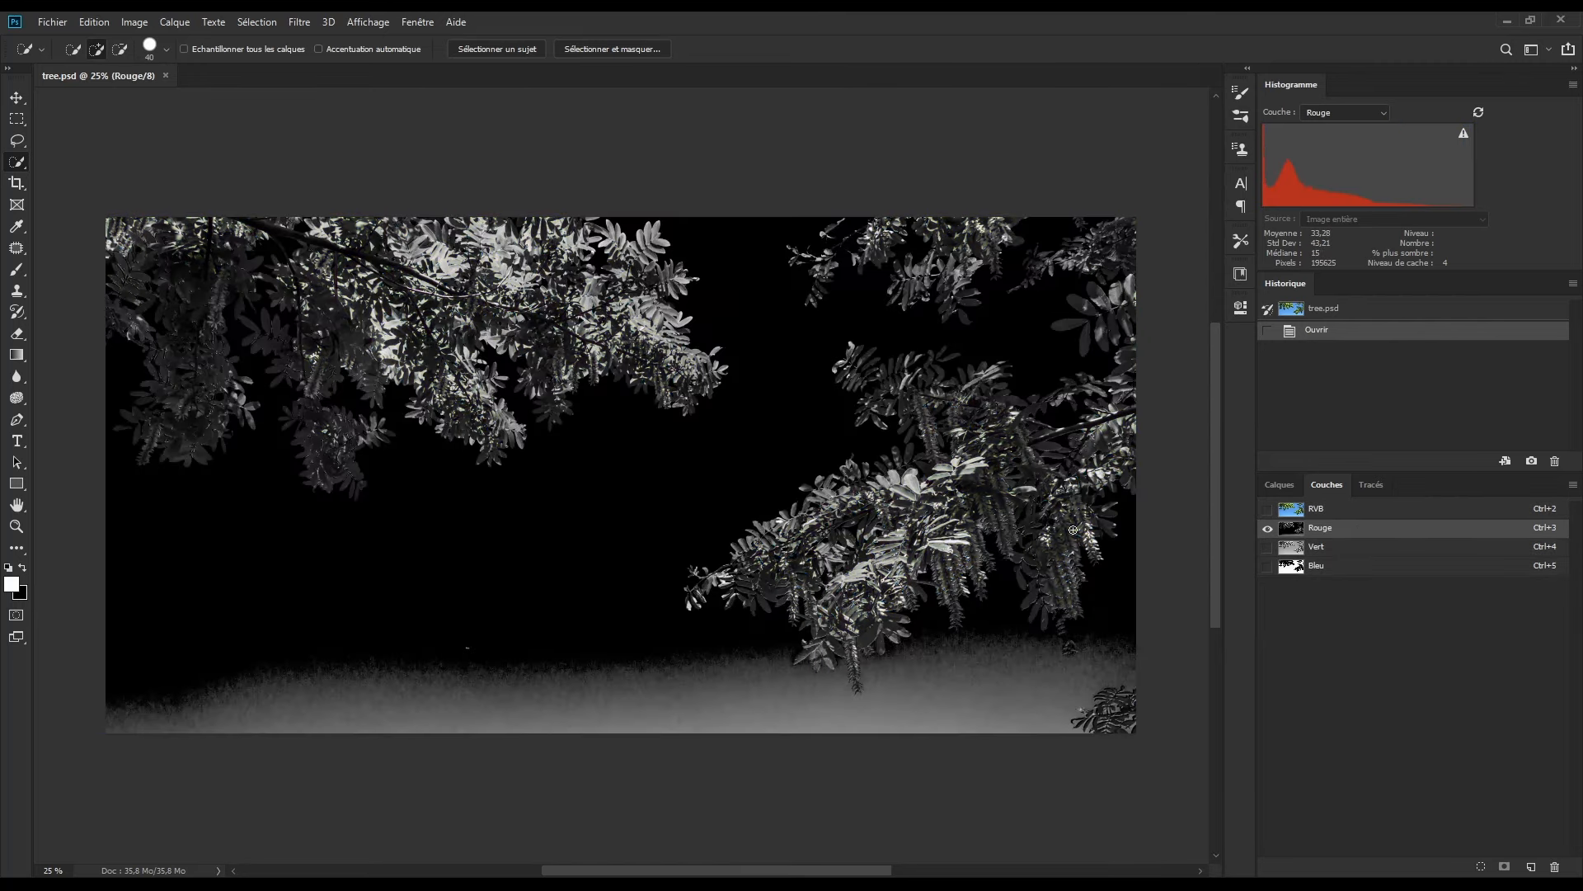
pyautogui.click(1352, 548)
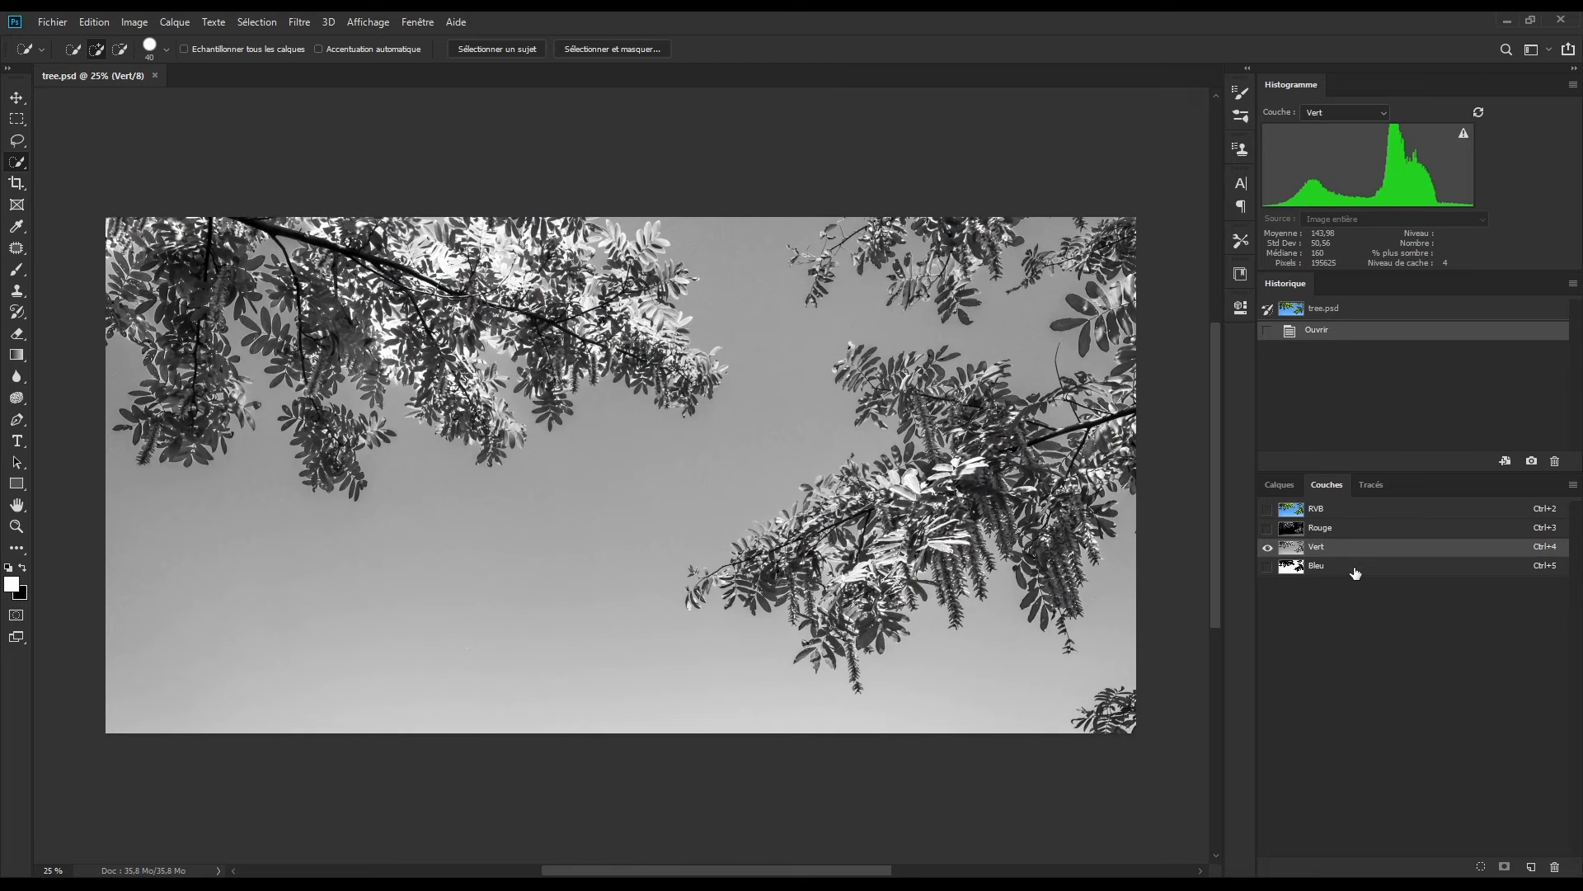
pyautogui.click(1355, 569)
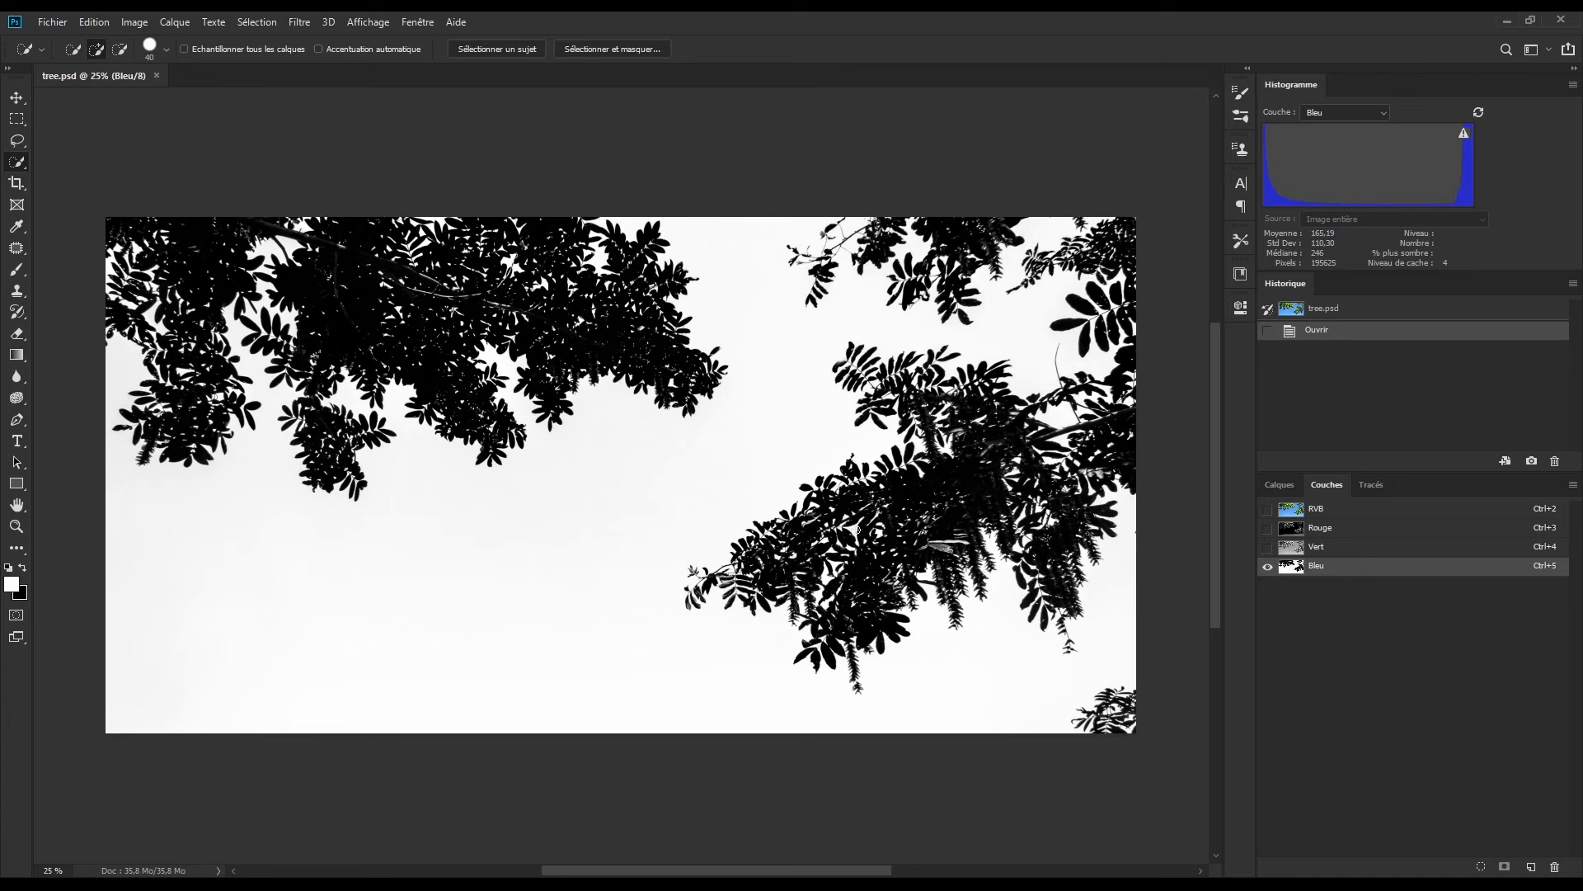
pyautogui.click(1361, 551)
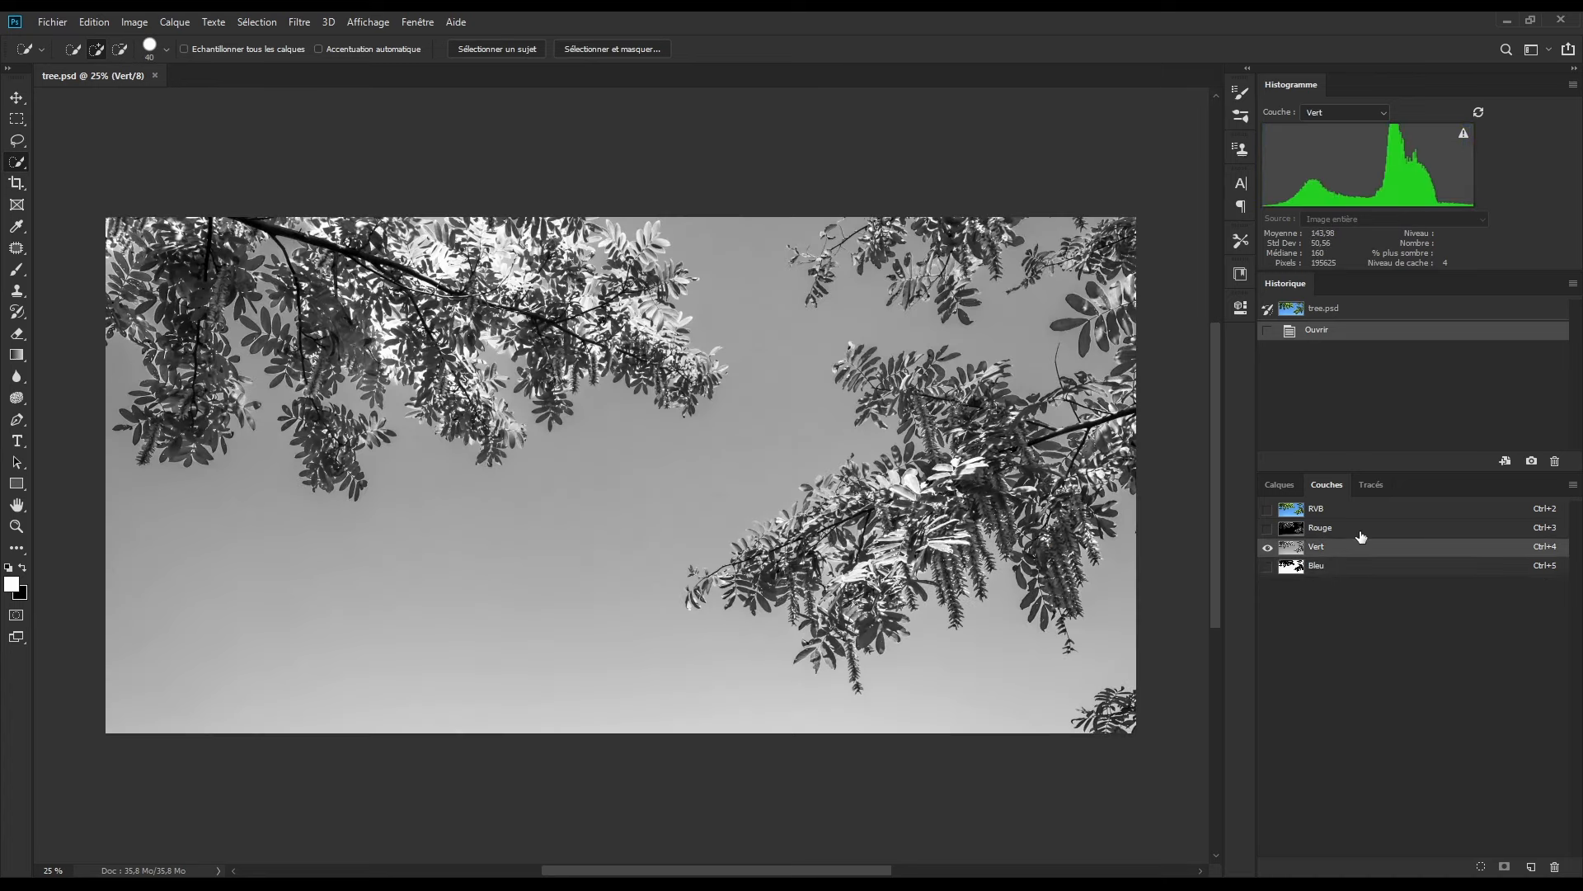
pyautogui.click(1362, 533)
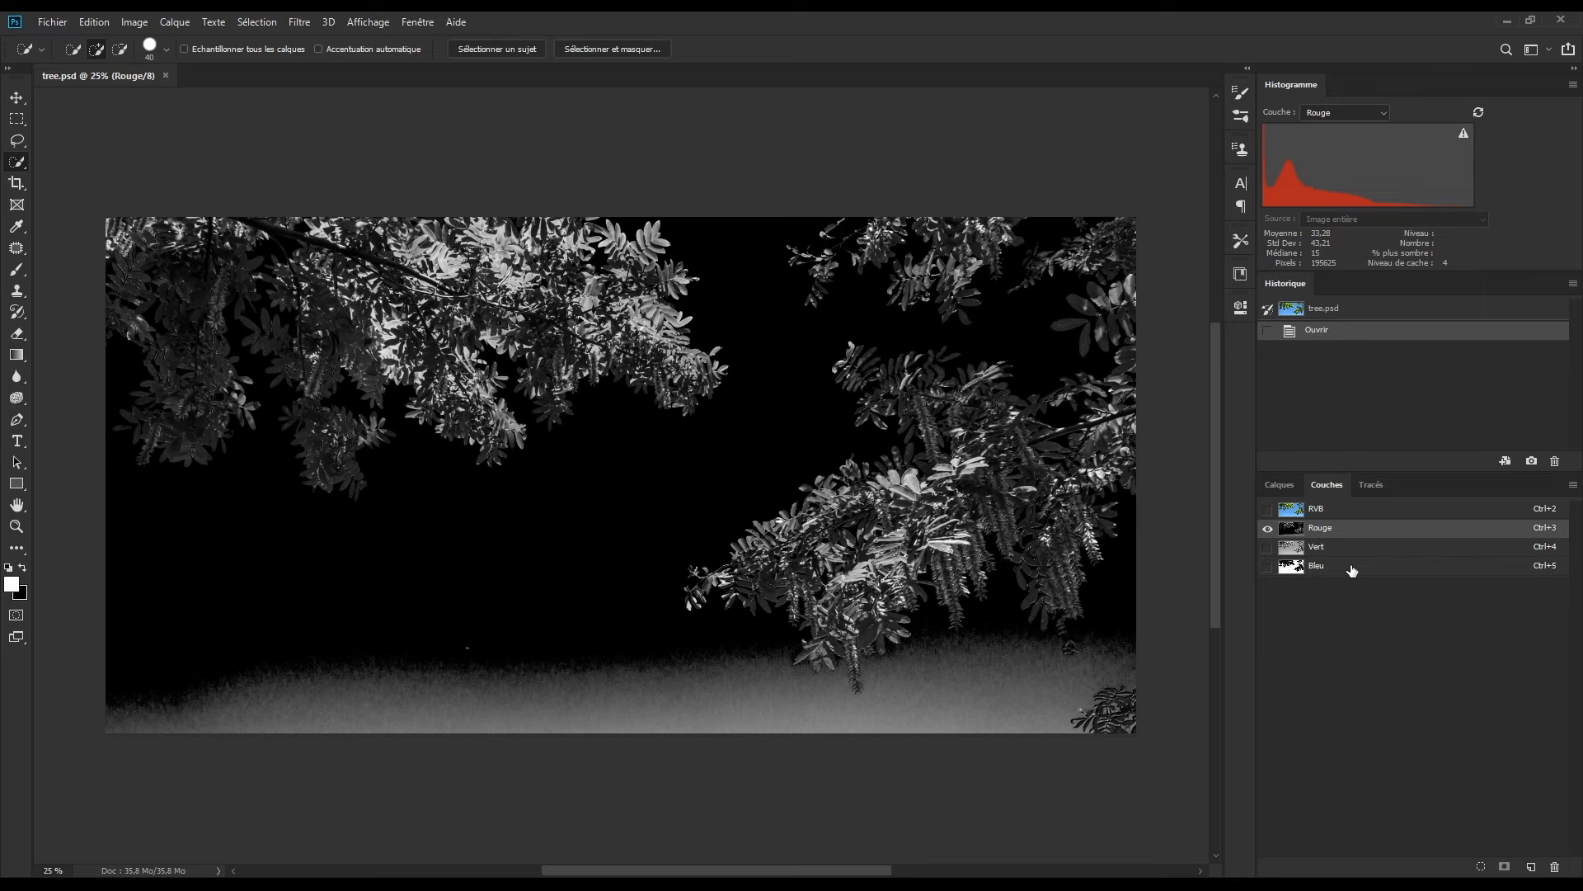
pyautogui.click(1353, 569)
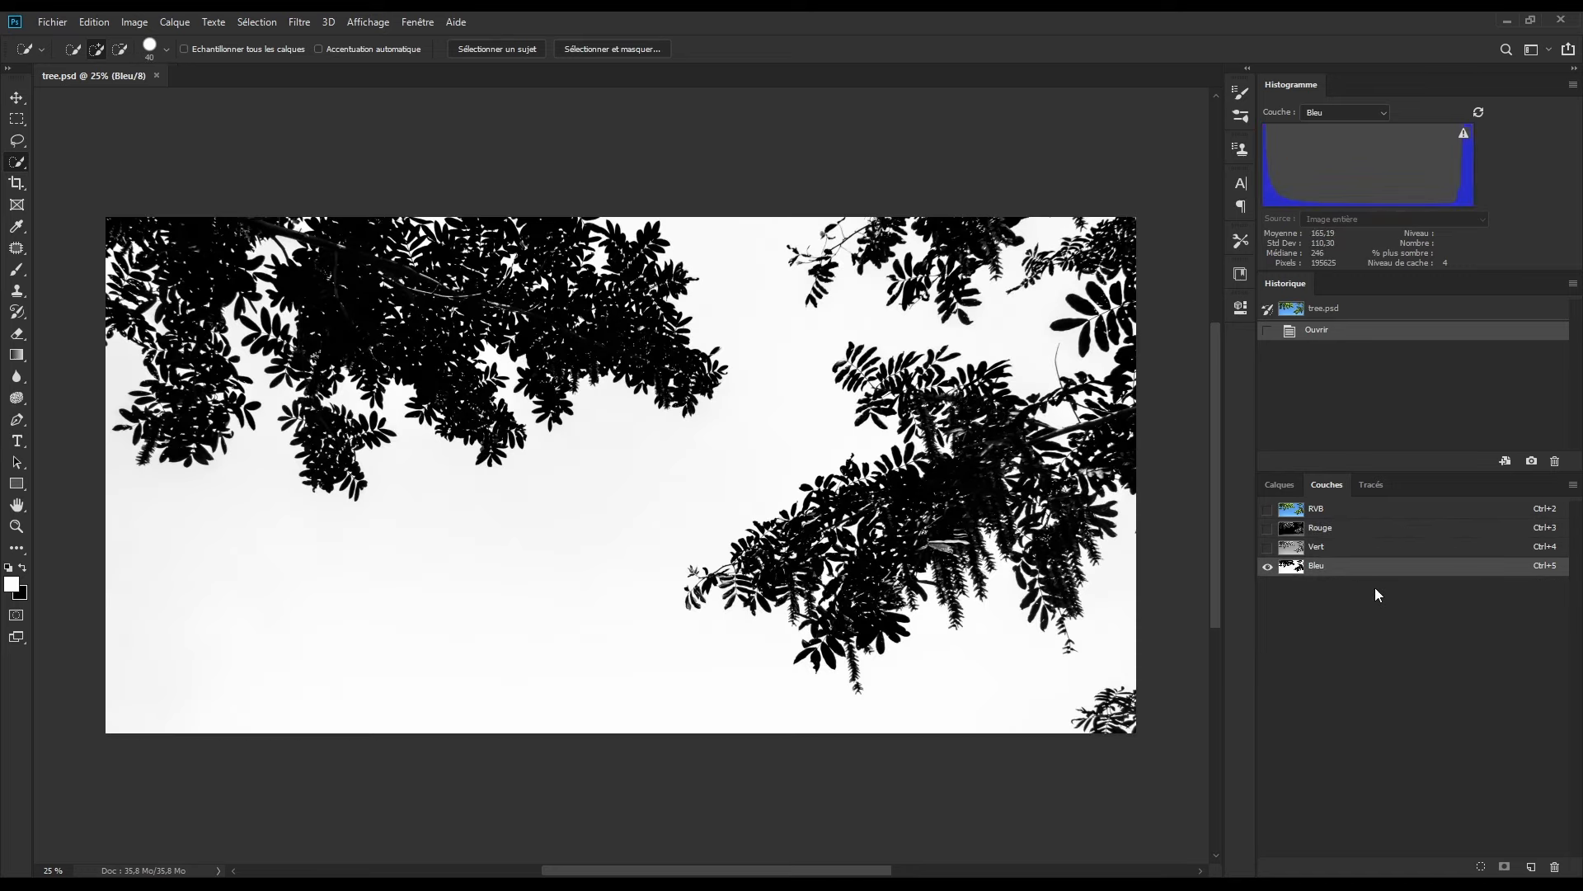
# Step: Duplicate the blue channel and set the copy's input levels to 34 for black and 230 for white
pyautogui.moveTo(1361, 569); pyautogui.dragTo(1531, 866)
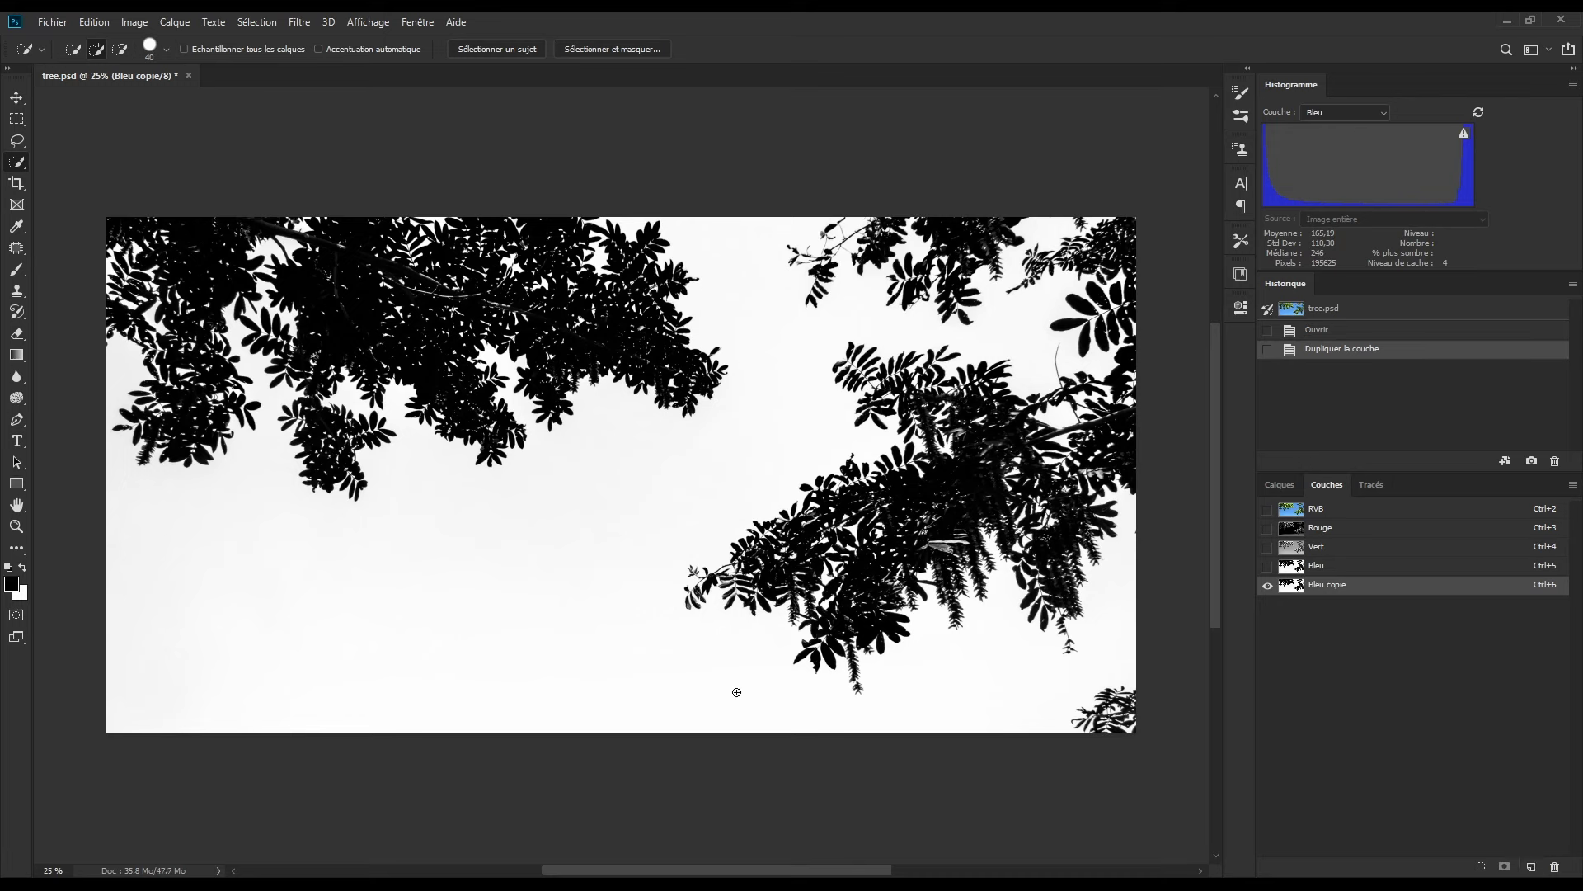
pyautogui.click(139, 28)
pyautogui.moveTo(152, 66)
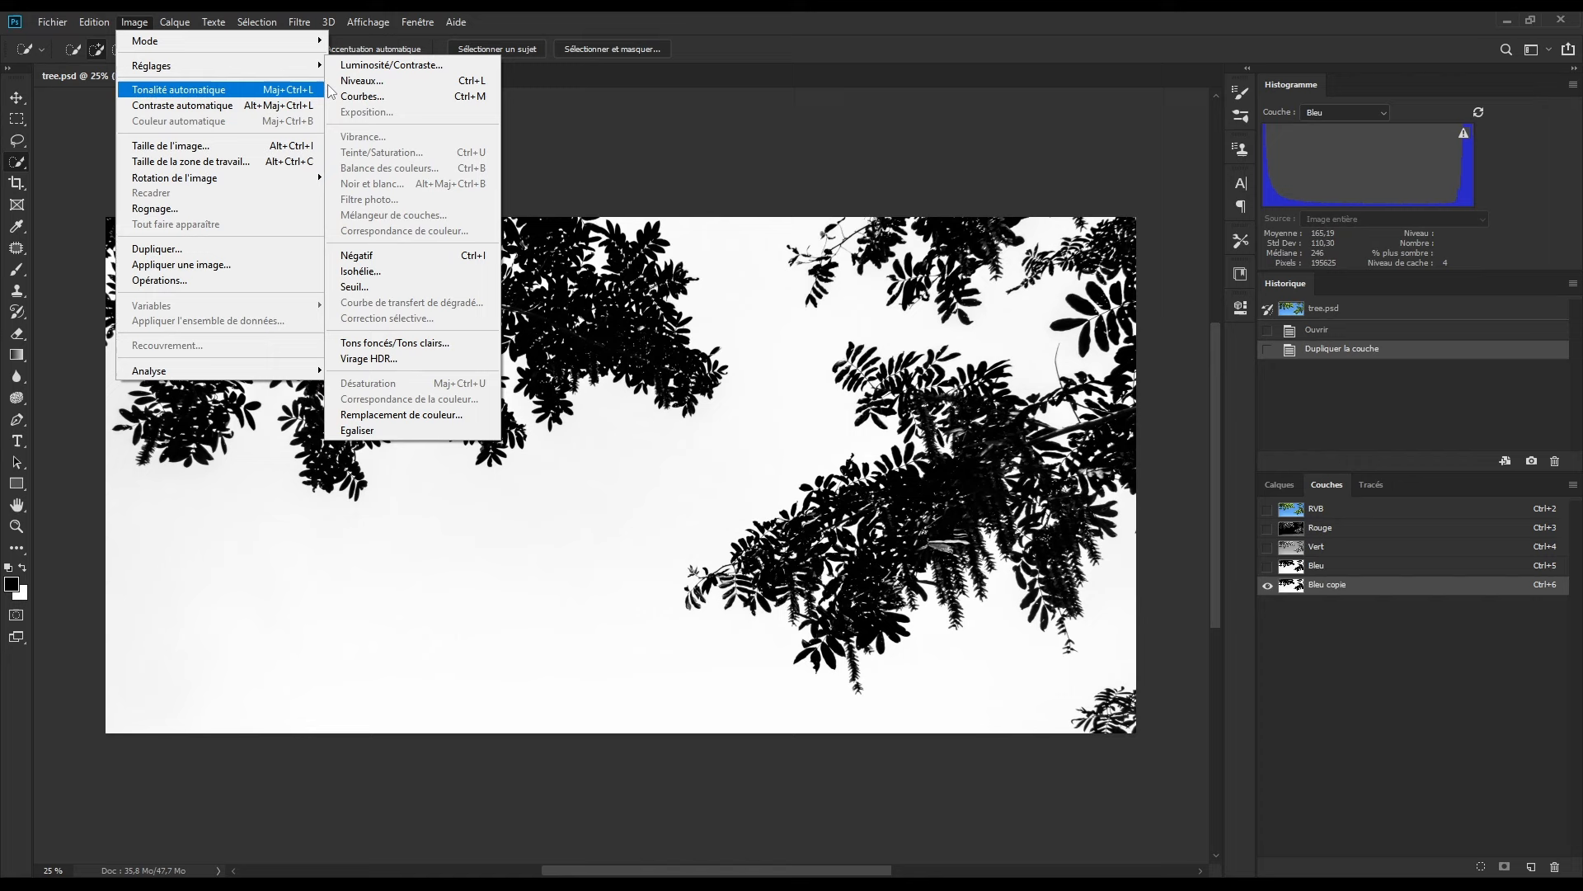
pyautogui.click(369, 83)
pyautogui.moveTo(1275, 365); pyautogui.dragTo(1300, 387)
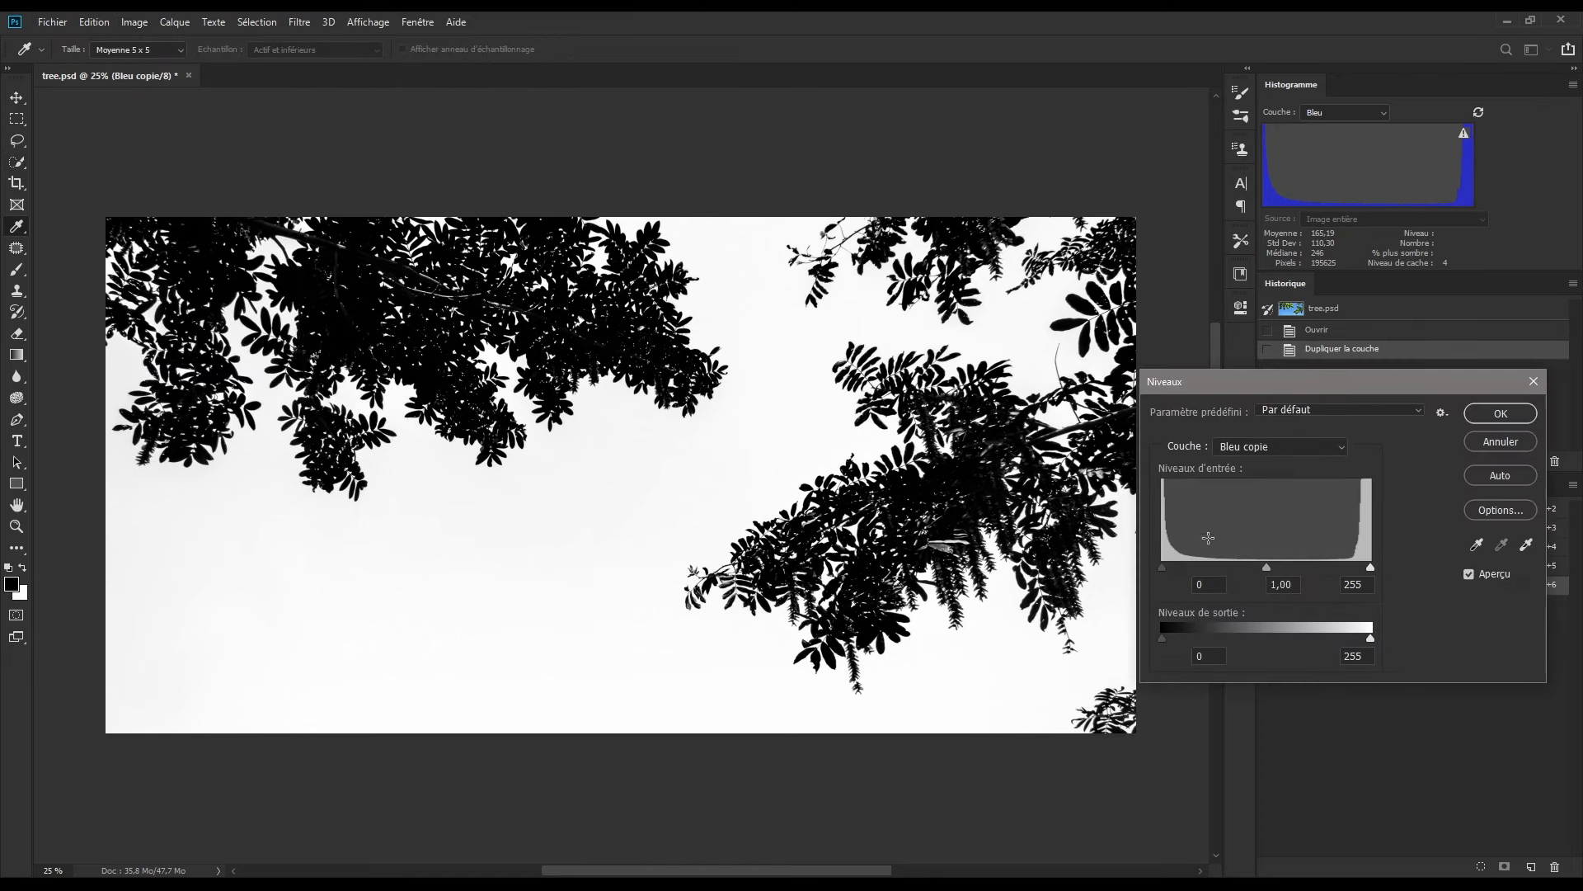
pyautogui.moveTo(1366, 570); pyautogui.dragTo(1350, 569)
pyautogui.moveTo(1162, 568); pyautogui.dragTo(1190, 562)
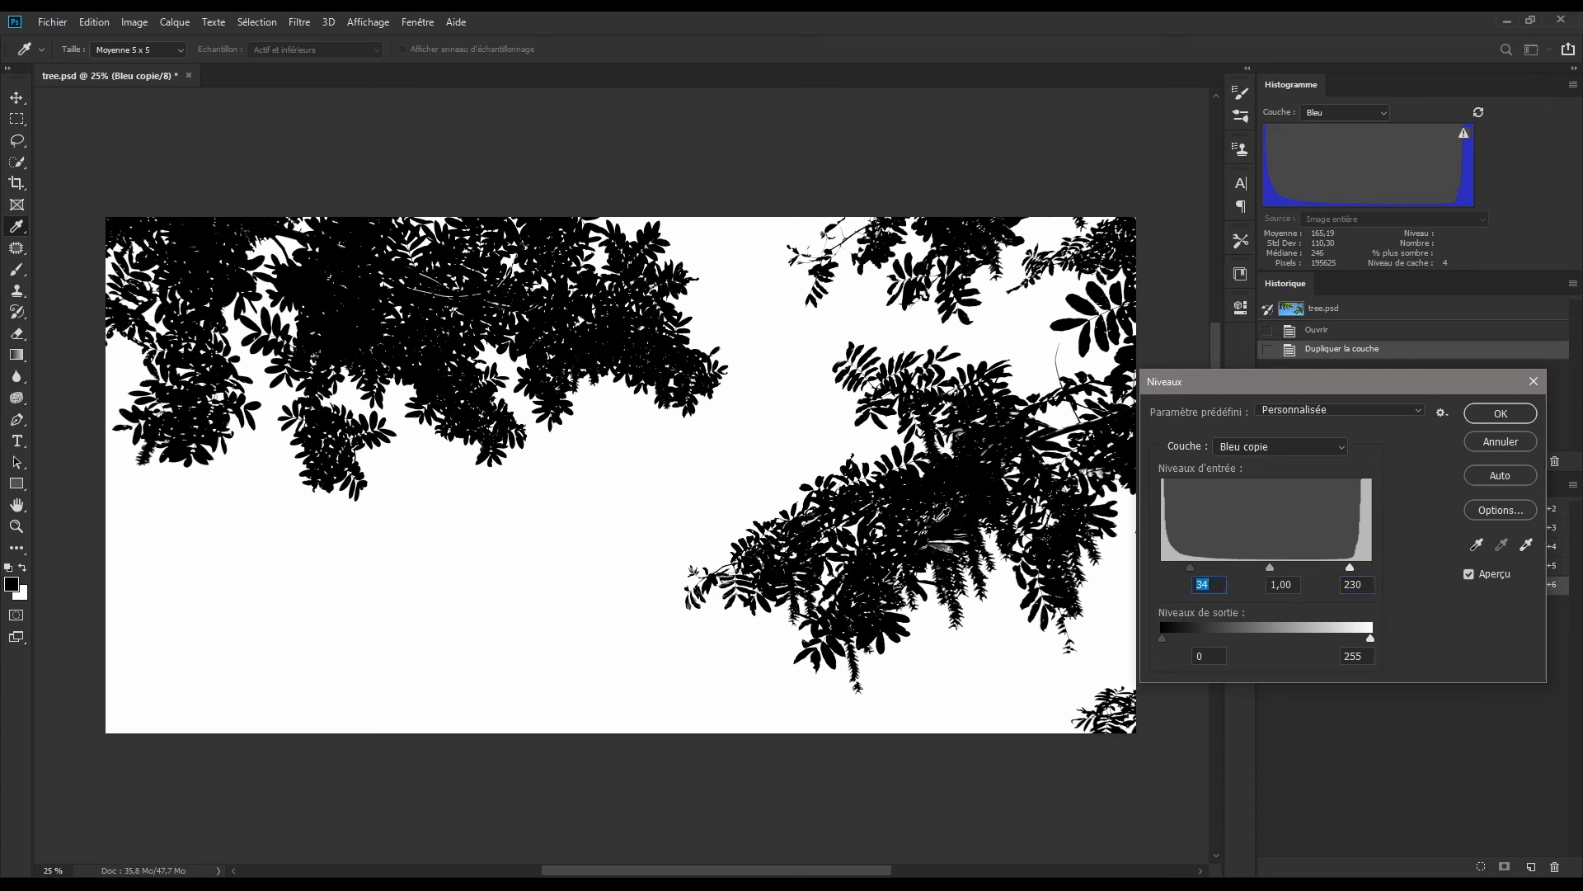
pyautogui.click(1501, 414)
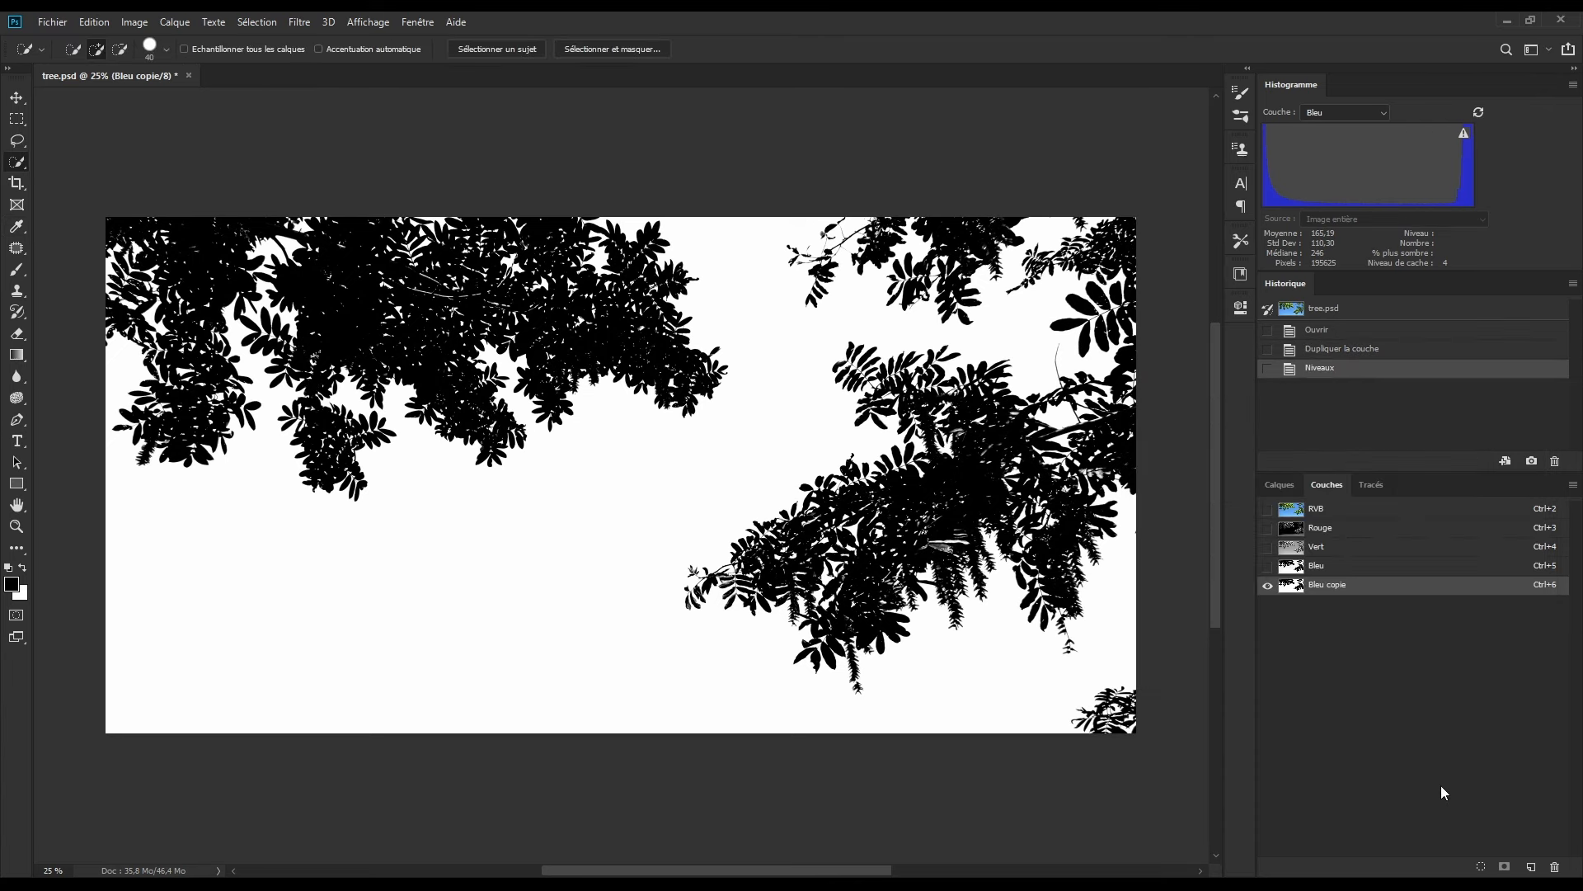
# Step: Load the adjusted blue channel copy as a selection and invert it to select the foliage
pyautogui.click(1481, 867)
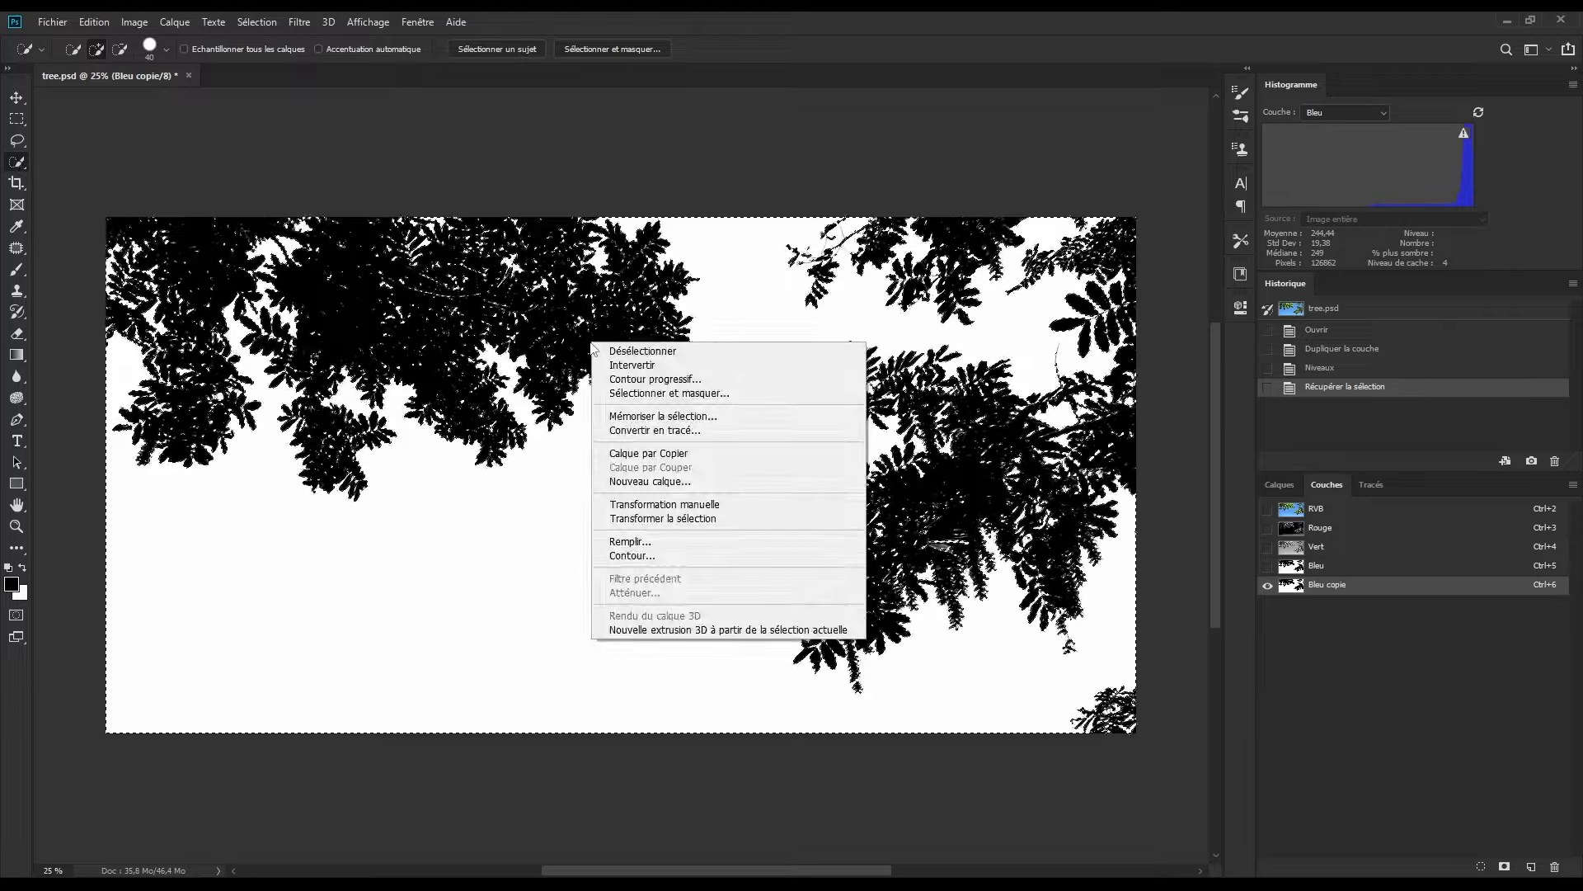
pyautogui.click(644, 365)
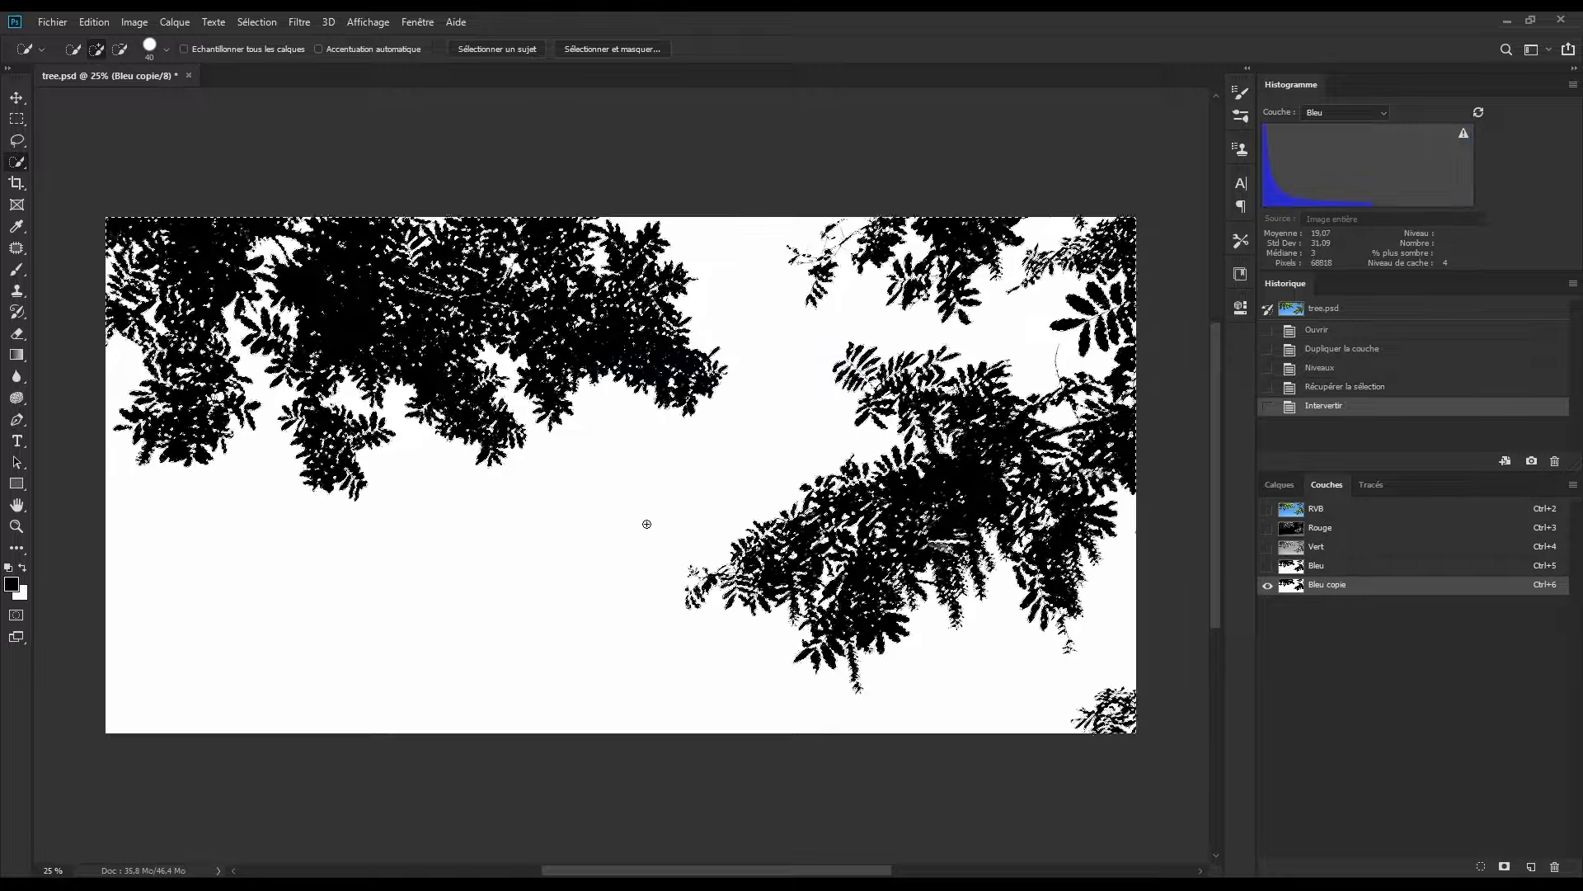
# Step: Return to the composite RGB channel and add a layer mask to the tree layer from the foliage selection
pyautogui.click(1319, 509)
pyautogui.click(1280, 485)
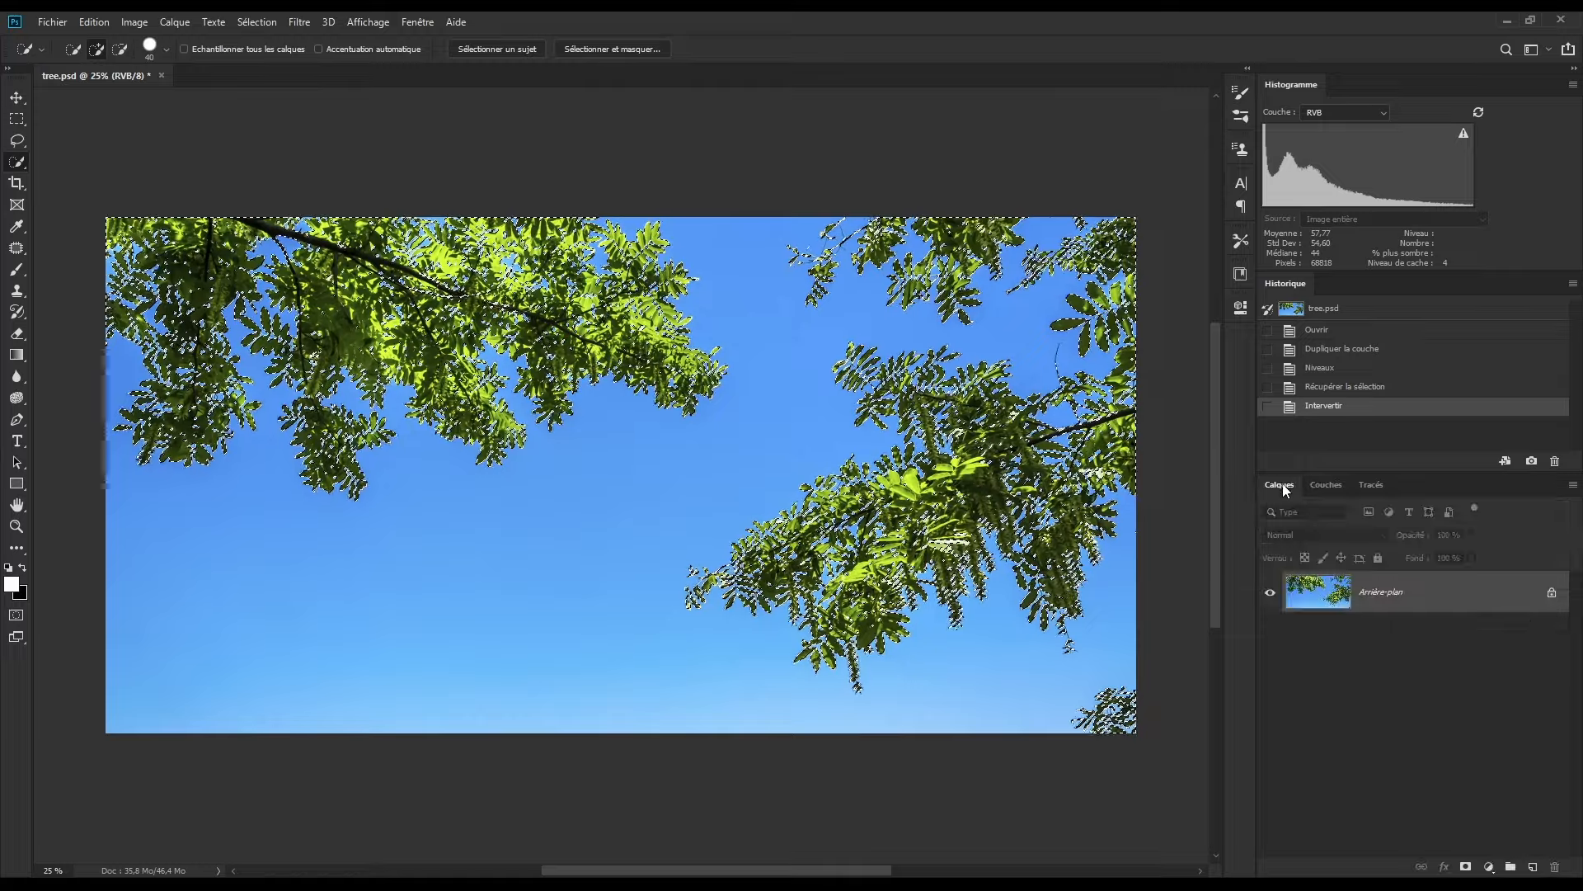
pyautogui.click(1466, 868)
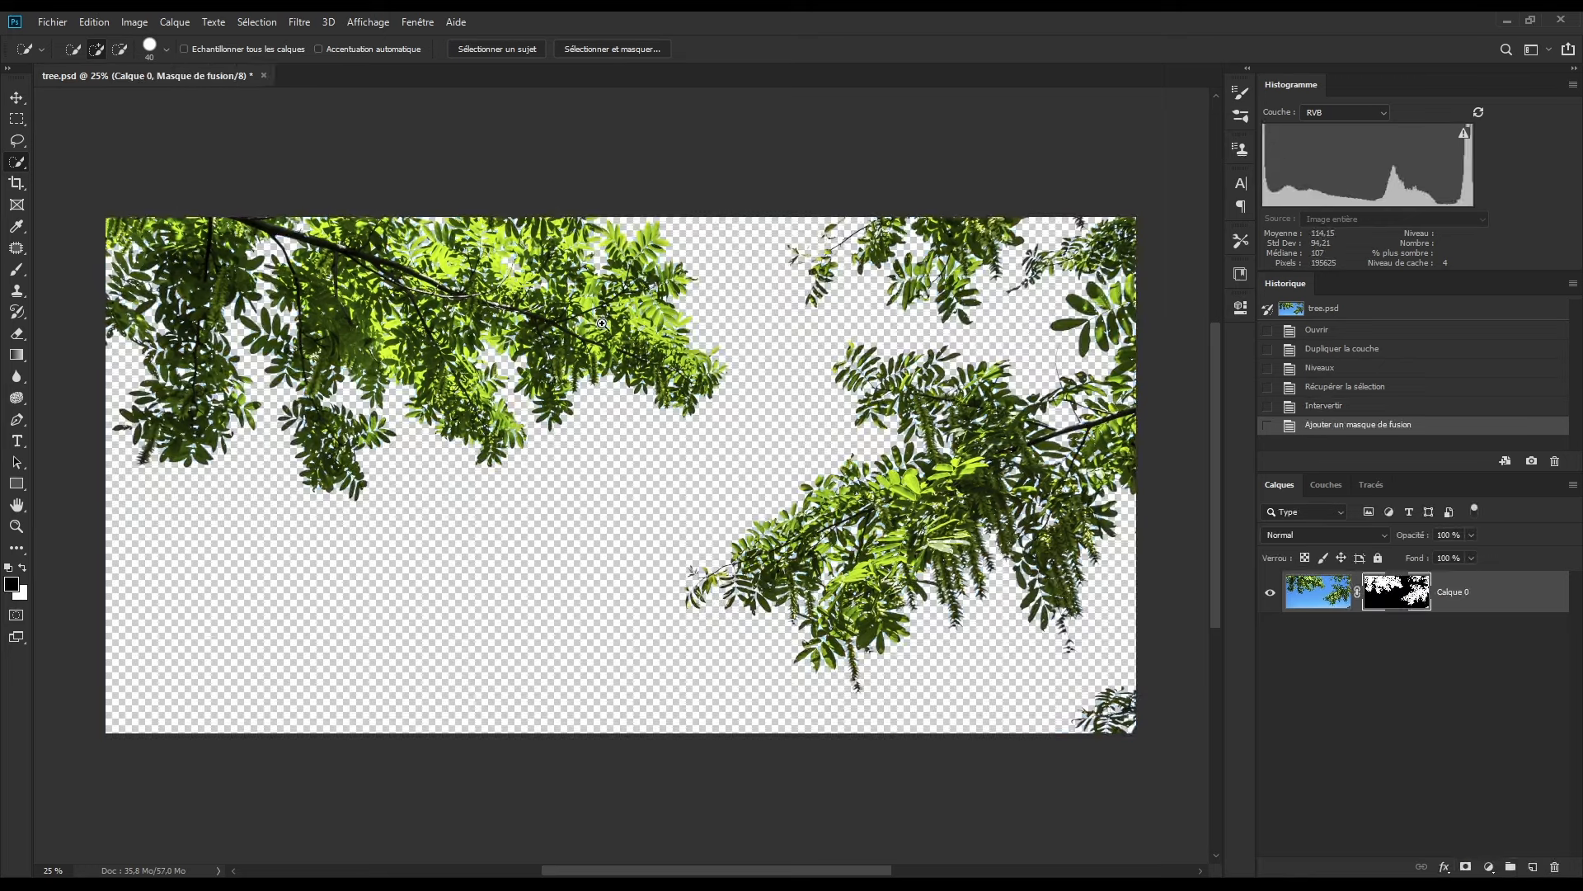
pyautogui.scroll(5, 602, 324)
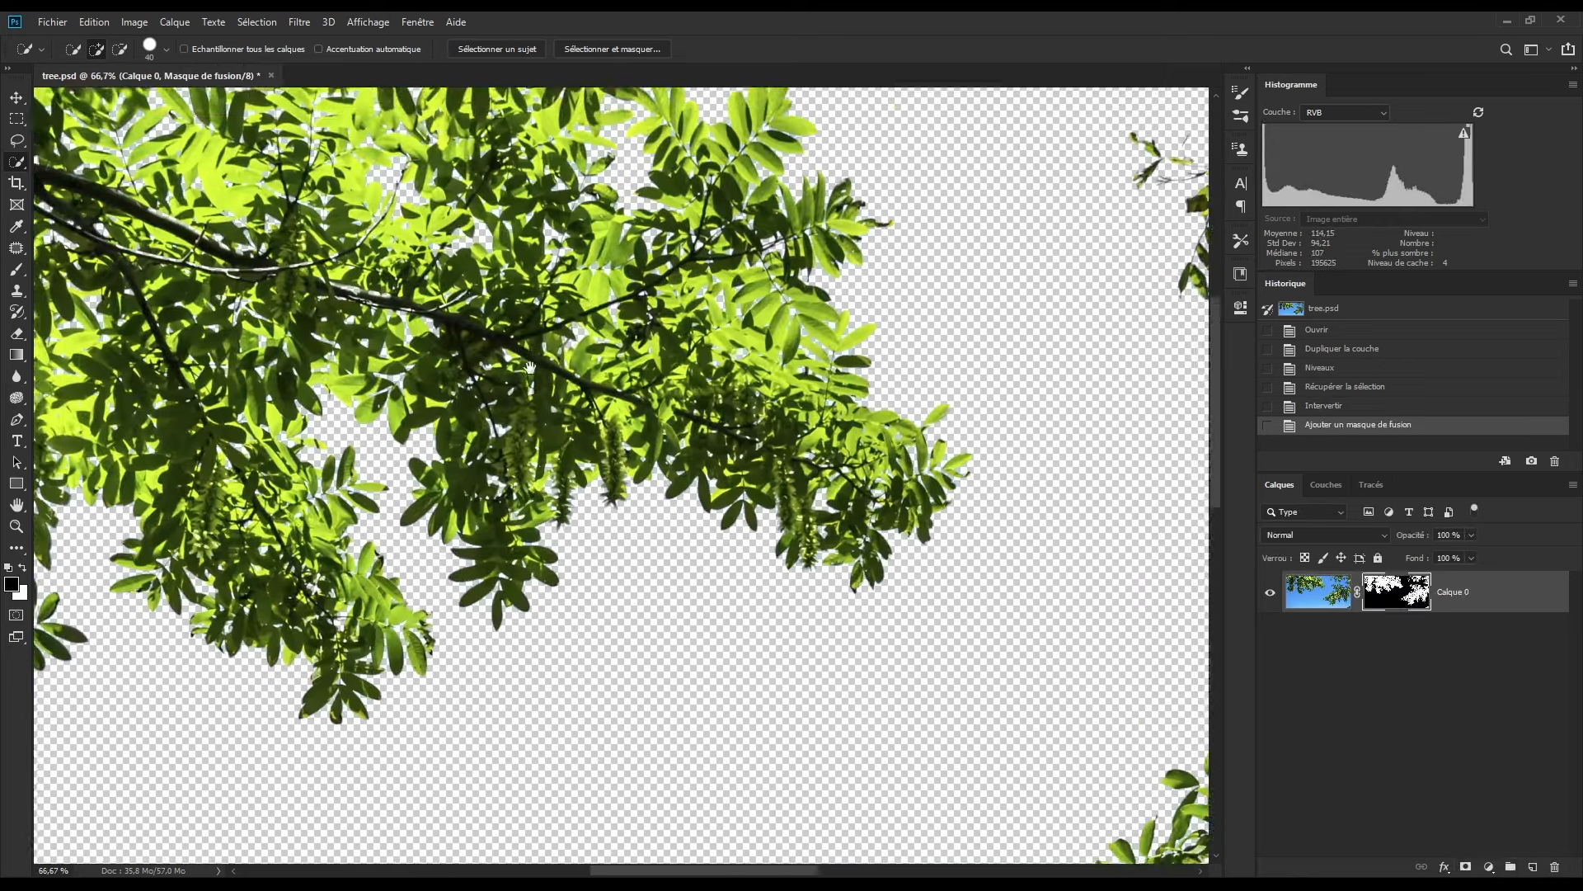
pyautogui.moveTo(529, 366); pyautogui.dragTo(625, 390)
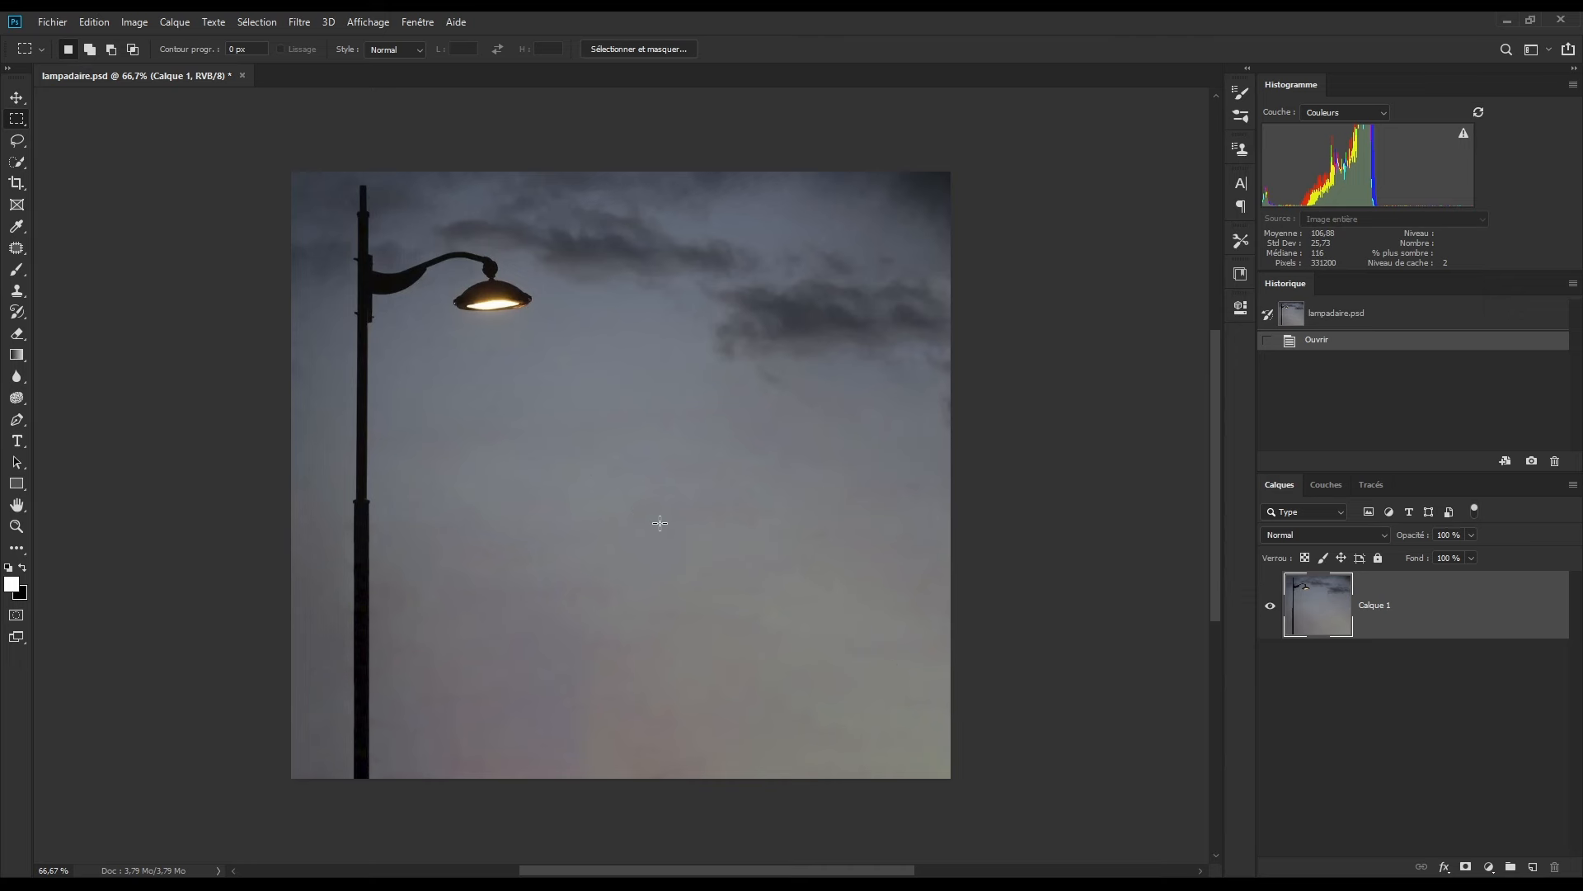
# Step: Add a new layer and make a tall rectangular marquee selection in the sky directly beneath the lamp head
pyautogui.click(1534, 867)
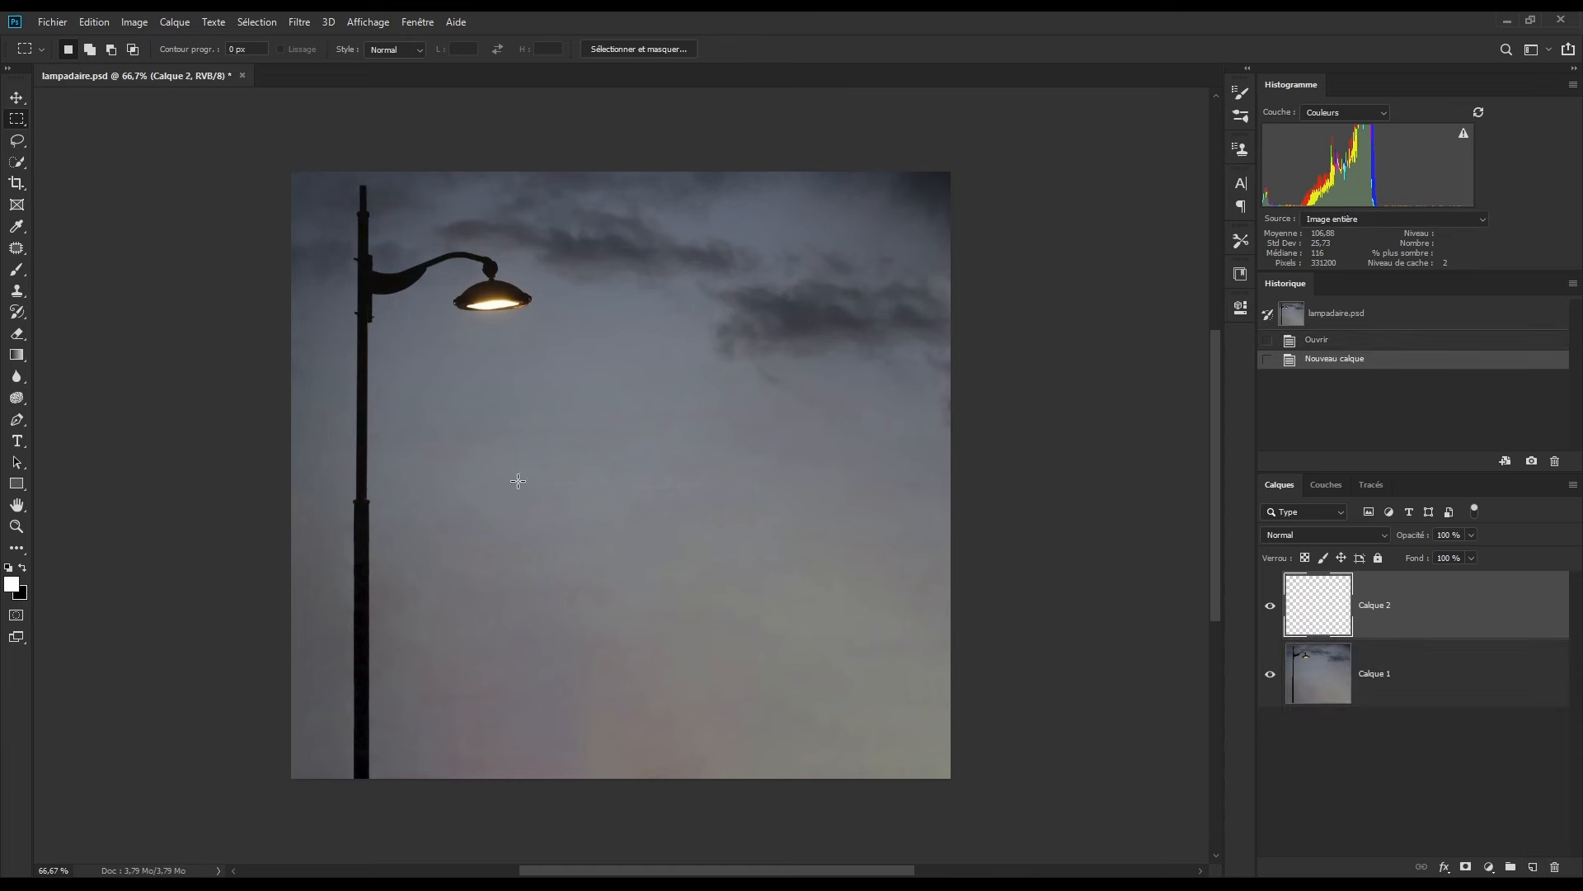
pyautogui.rightClick(20, 122)
pyautogui.click(85, 119)
pyautogui.moveTo(388, 310); pyautogui.dragTo(687, 732)
pyautogui.moveTo(482, 412); pyautogui.dragTo(481, 405)
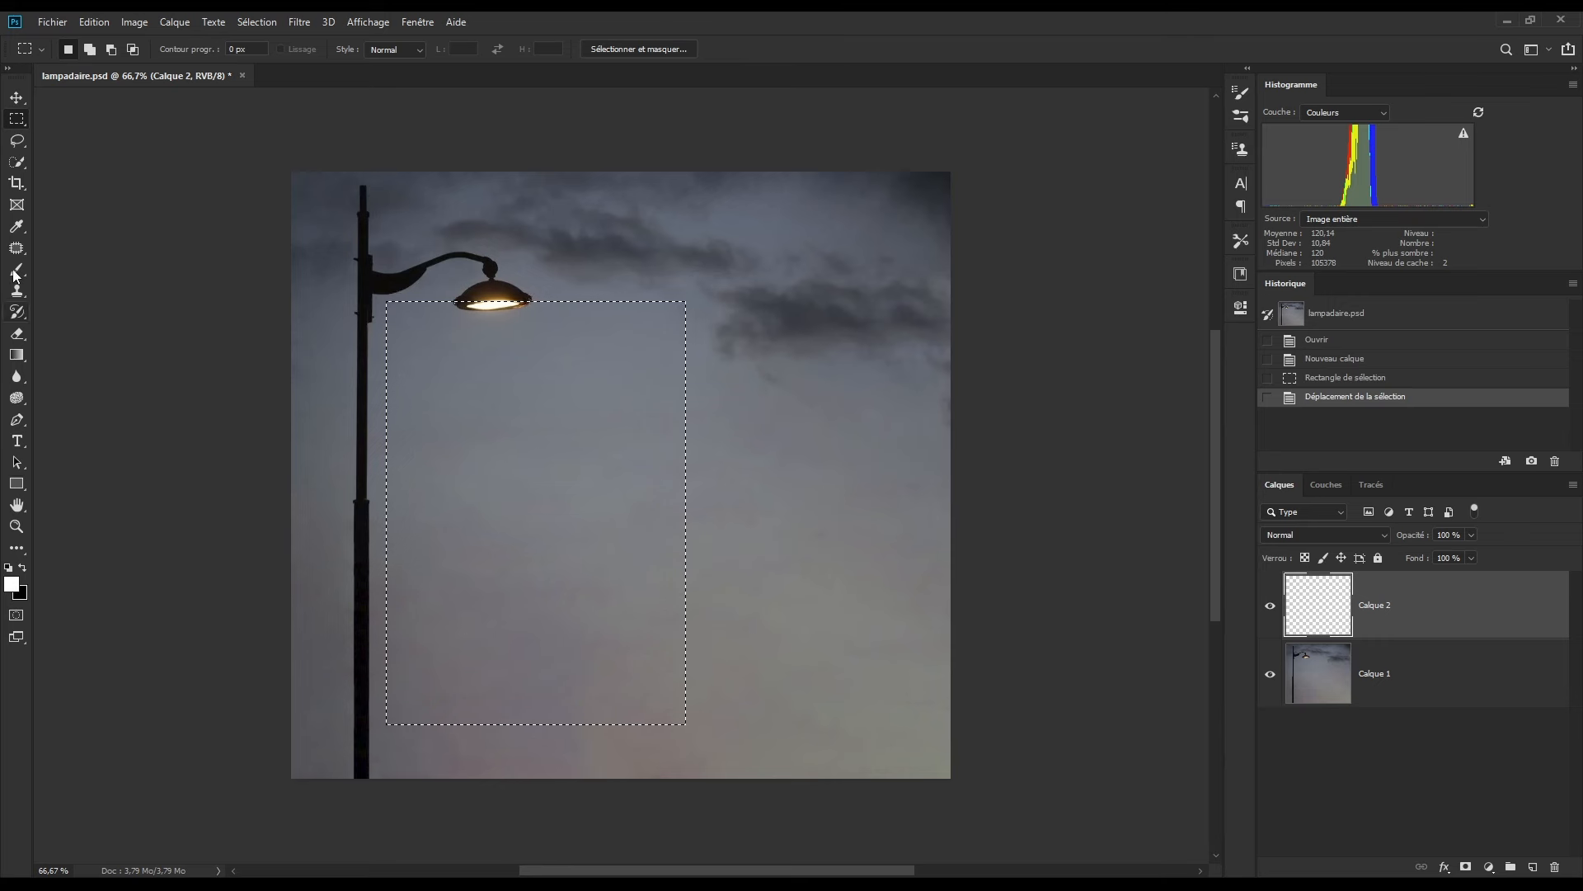
# Step: Choose the "Premier plan -> transparent" preset for the Gradient tool and inspect its stops in the gradient editor
pyautogui.click(17, 355)
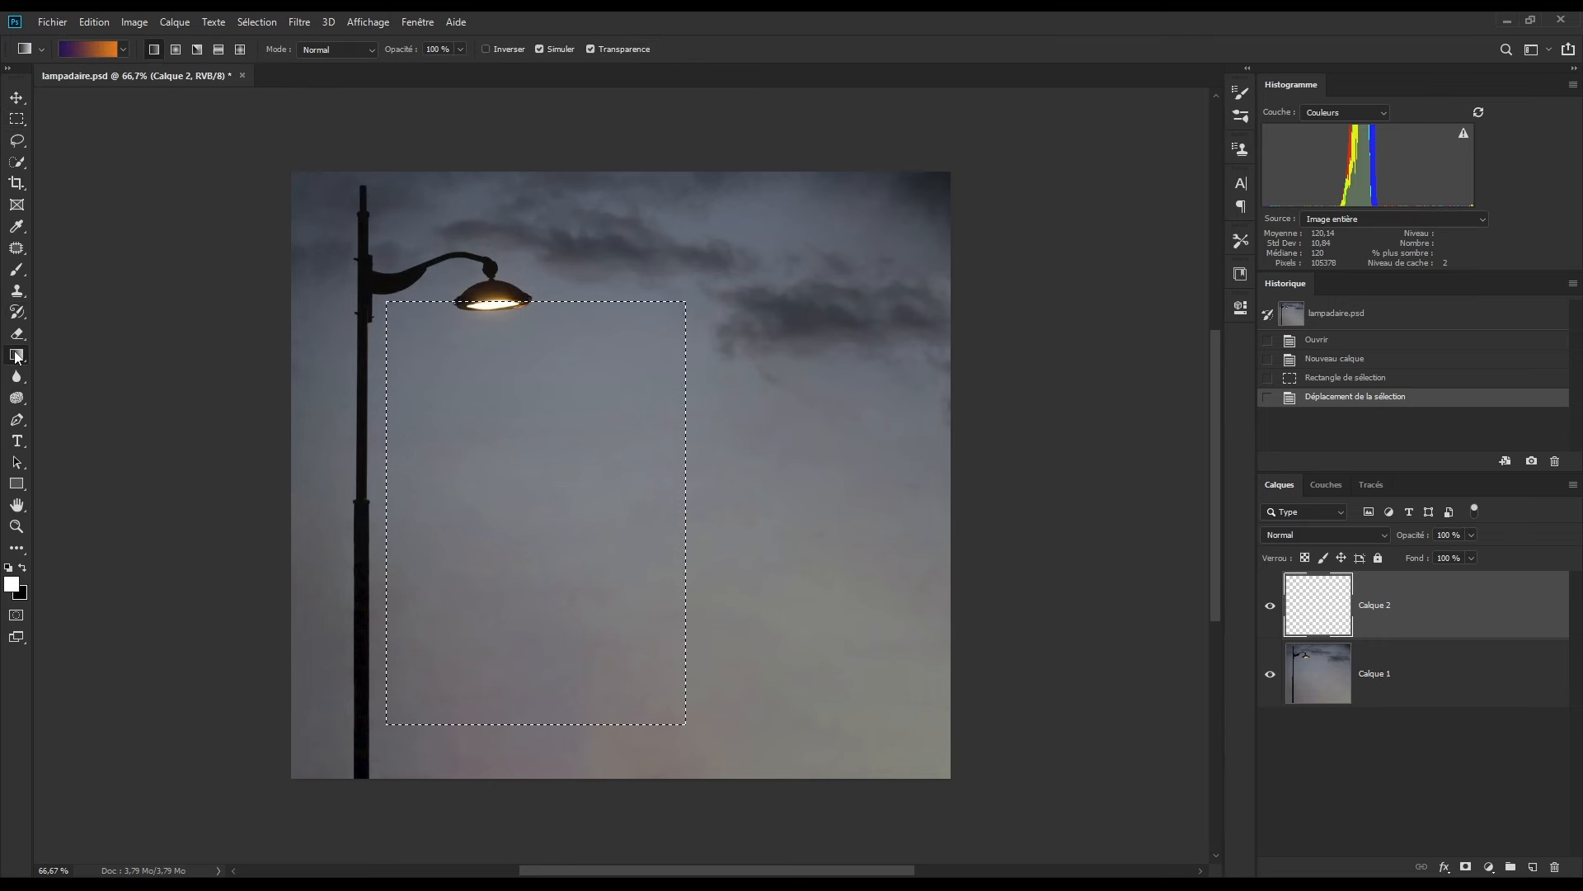
pyautogui.click(95, 52)
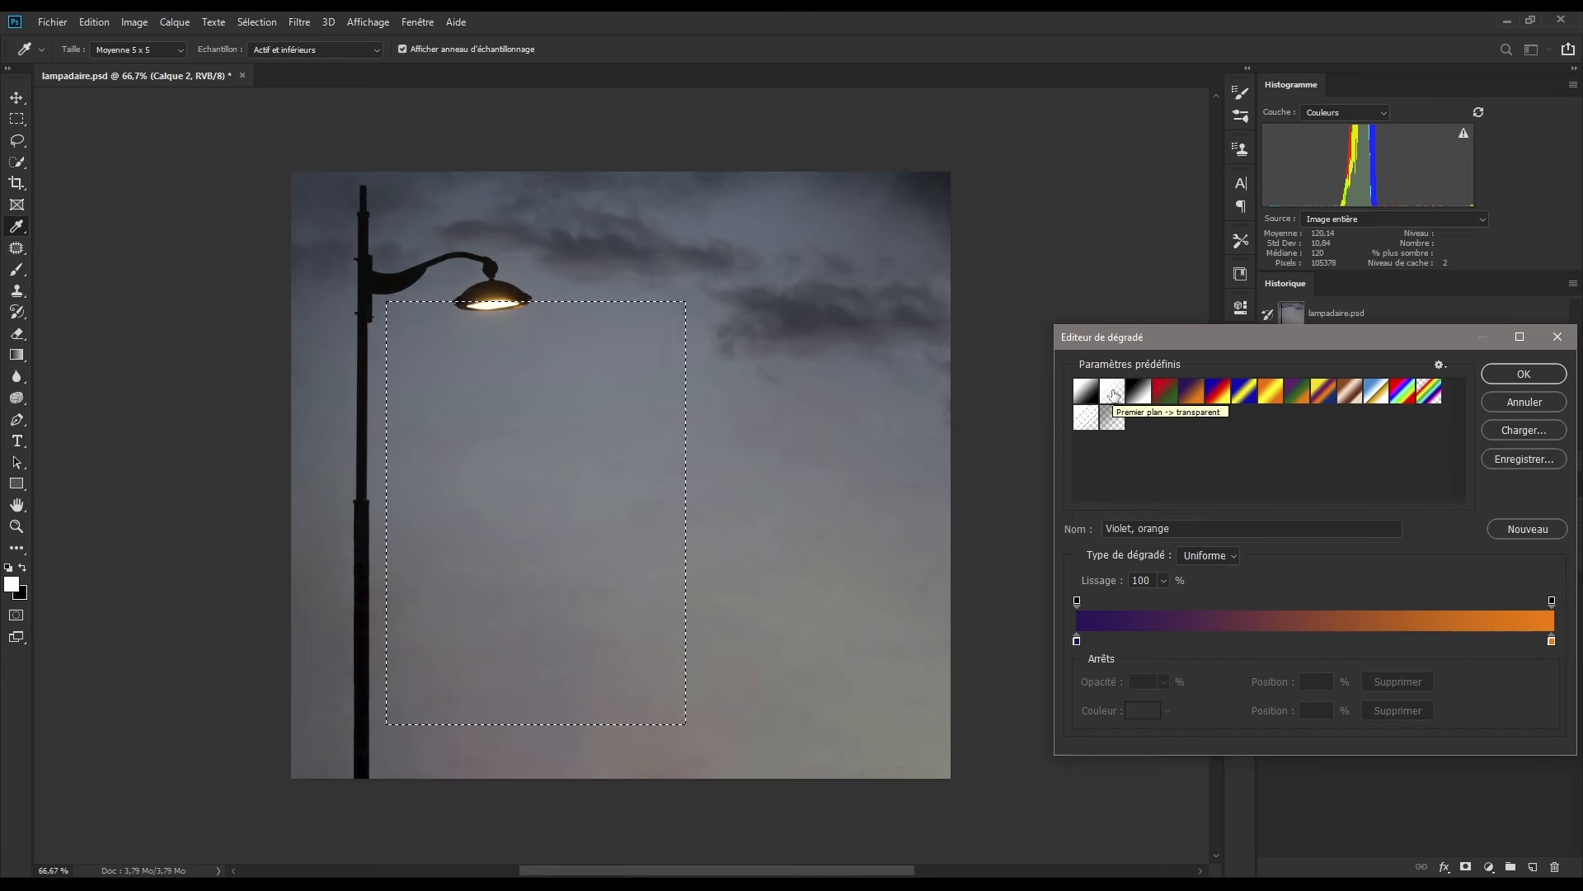
pyautogui.click(1114, 393)
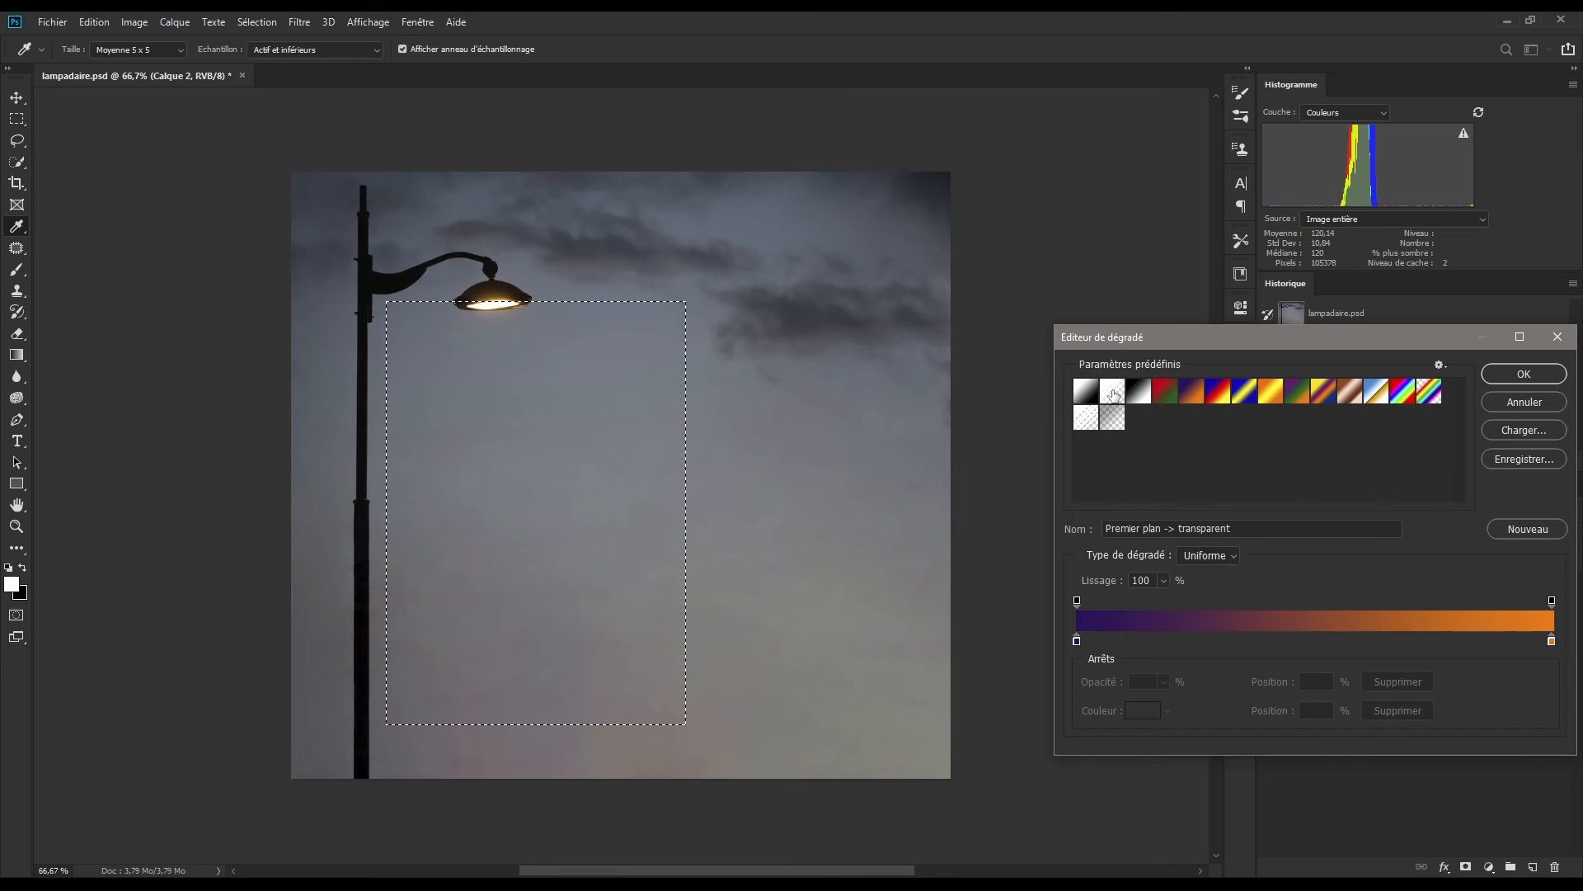
pyautogui.click(1524, 374)
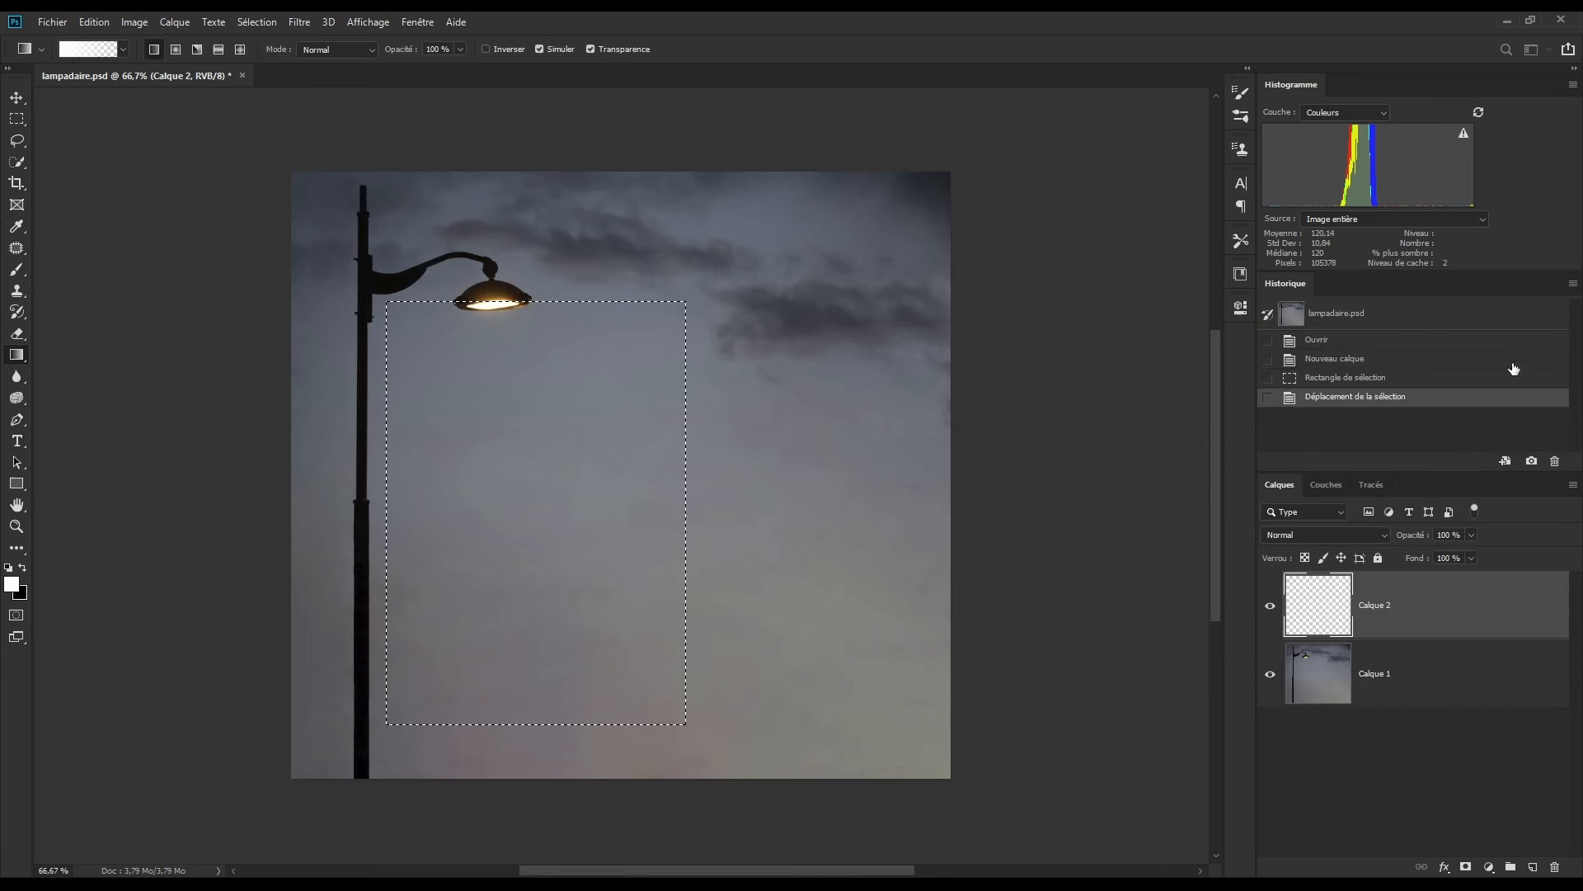
pyautogui.click(154, 51)
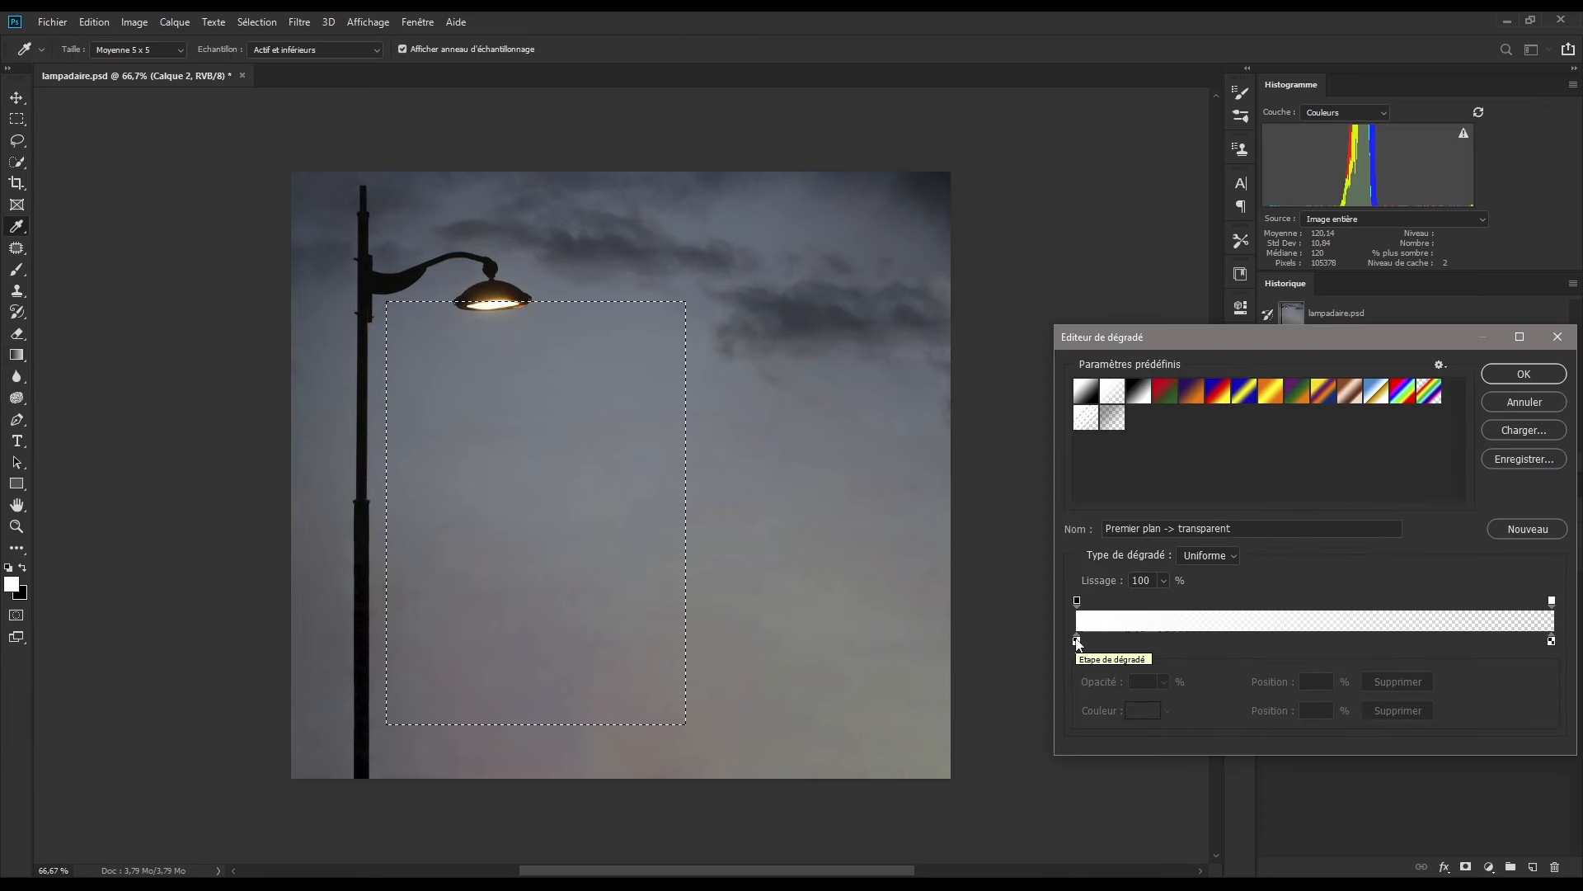
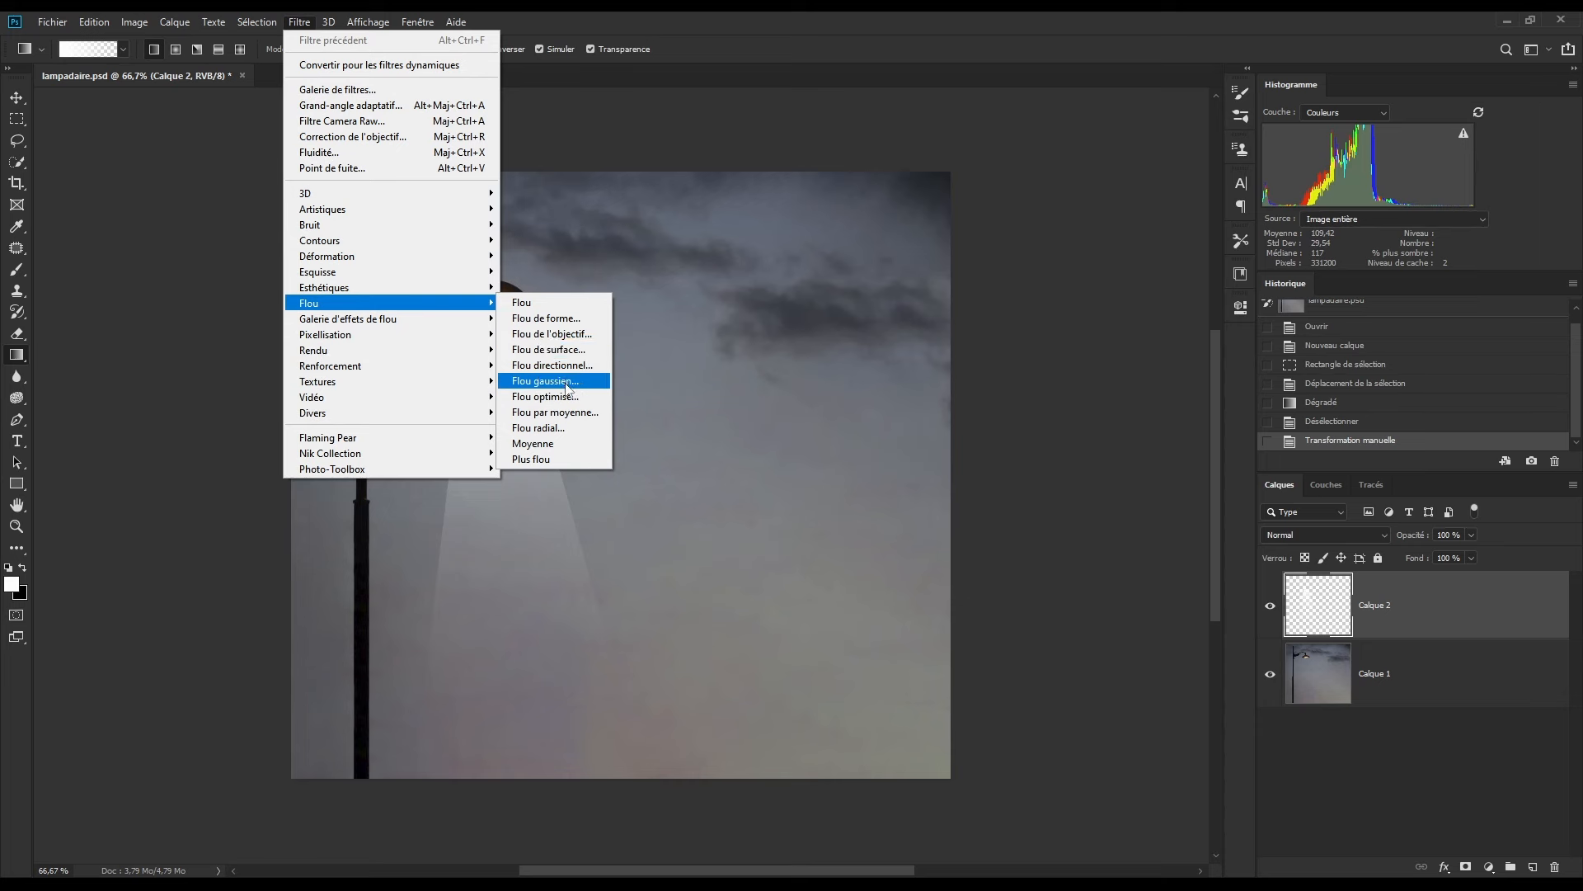
# Step: Apply a Gaussian Blur with a 12-pixel radius to the light beam and duplicate its layer
pyautogui.click(566, 382)
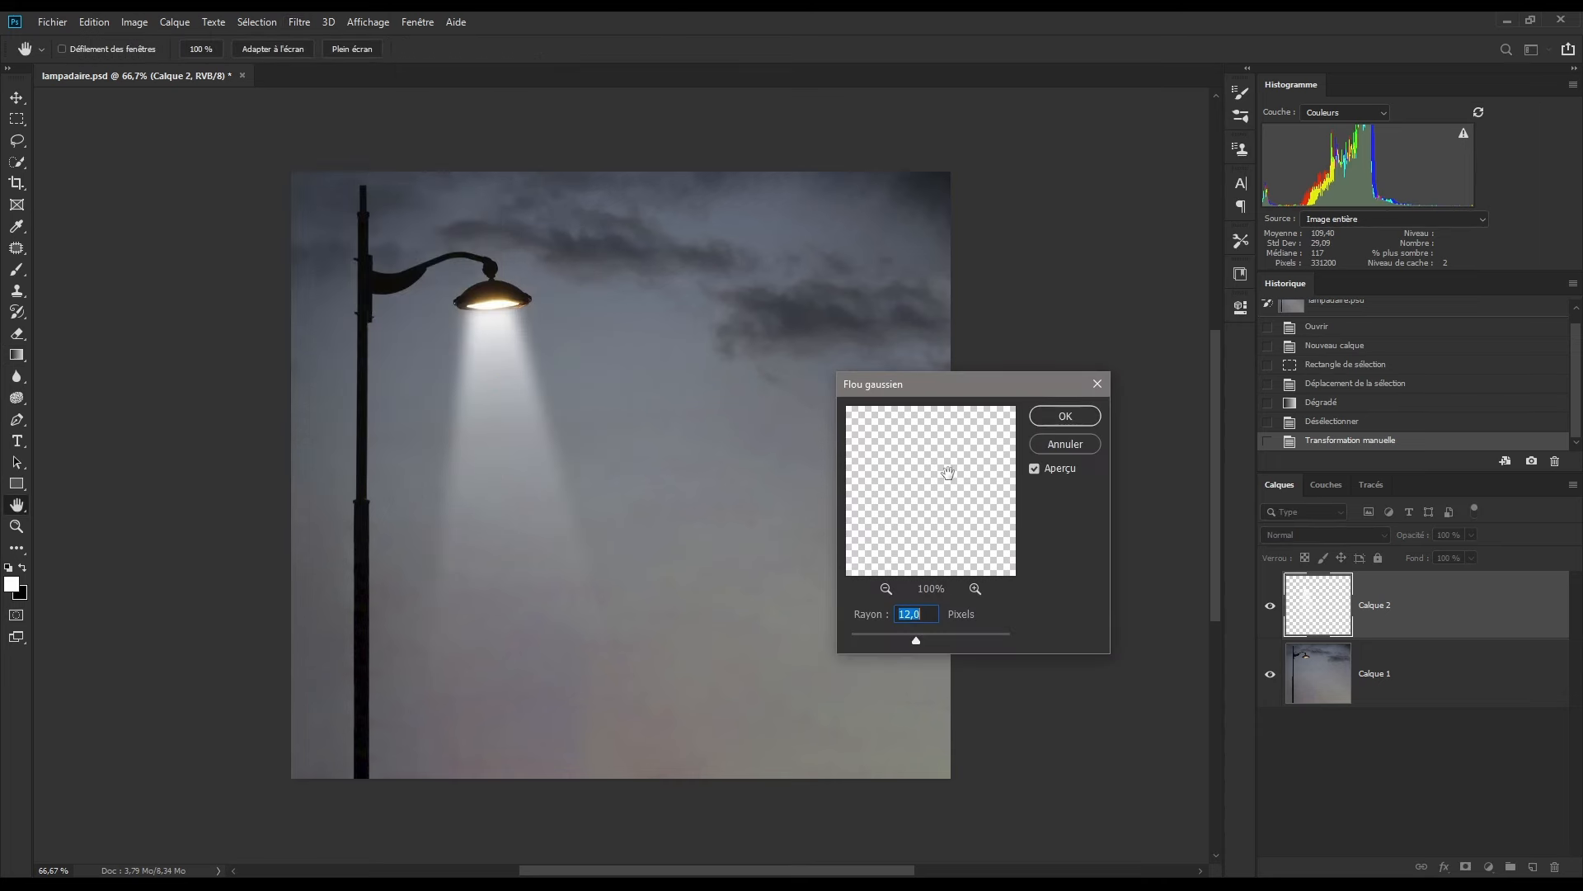
pyautogui.click(1059, 414)
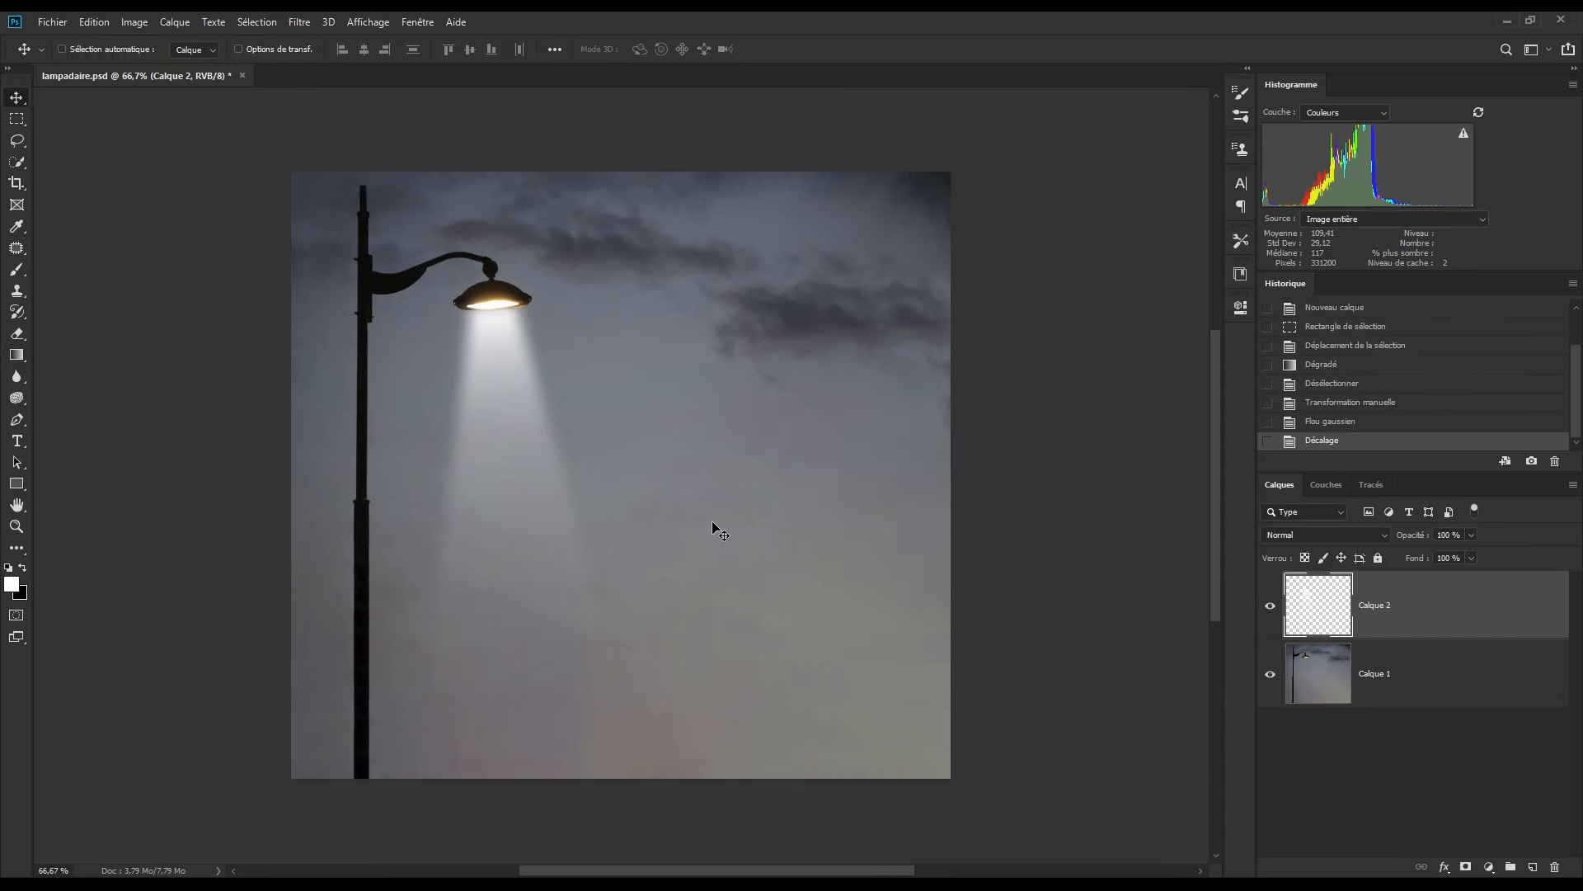
pyautogui.press('ctrl')
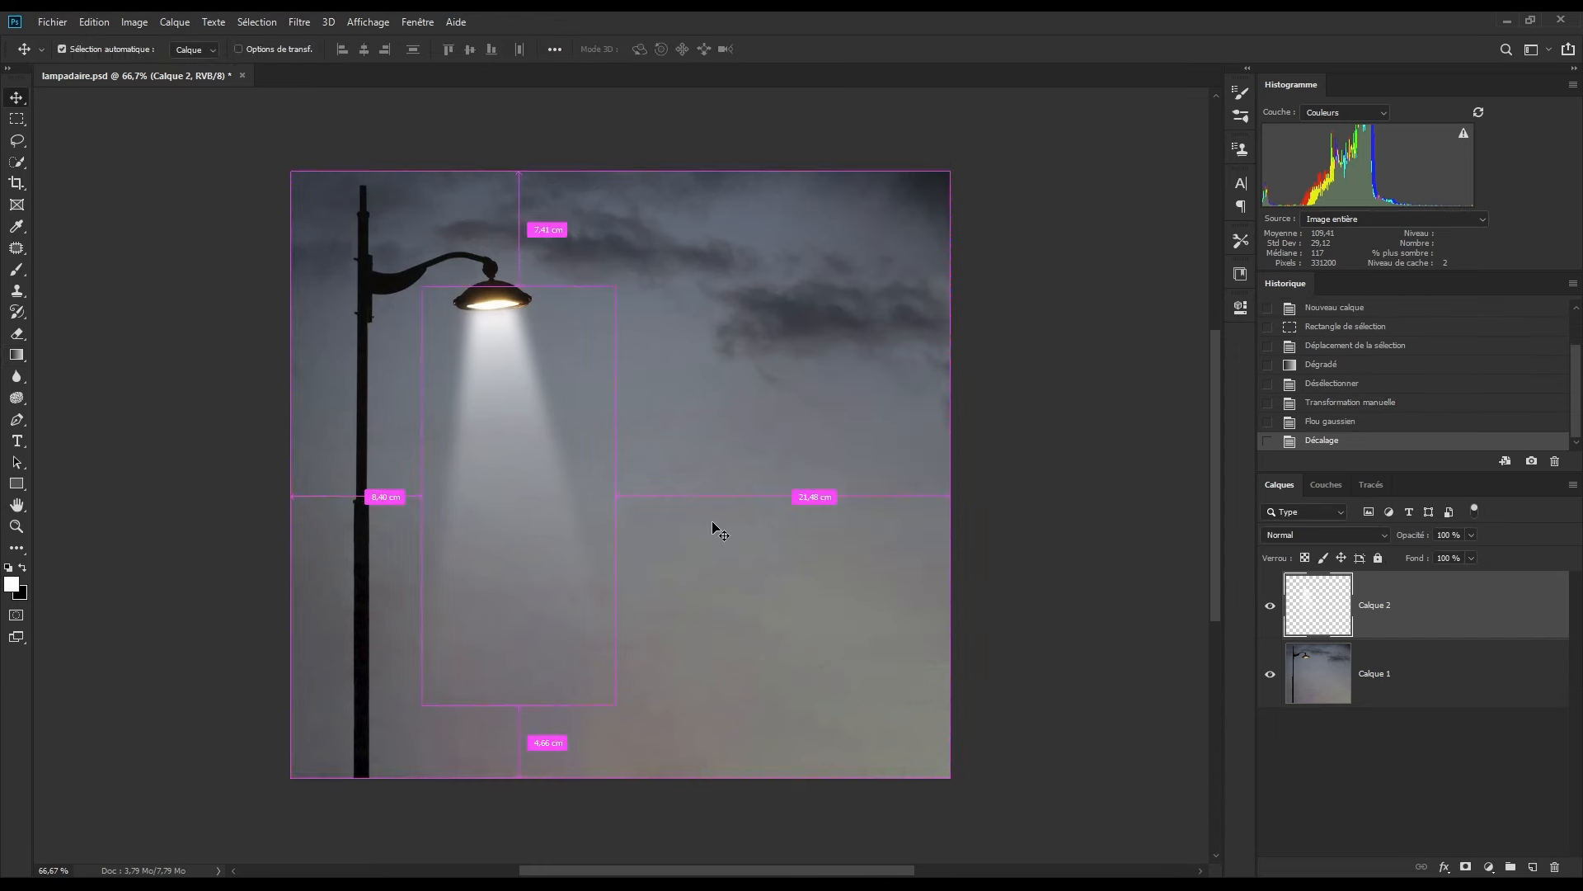
pyautogui.hotkey('ctrl', 'j')
pyautogui.press('ctrl')
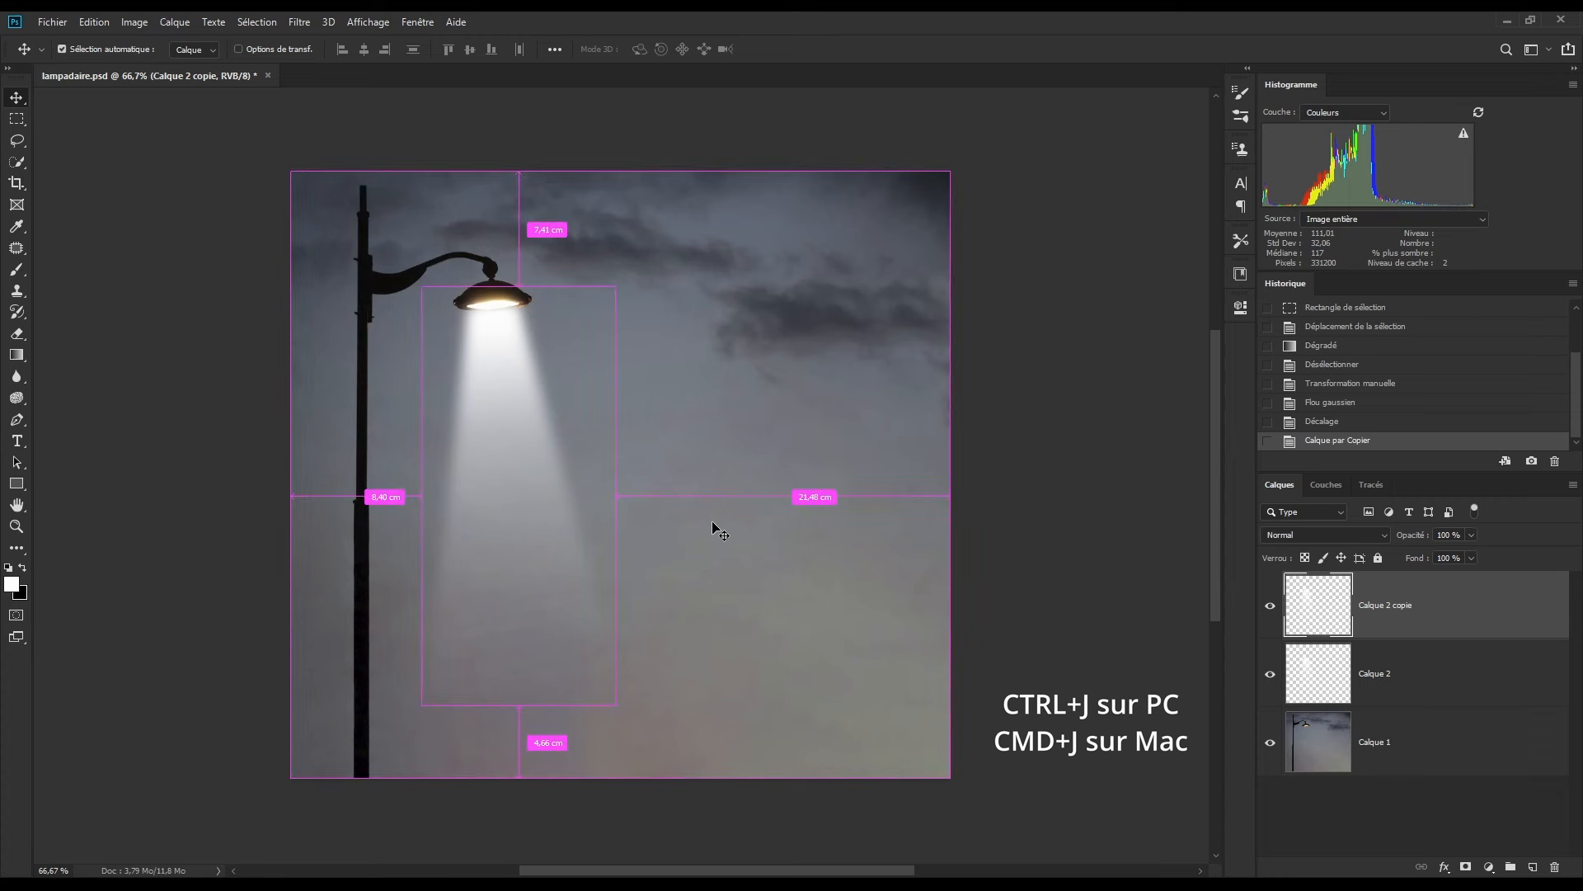
# Step: Scale the duplicated light beam to about 50% width and 62% height, placing it just under the lamp head
pyautogui.hotkey('ctrl', 't')
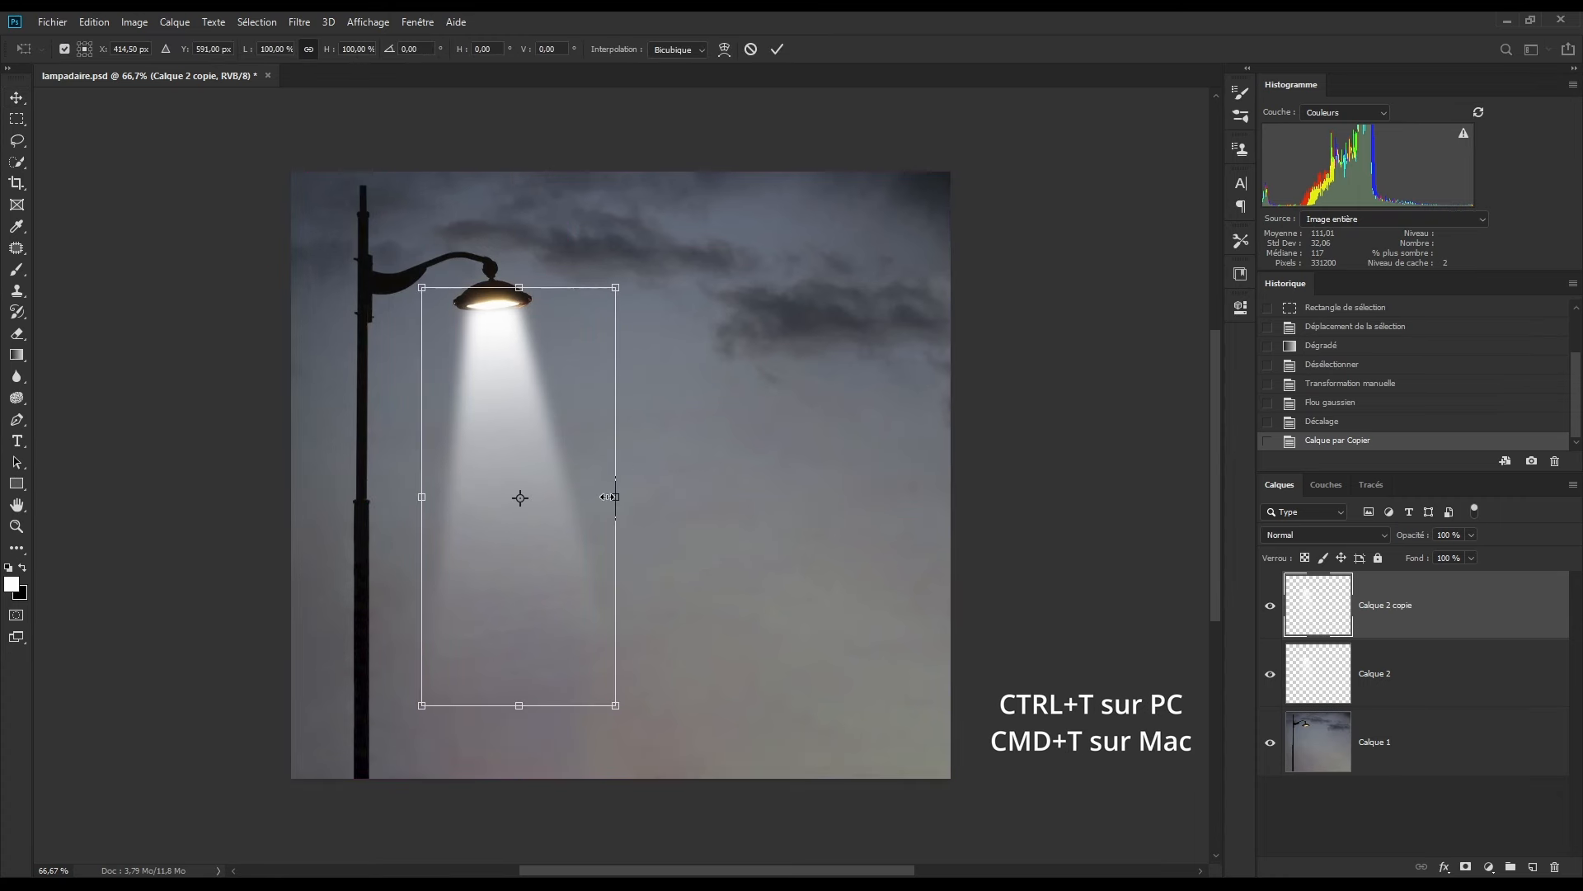
pyautogui.moveTo(608, 496); pyautogui.dragTo(576, 496)
pyautogui.moveTo(519, 424); pyautogui.dragTo(506, 326)
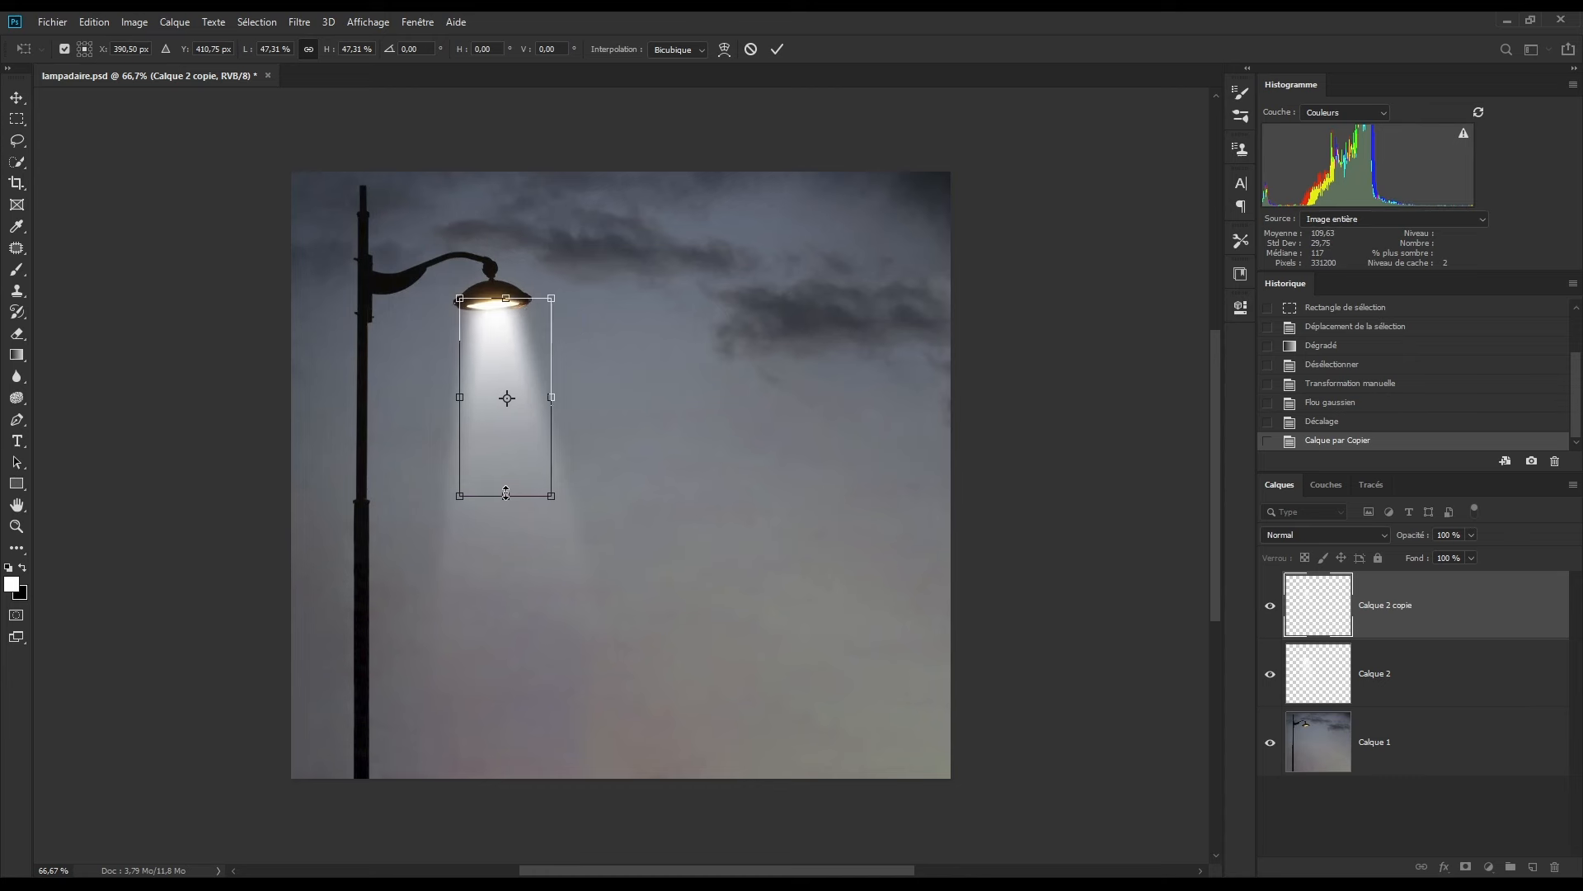
pyautogui.moveTo(506, 495); pyautogui.dragTo(506, 545)
pyautogui.moveTo(459, 421); pyautogui.dragTo(457, 422)
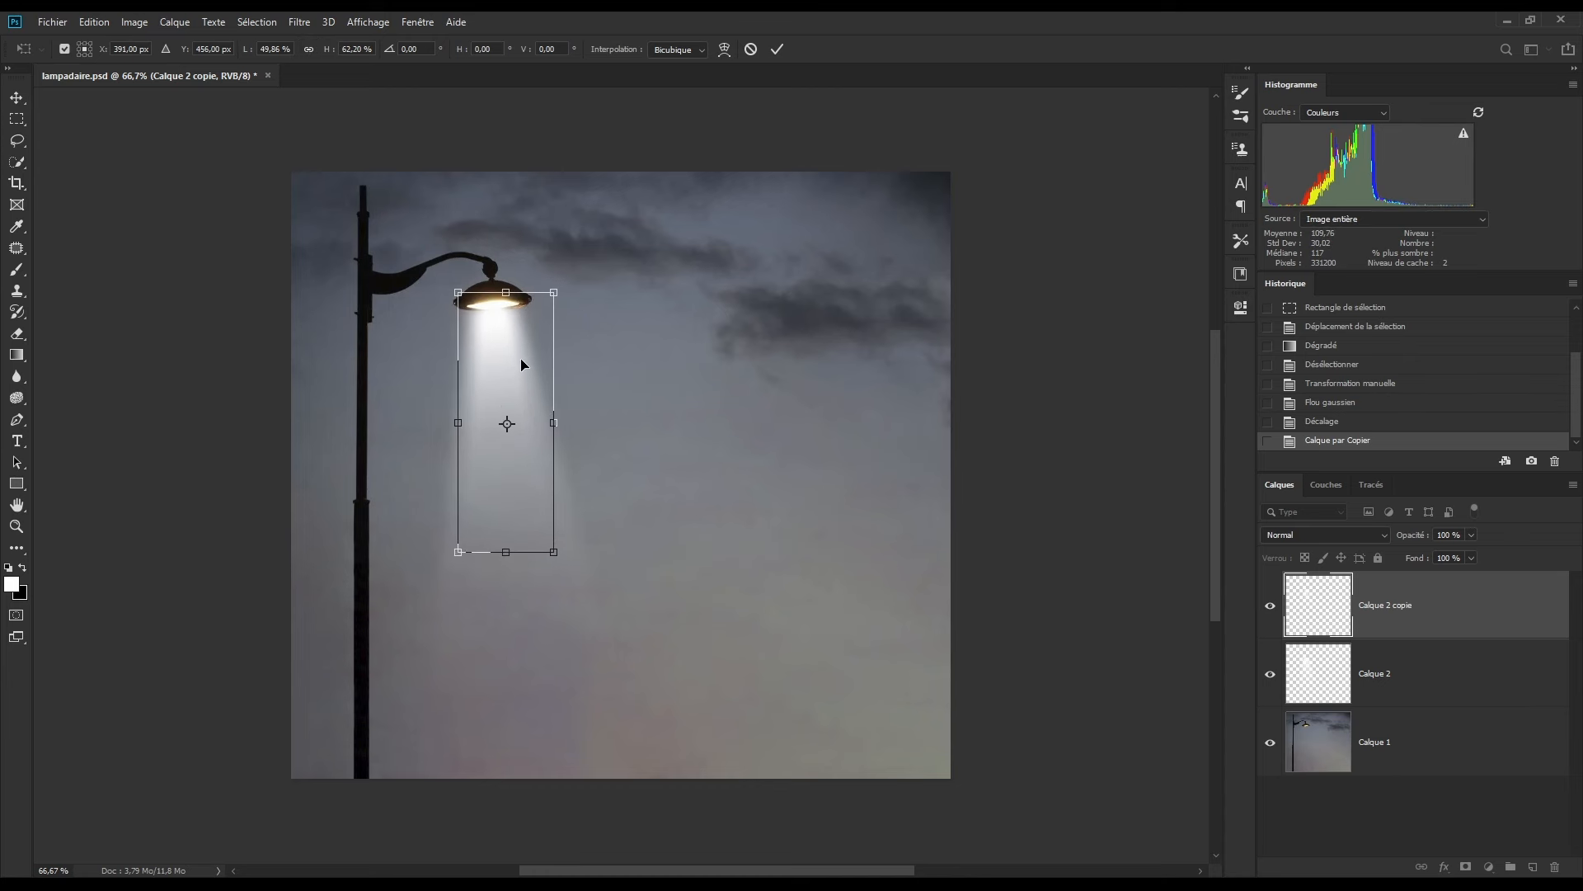
pyautogui.moveTo(524, 362); pyautogui.dragTo(526, 361)
pyautogui.click(775, 51)
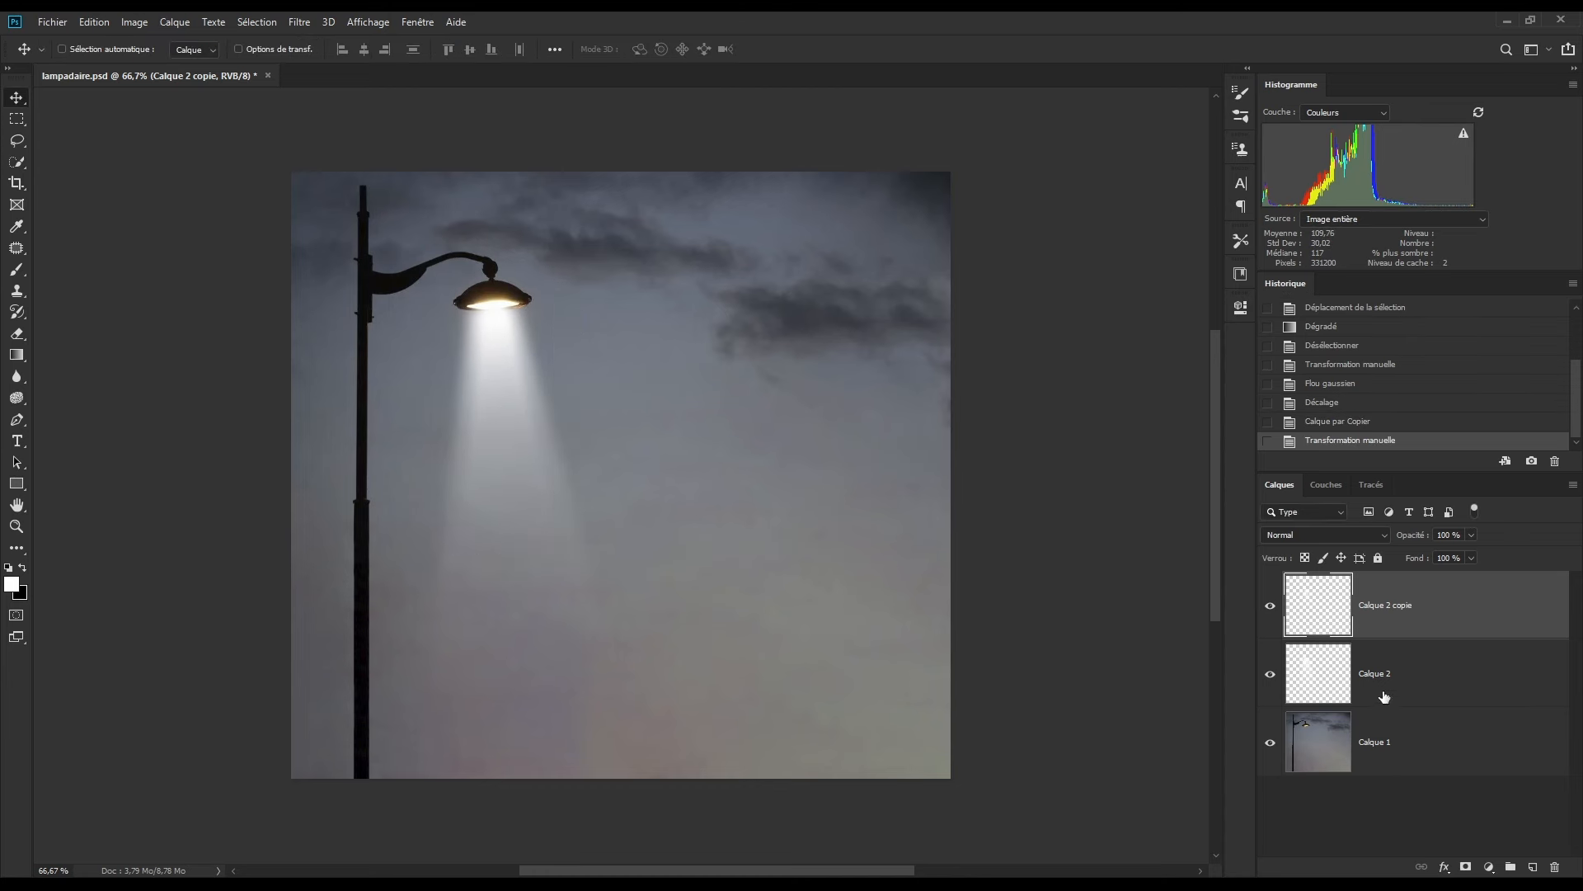
# Step: Merge the two light beam layers, Calque 2 and Calque 2 copie, into one
pyautogui.keyDown('ctrl'); pyautogui.click(1459, 671); pyautogui.keyUp('ctrl')
pyautogui.rightClick(1443, 615)
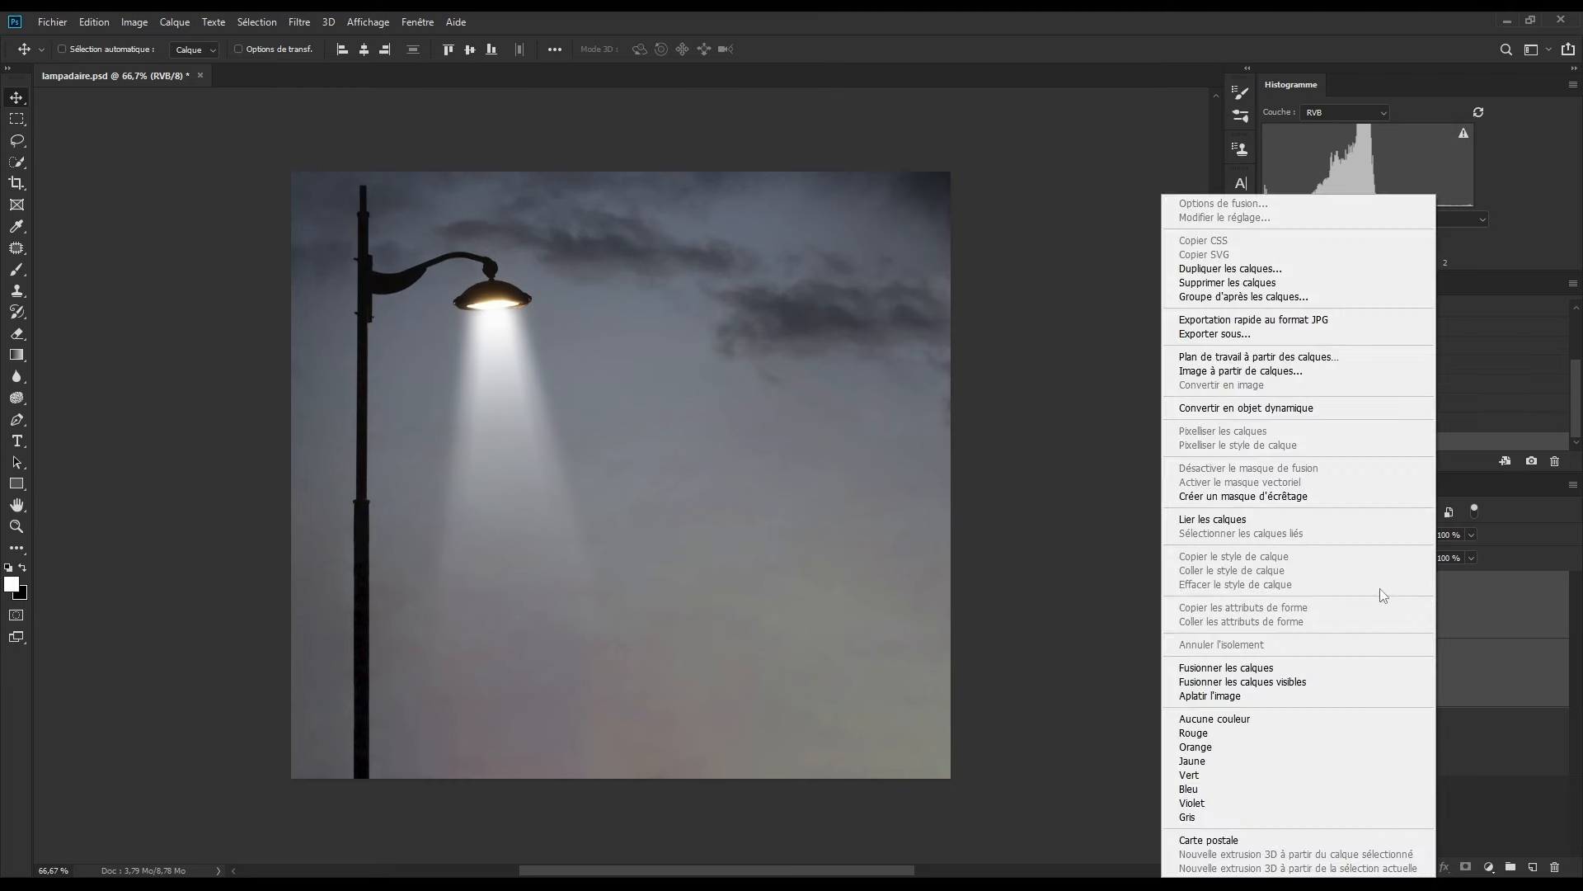
pyautogui.click(1245, 668)
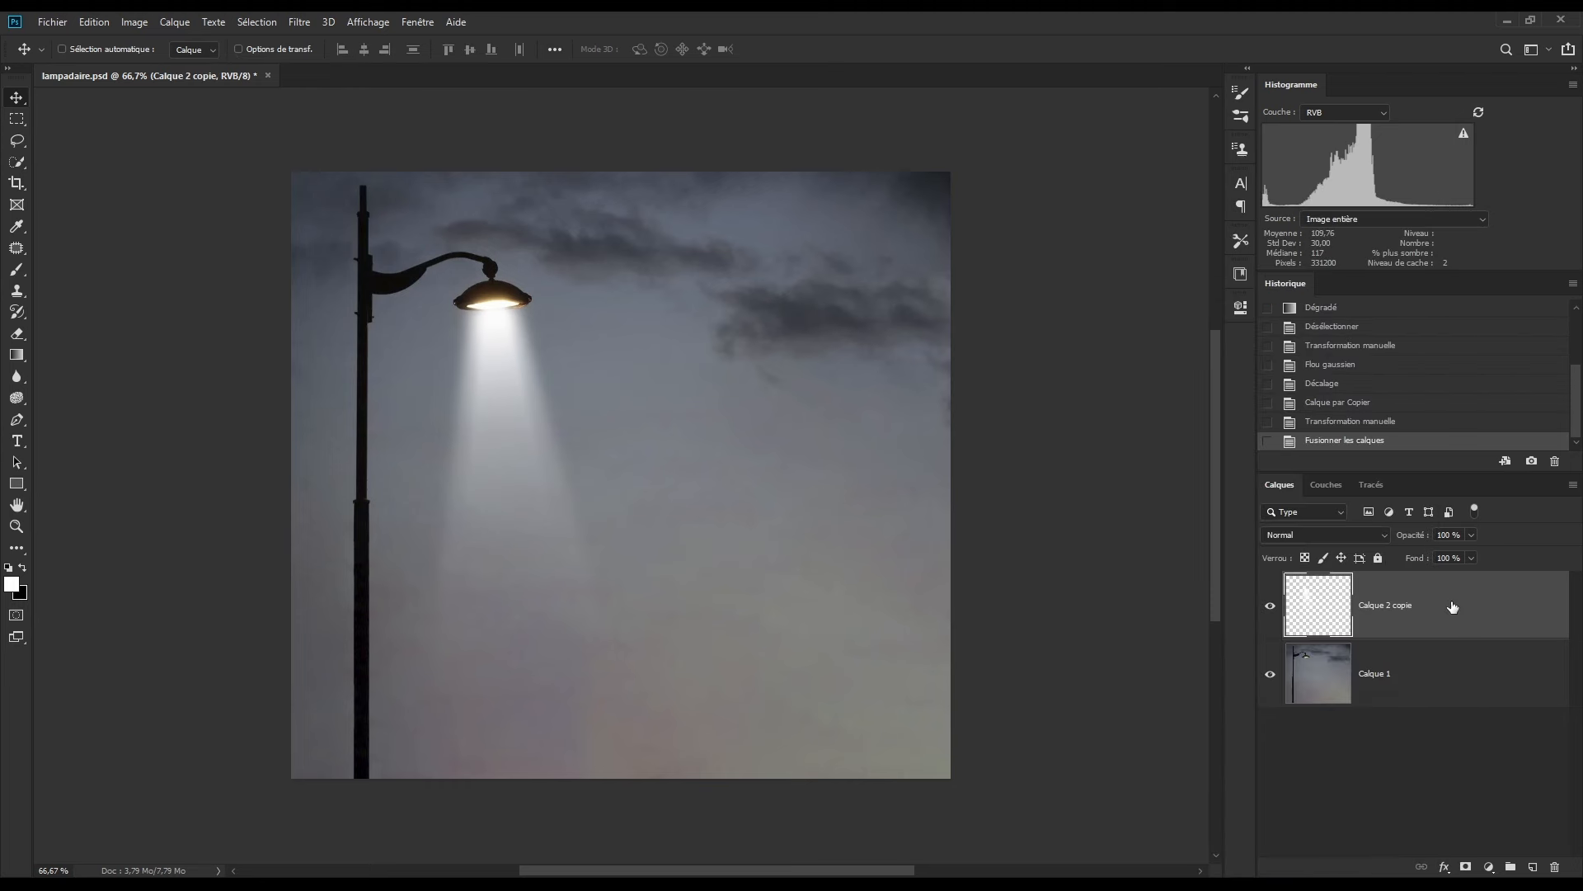
# Step: Add a Selective Color adjustment layer above the light beam and set yellow to +17% for the whites
pyautogui.click(1490, 868)
pyautogui.click(1435, 855)
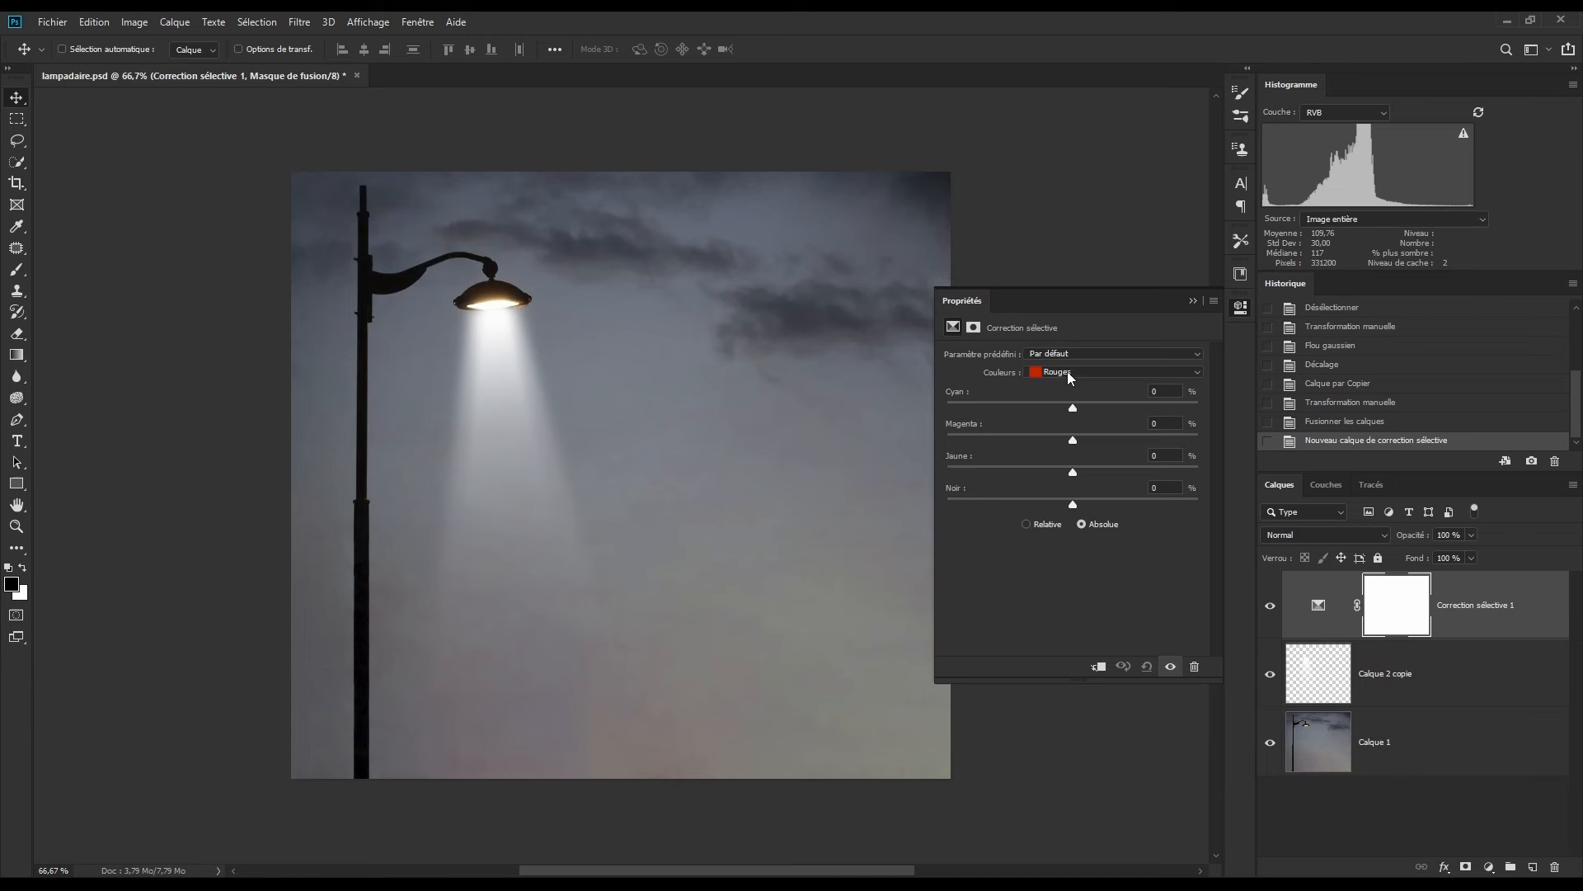
pyautogui.click(1069, 377)
pyautogui.click(1072, 466)
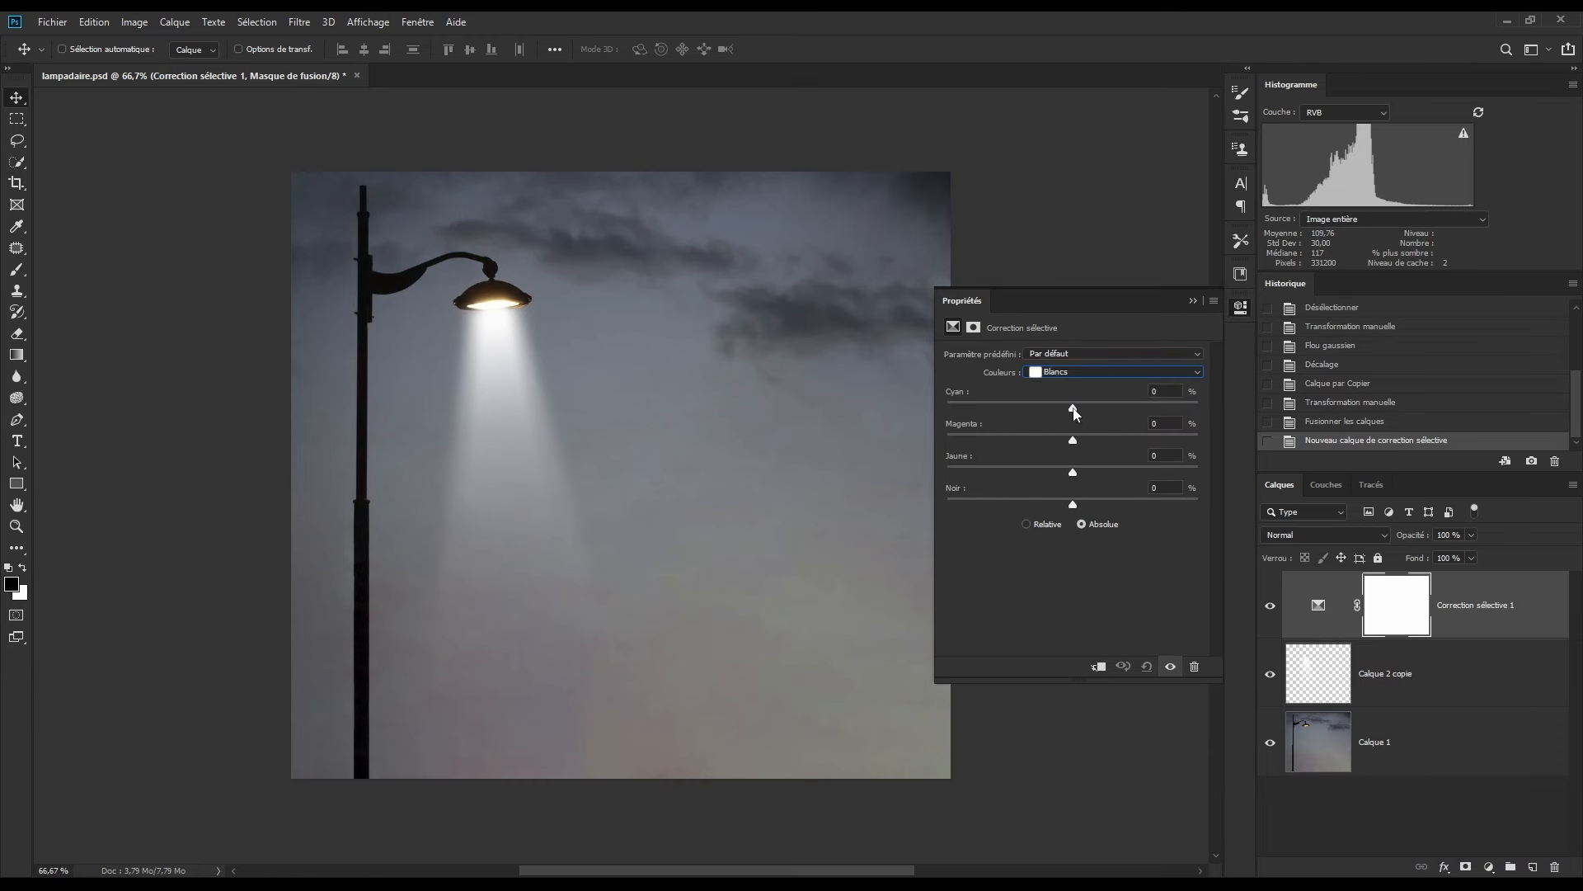
pyautogui.moveTo(1074, 477); pyautogui.dragTo(1094, 472)
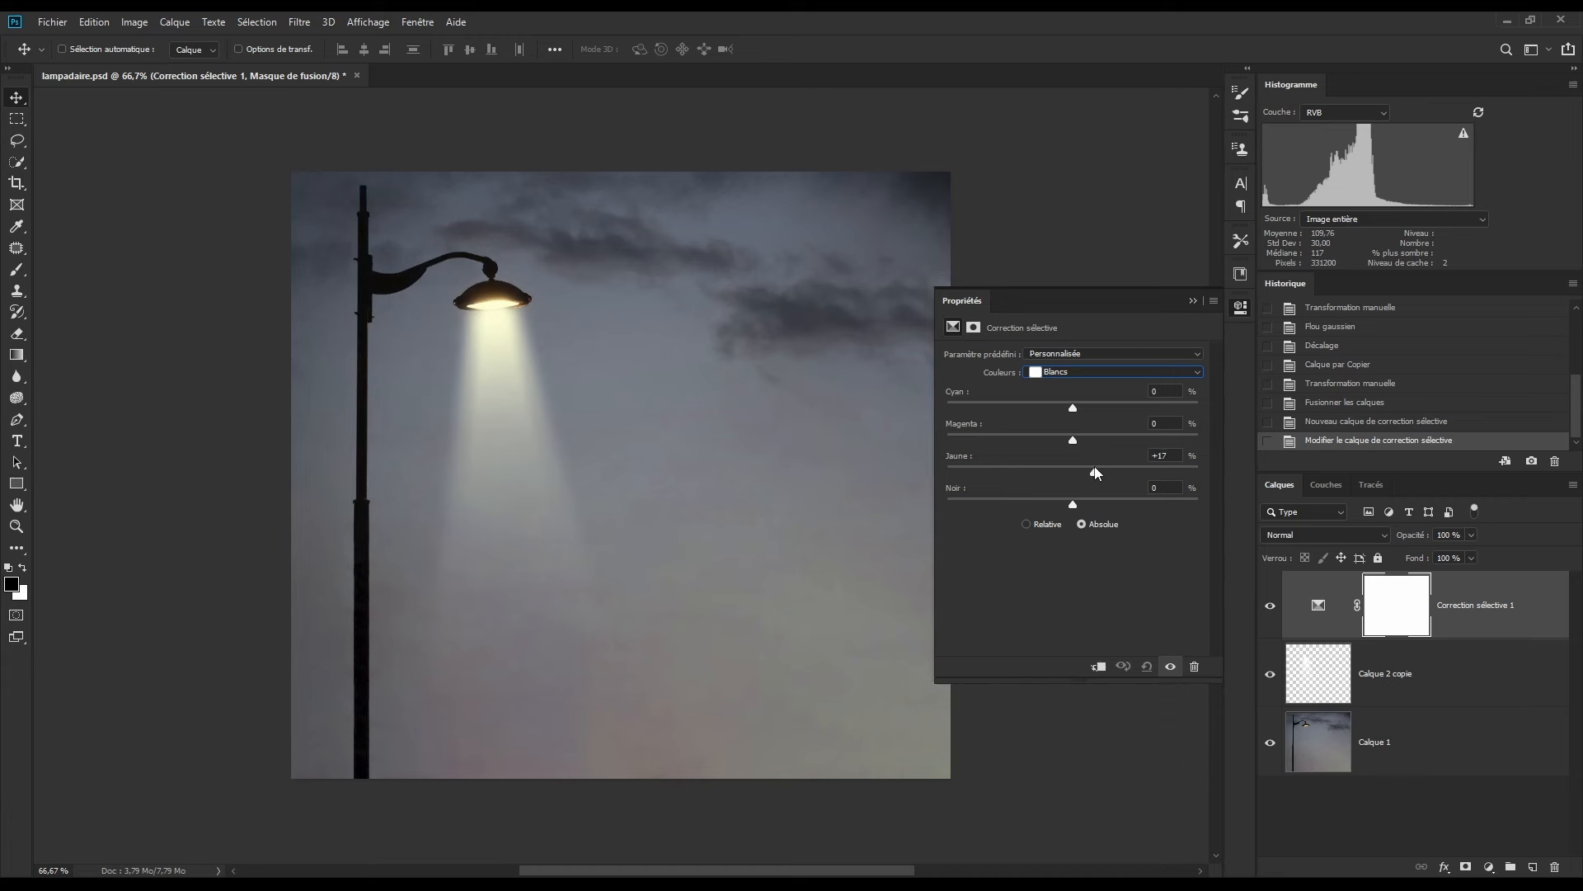
pyautogui.click(1036, 701)
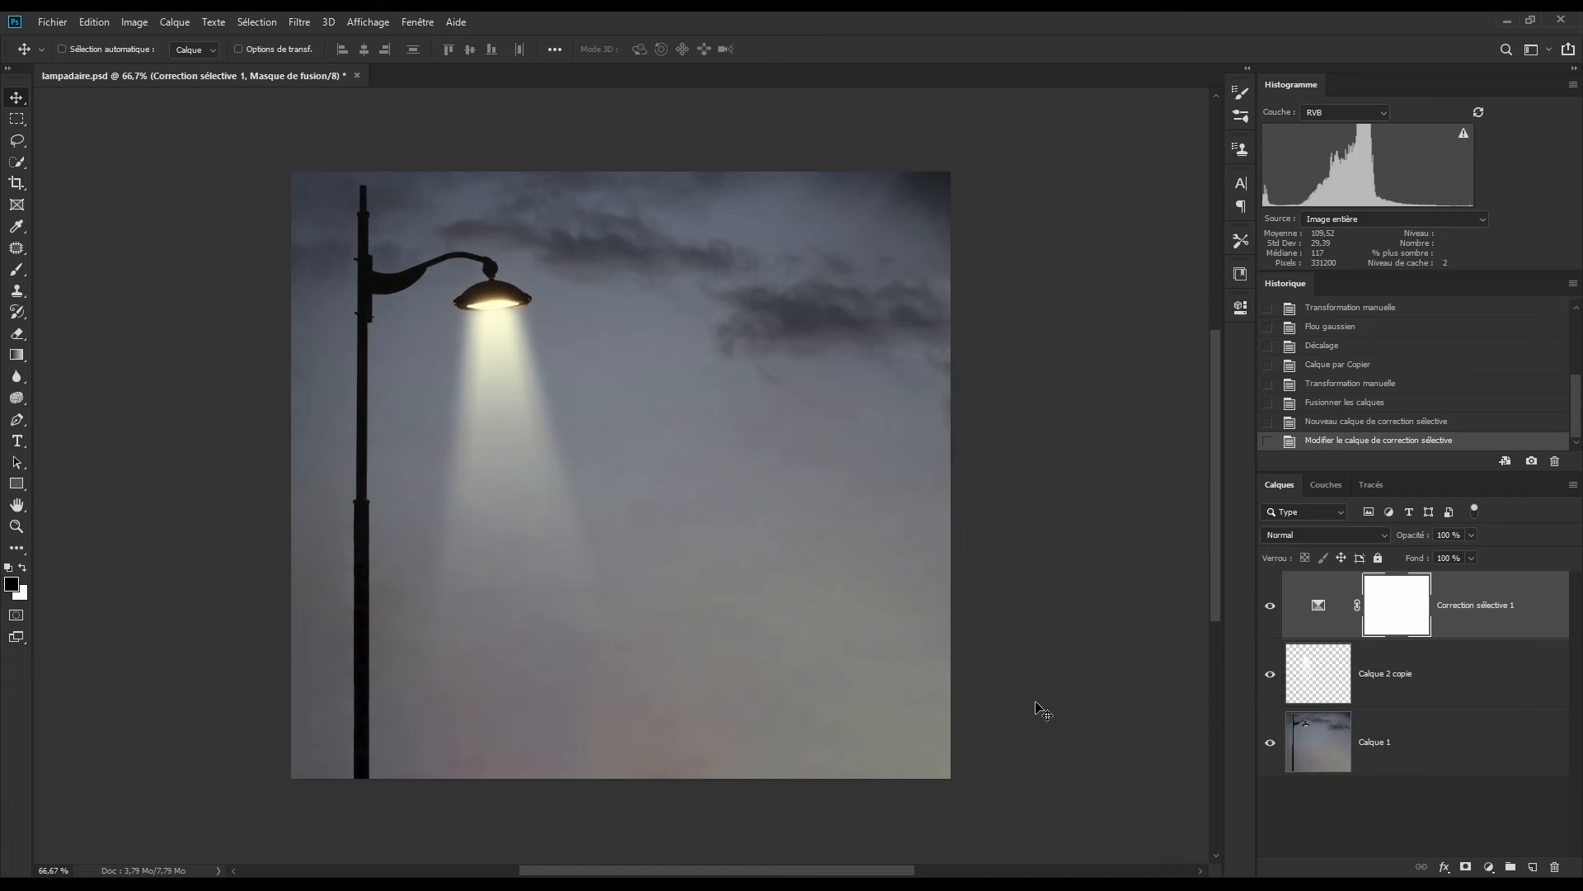
# Step: Add a Color Lookup adjustment layer directly above Calque 1 using the NightFromDay.CUBE 3D LUT
pyautogui.click(1417, 743)
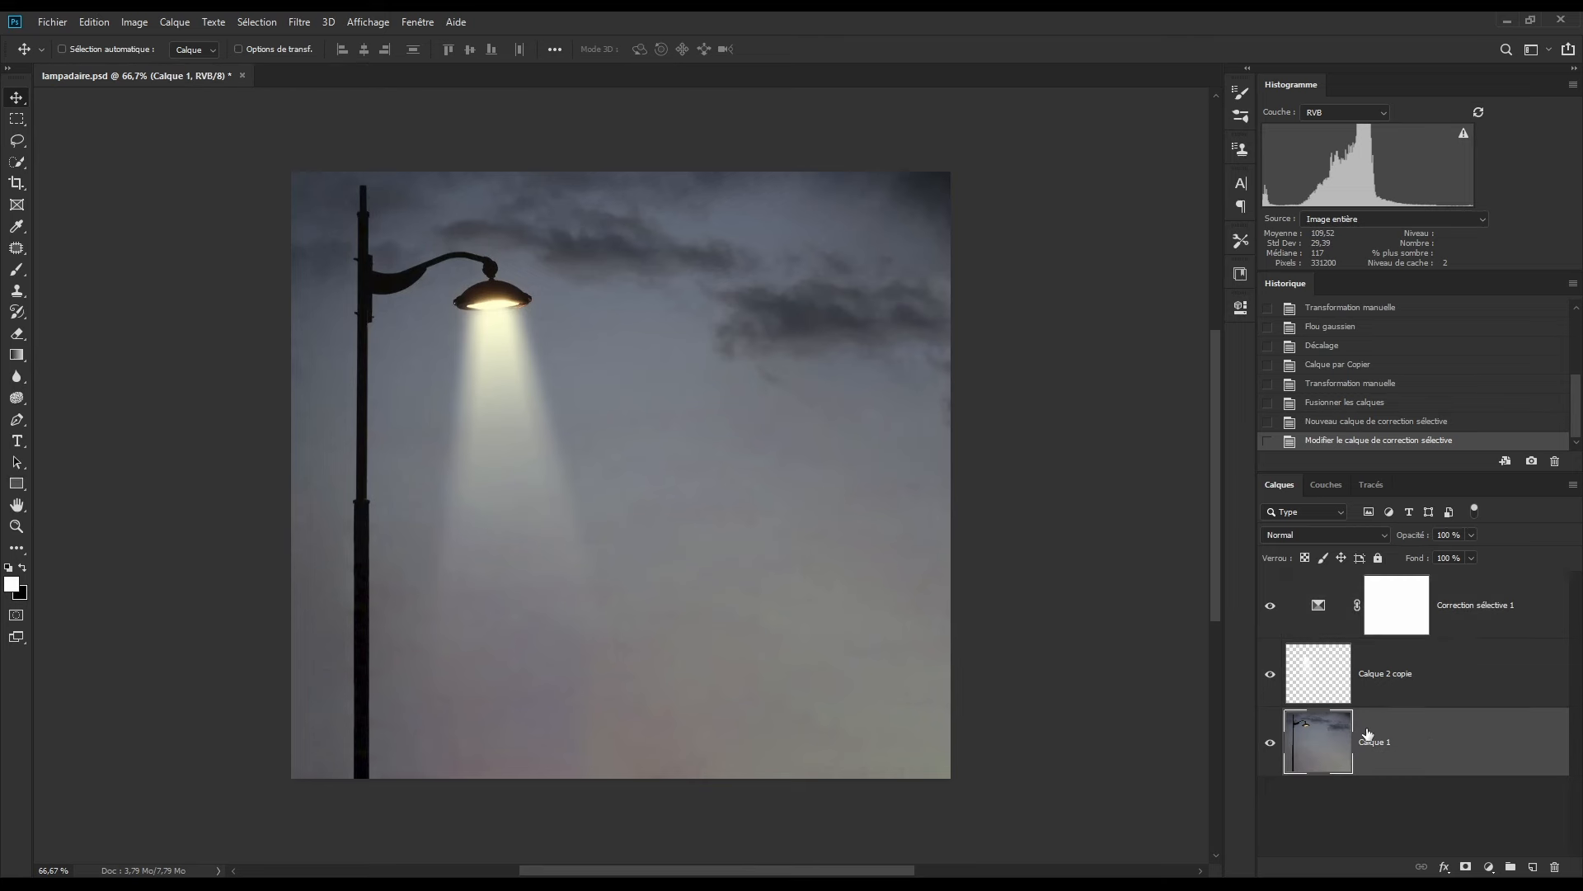
pyautogui.click(1490, 867)
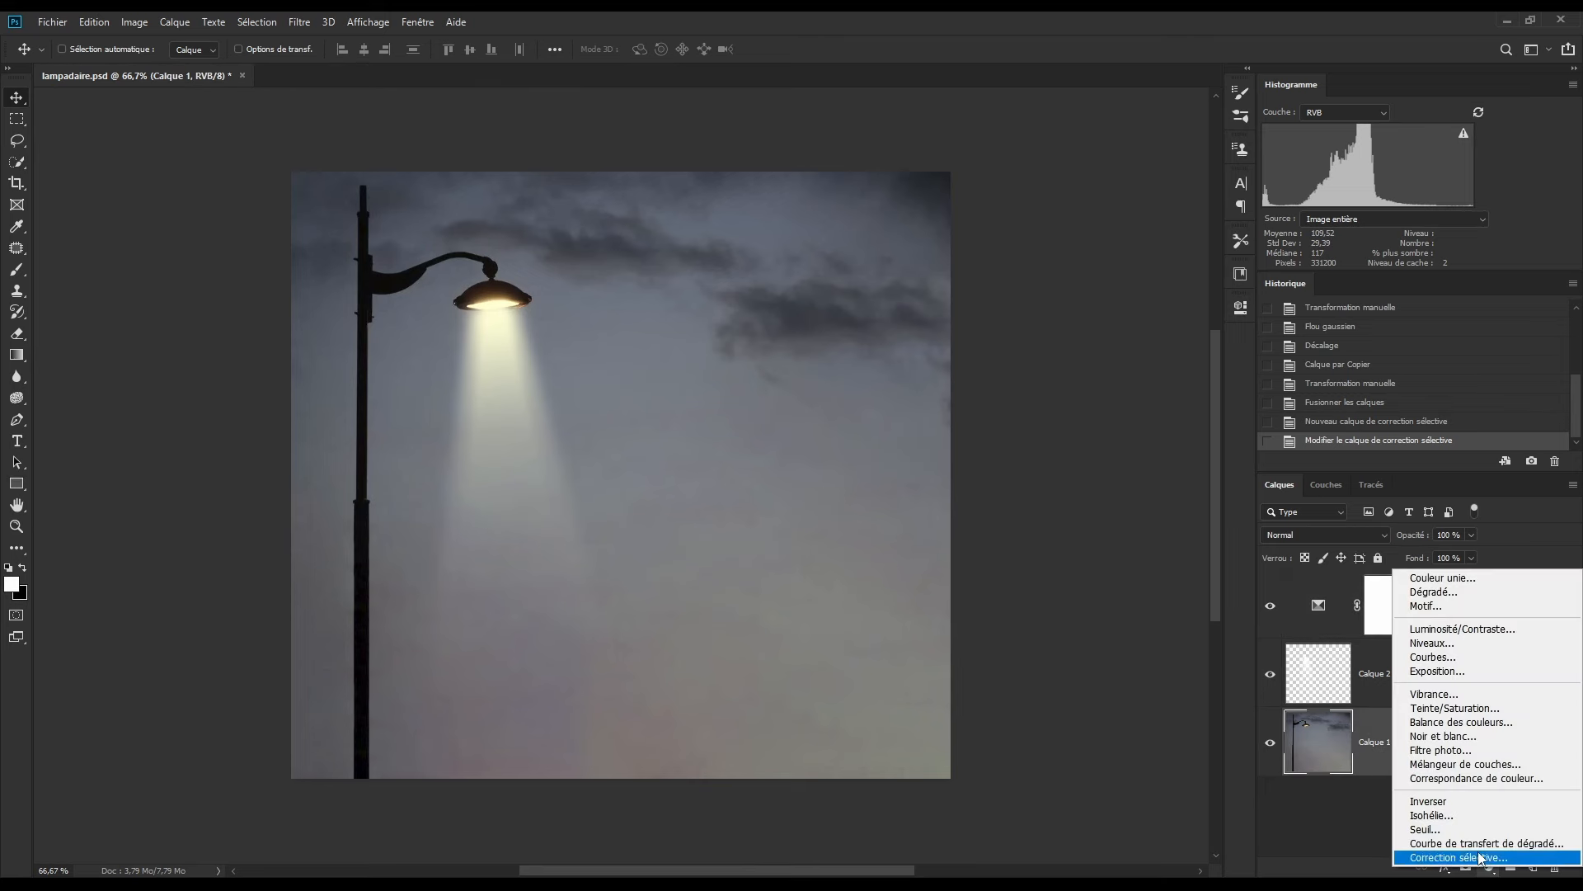
pyautogui.click(1487, 779)
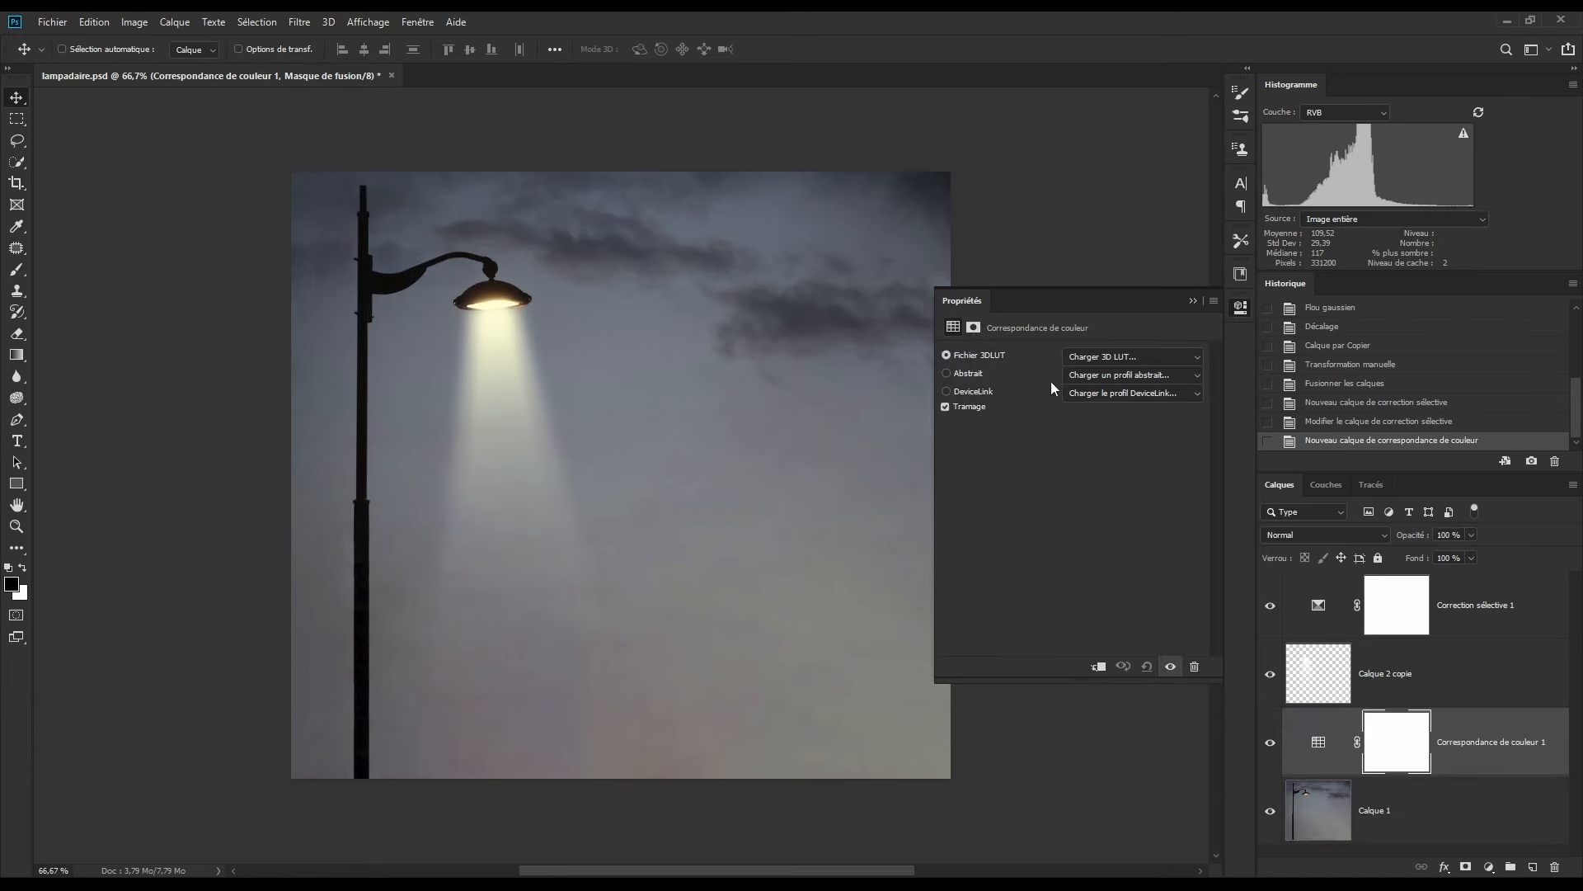
pyautogui.click(1123, 359)
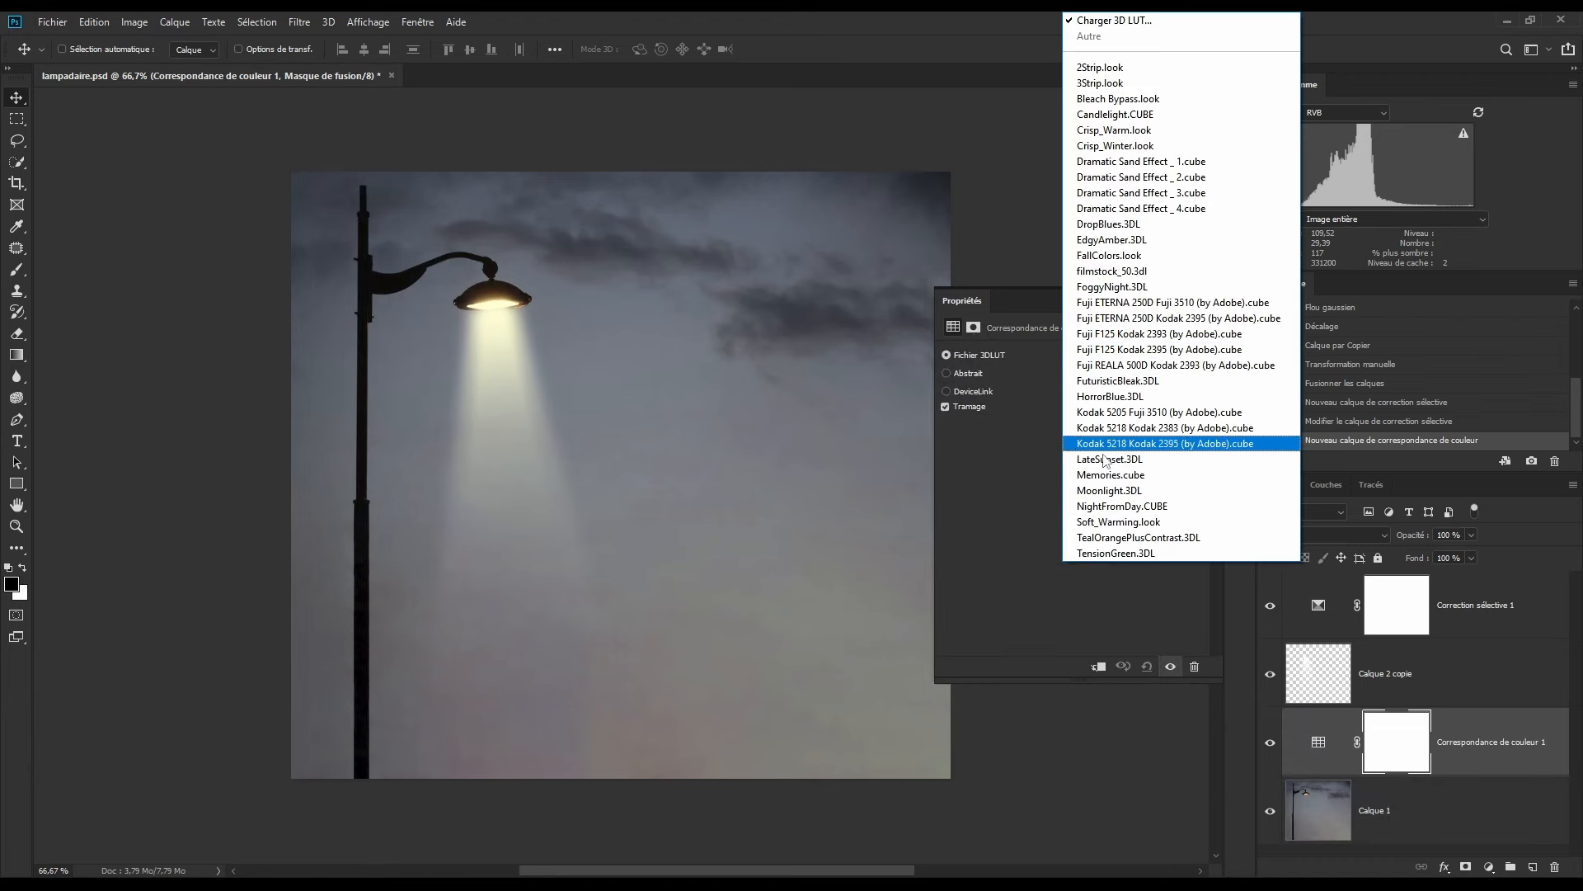
pyautogui.click(1145, 507)
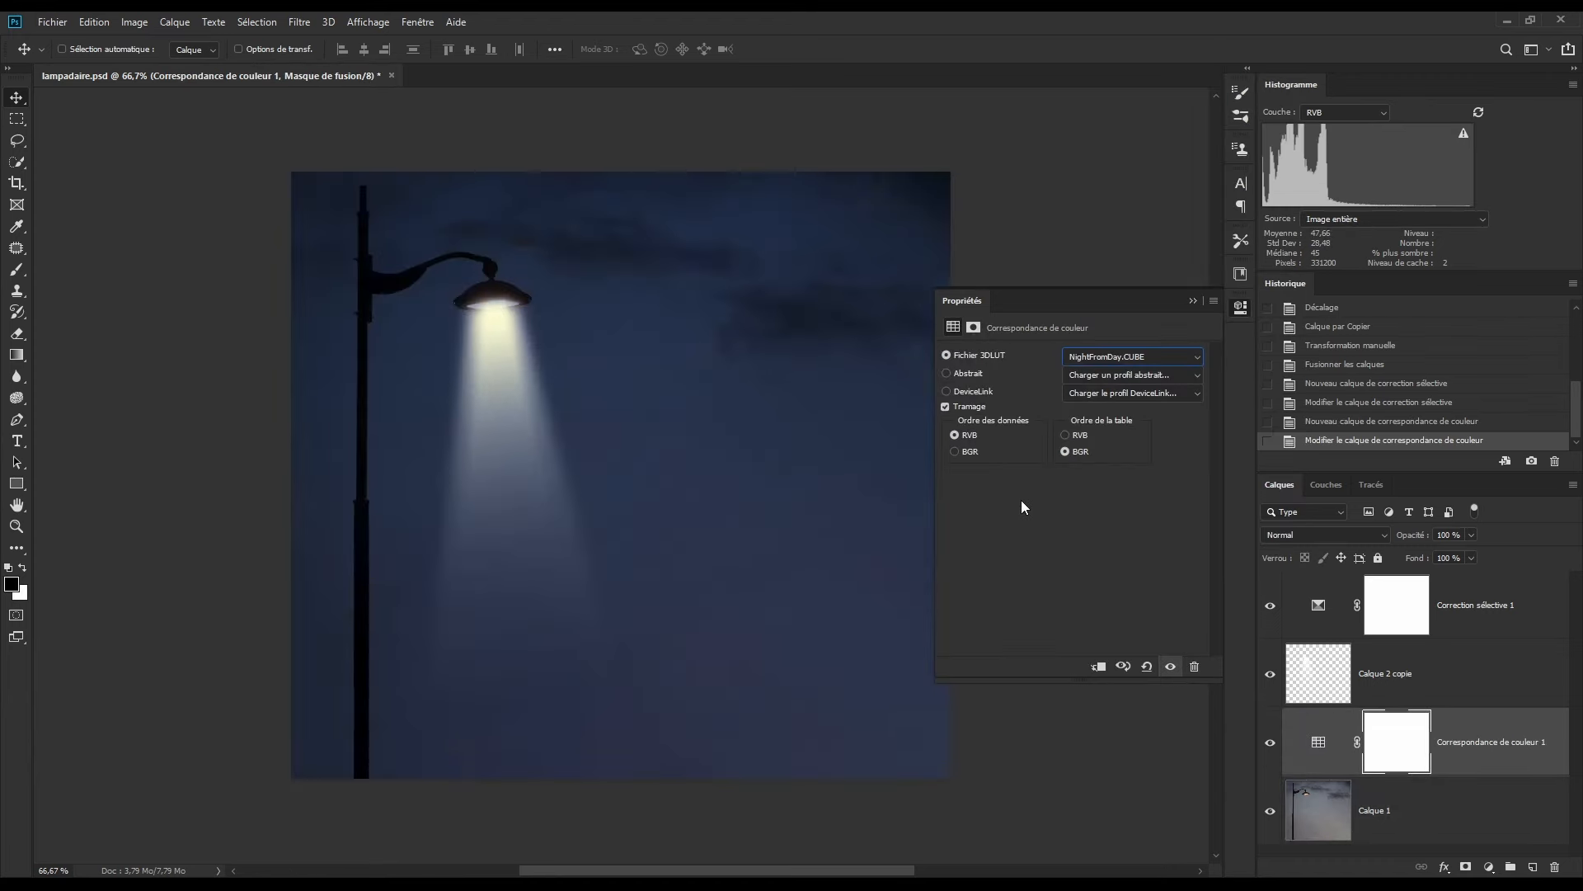
pyautogui.click(1193, 300)
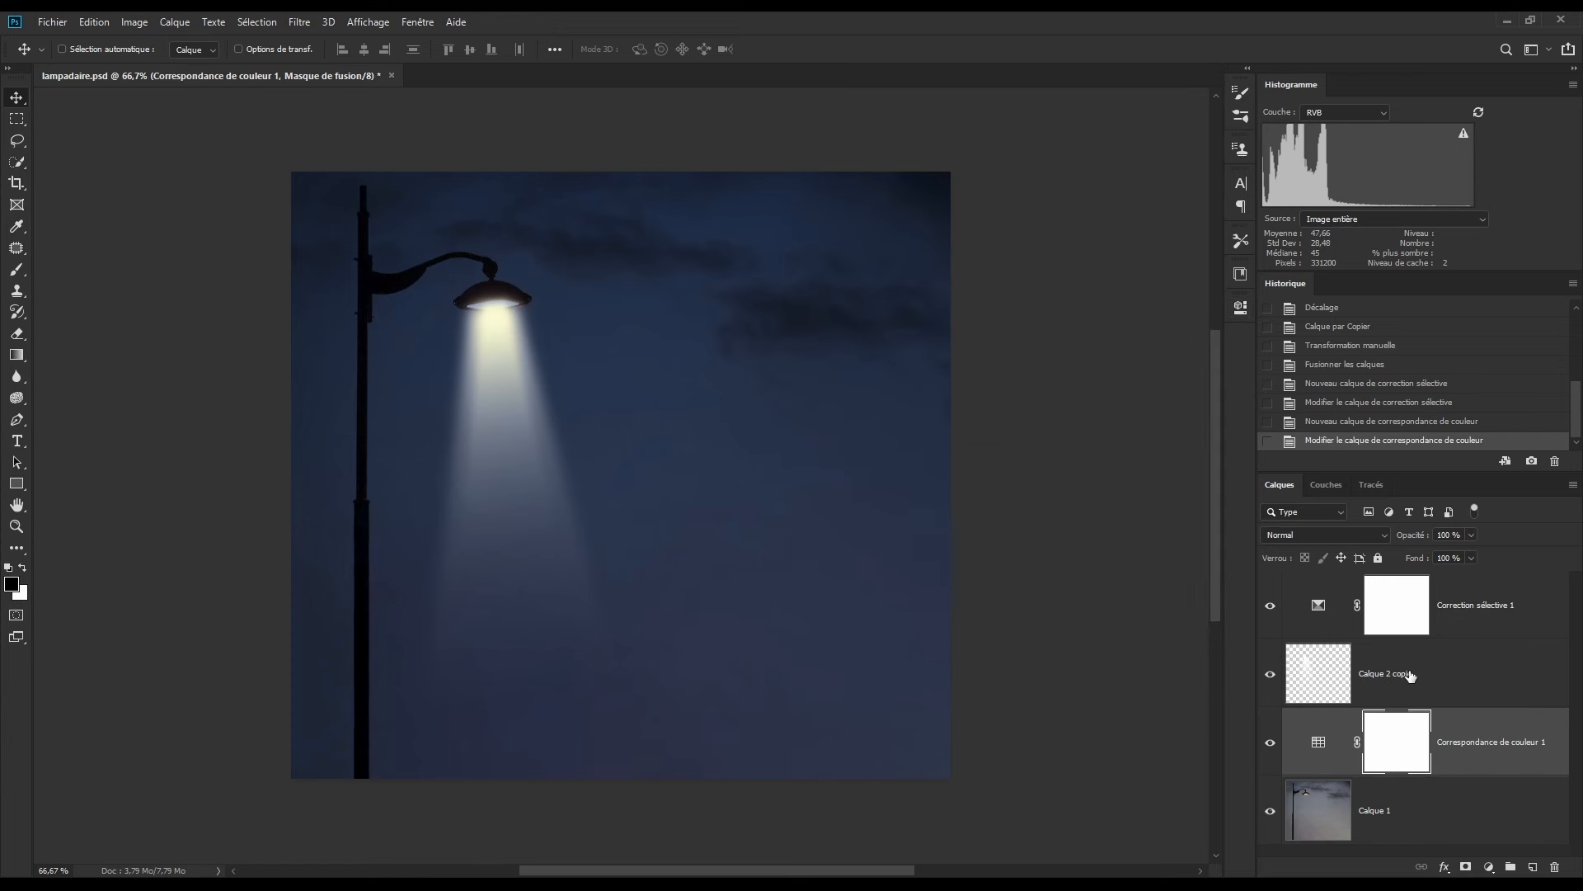
# Step: Lower the opacity of the merged light beam layer, Calque 2 copie, to soften the light
pyautogui.click(1410, 675)
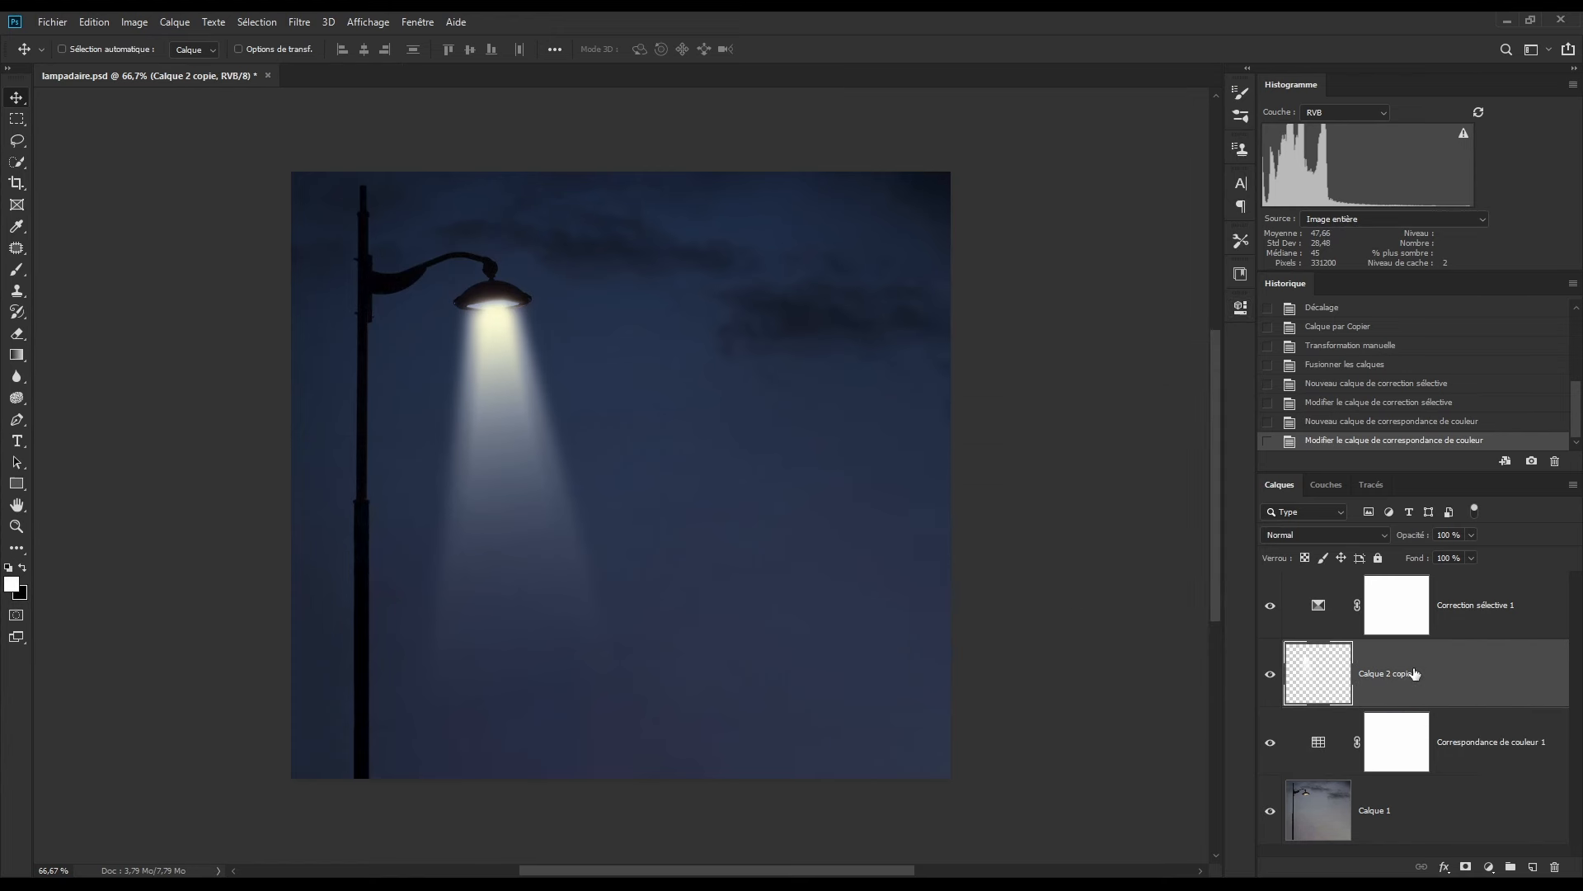
pyautogui.click(1471, 535)
pyautogui.moveTo(1474, 555); pyautogui.dragTo(1453, 558)
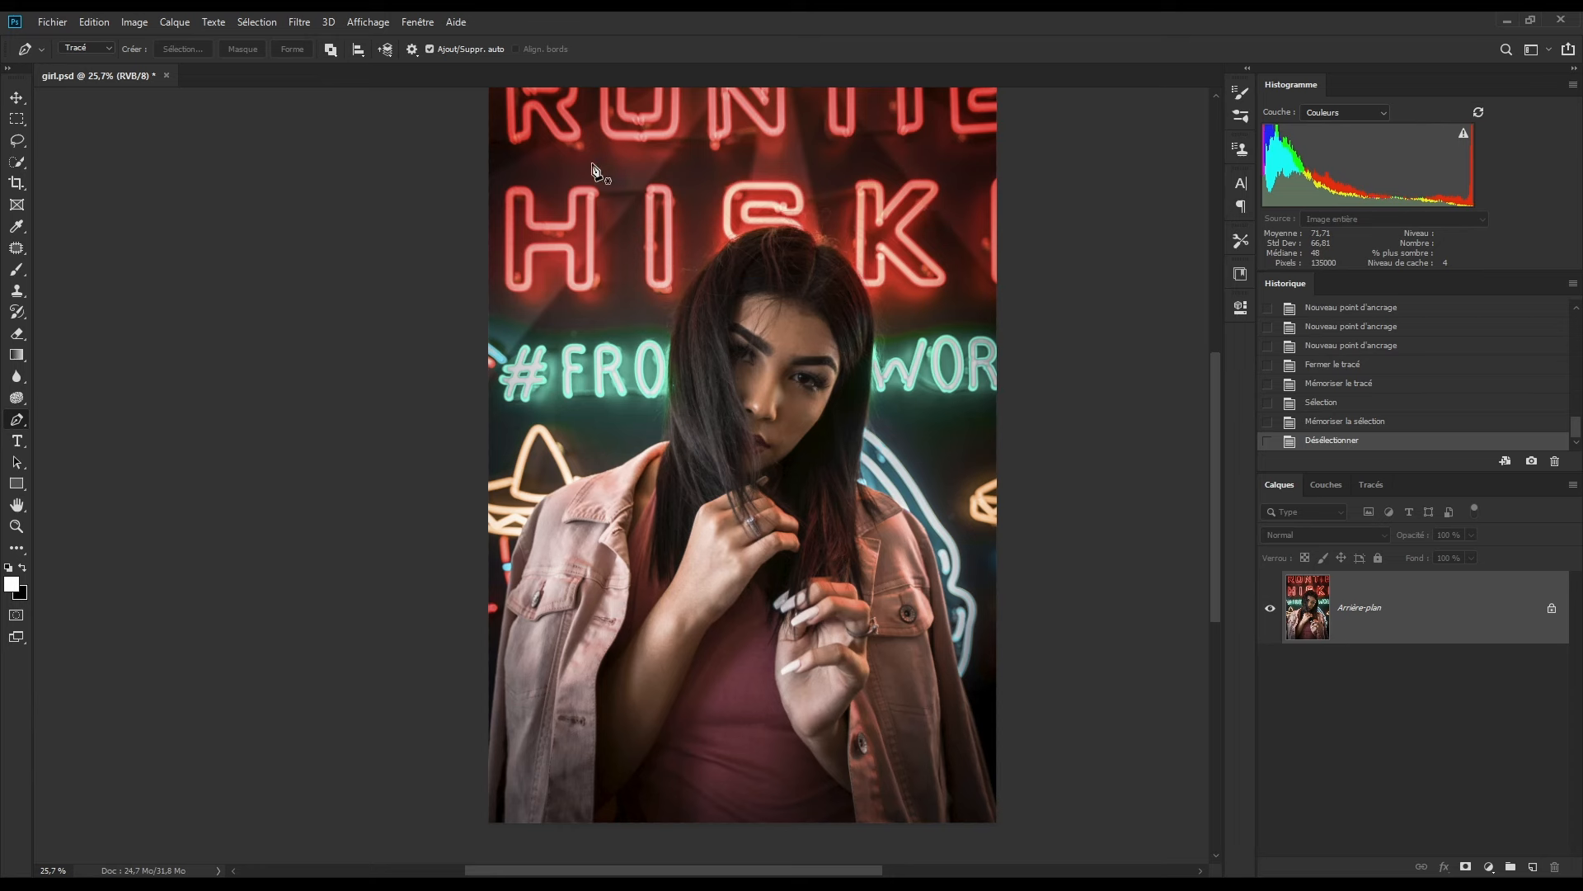
# Step: Copy the woman in girl.psd to a new layer using an automatic subject selection, and load that layer's pixels as a selection
pyautogui.click(244, 30)
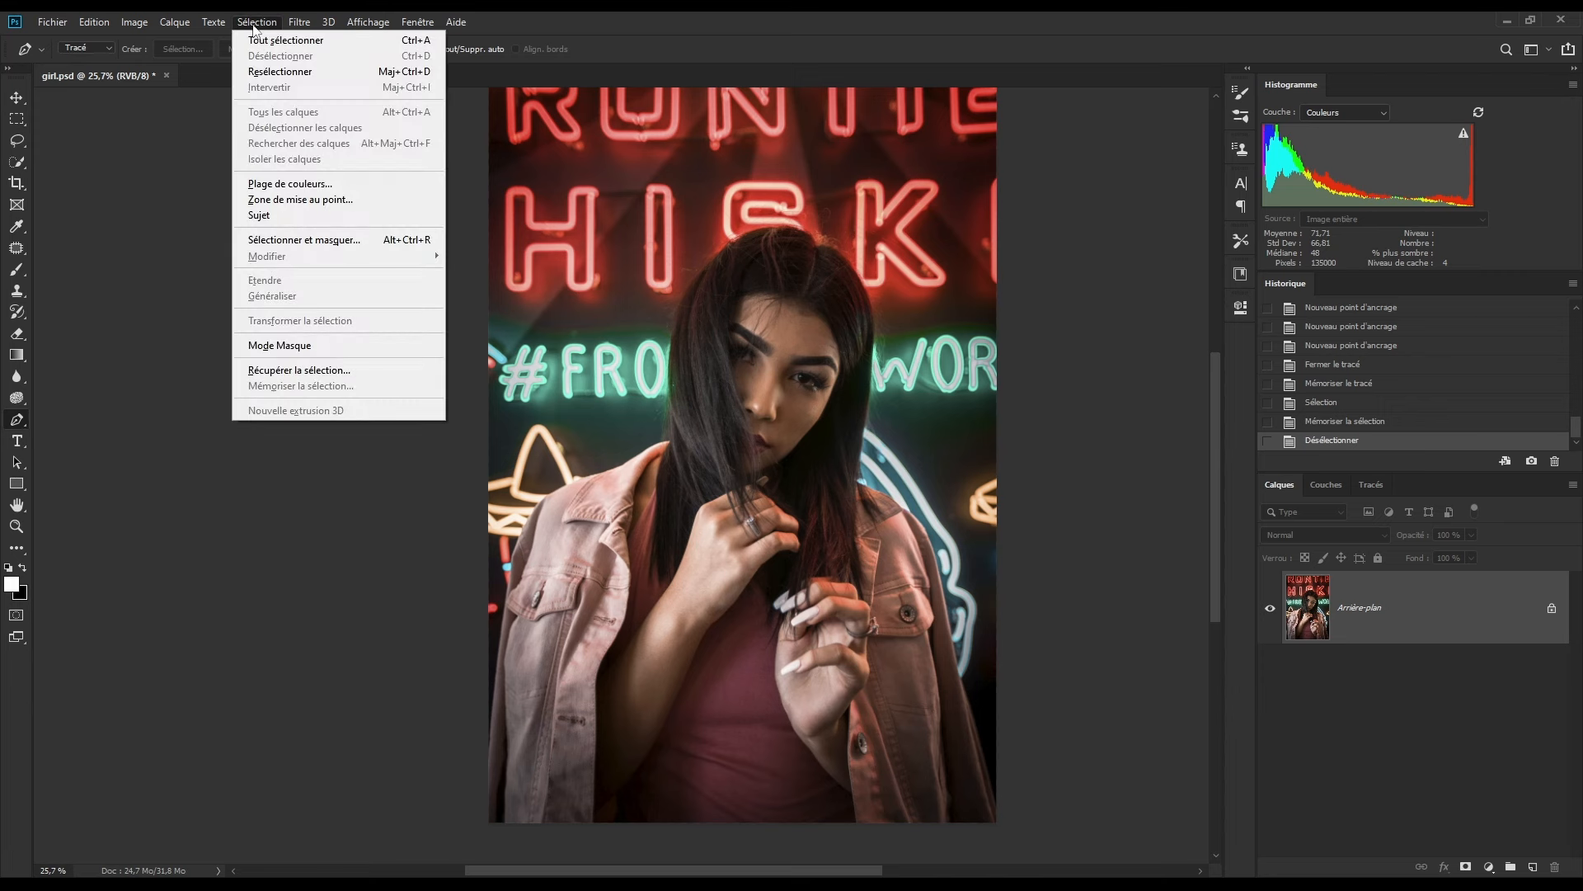
pyautogui.click(273, 217)
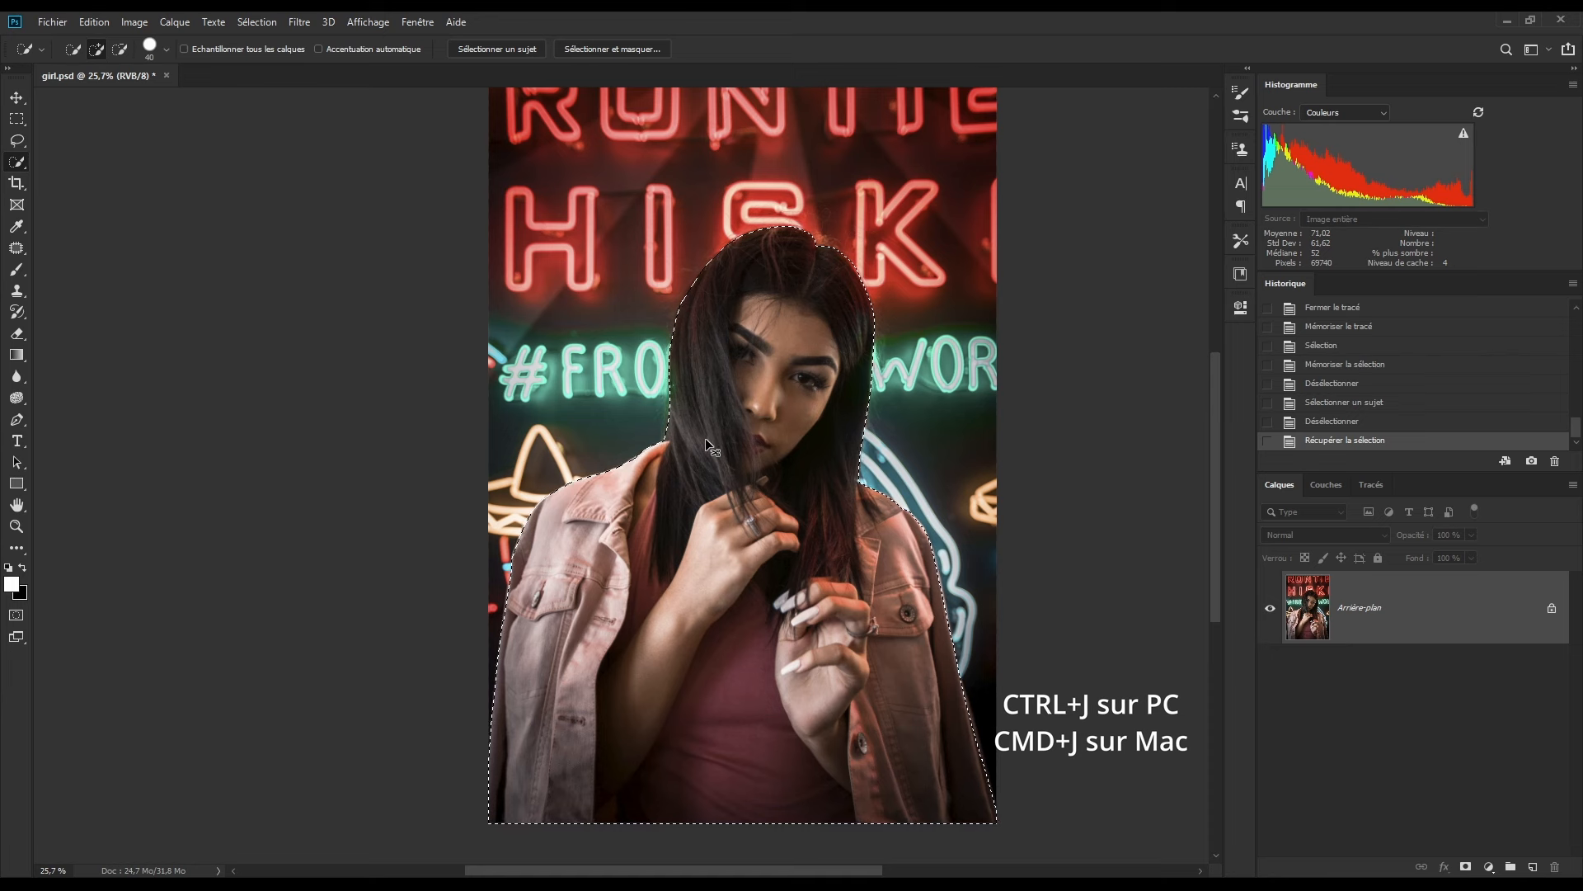
pyautogui.hotkey('ctrl', 'j')
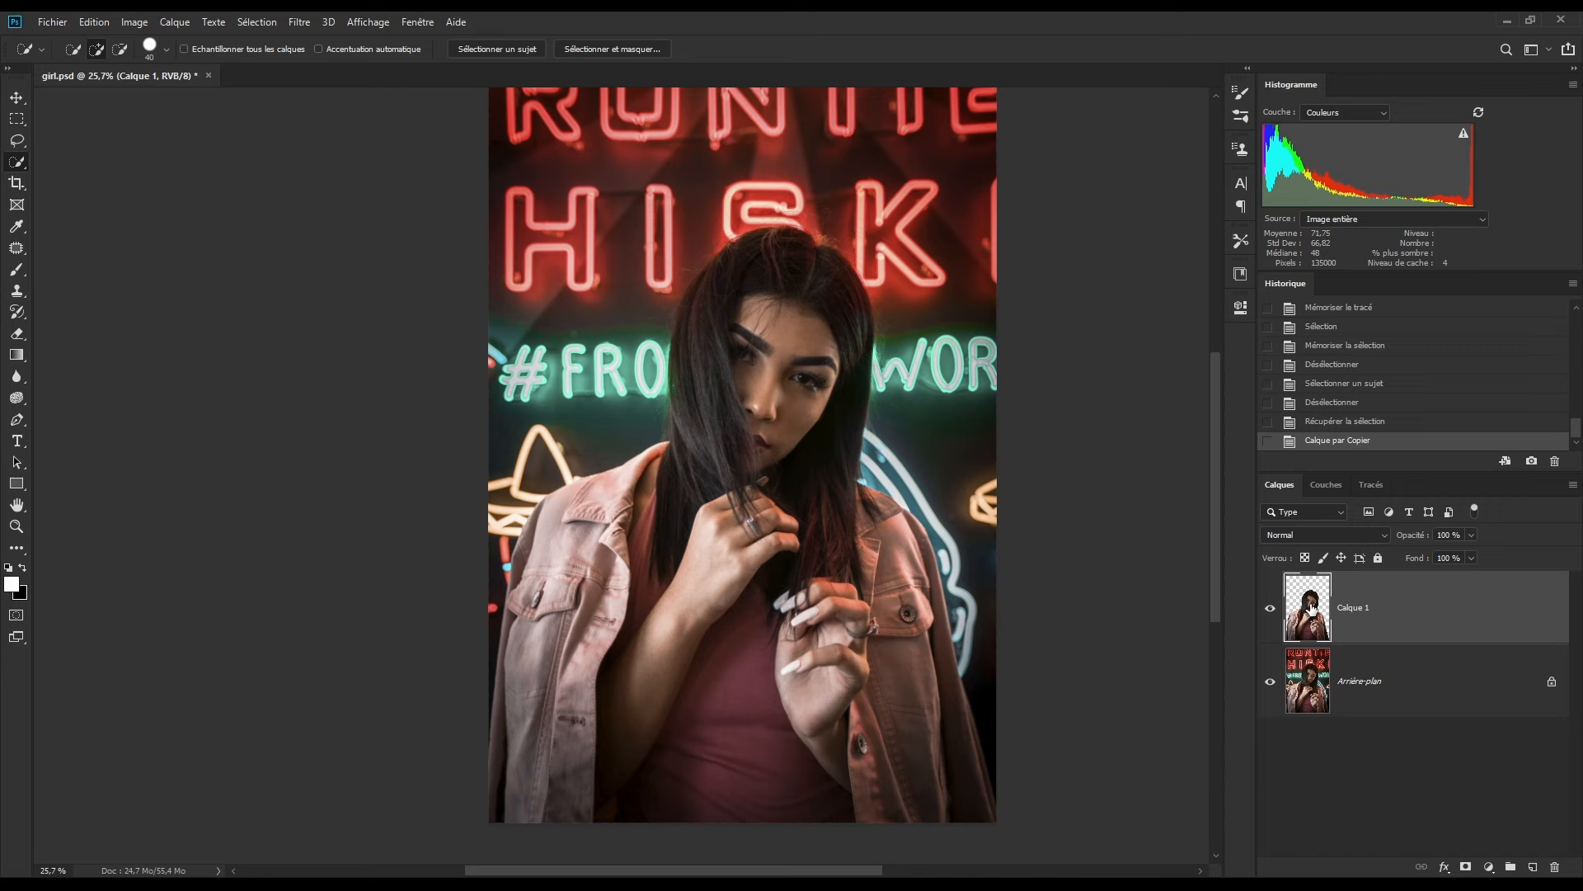
pyautogui.rightClick(1312, 608)
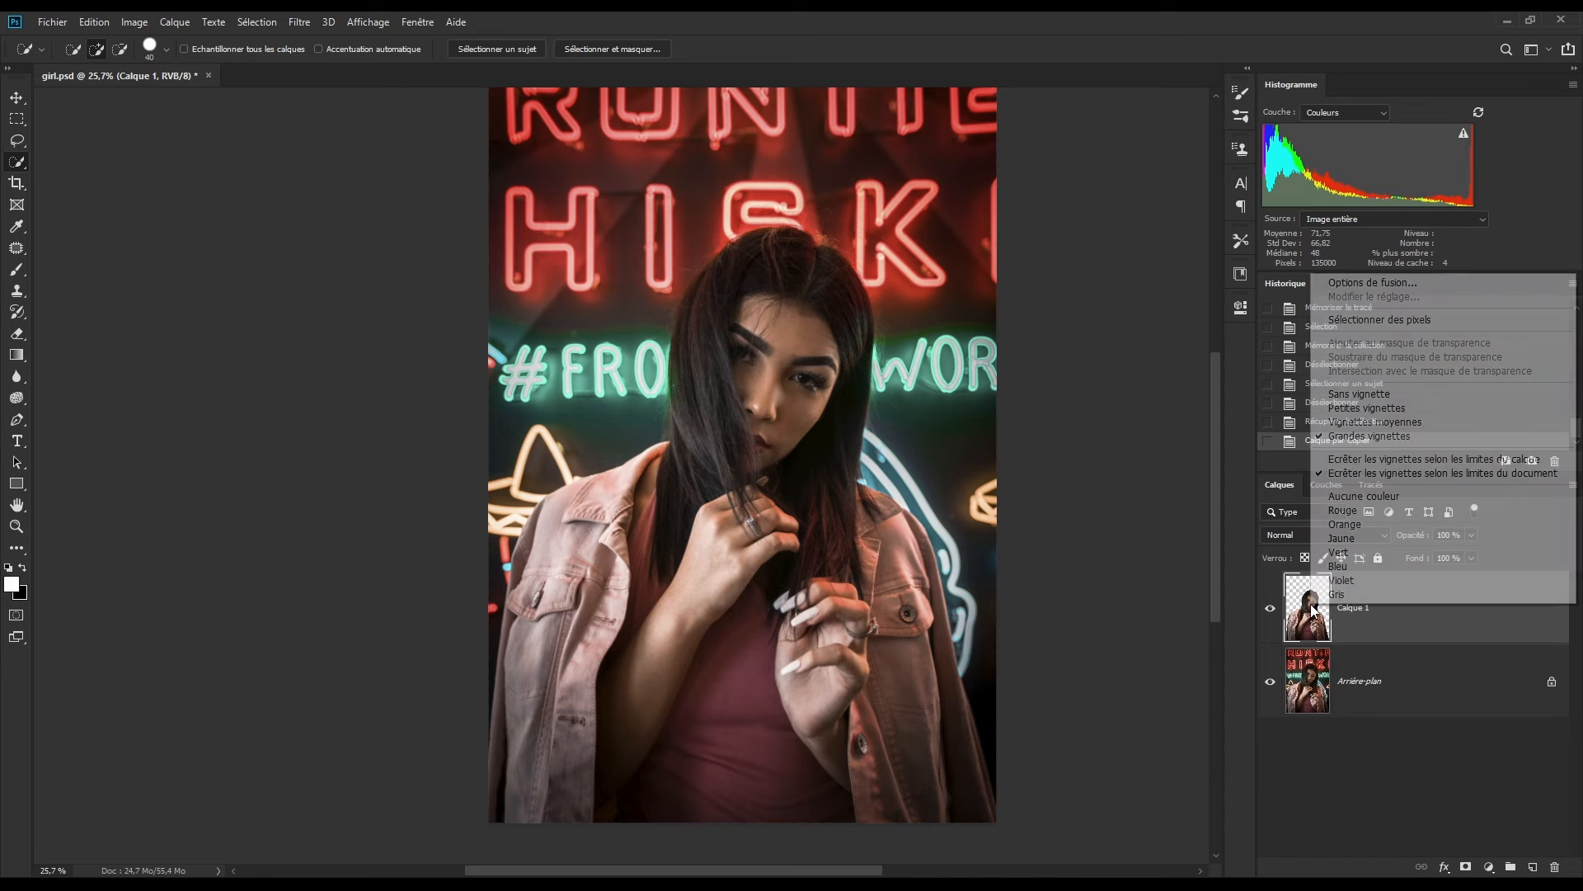
pyautogui.click(1394, 324)
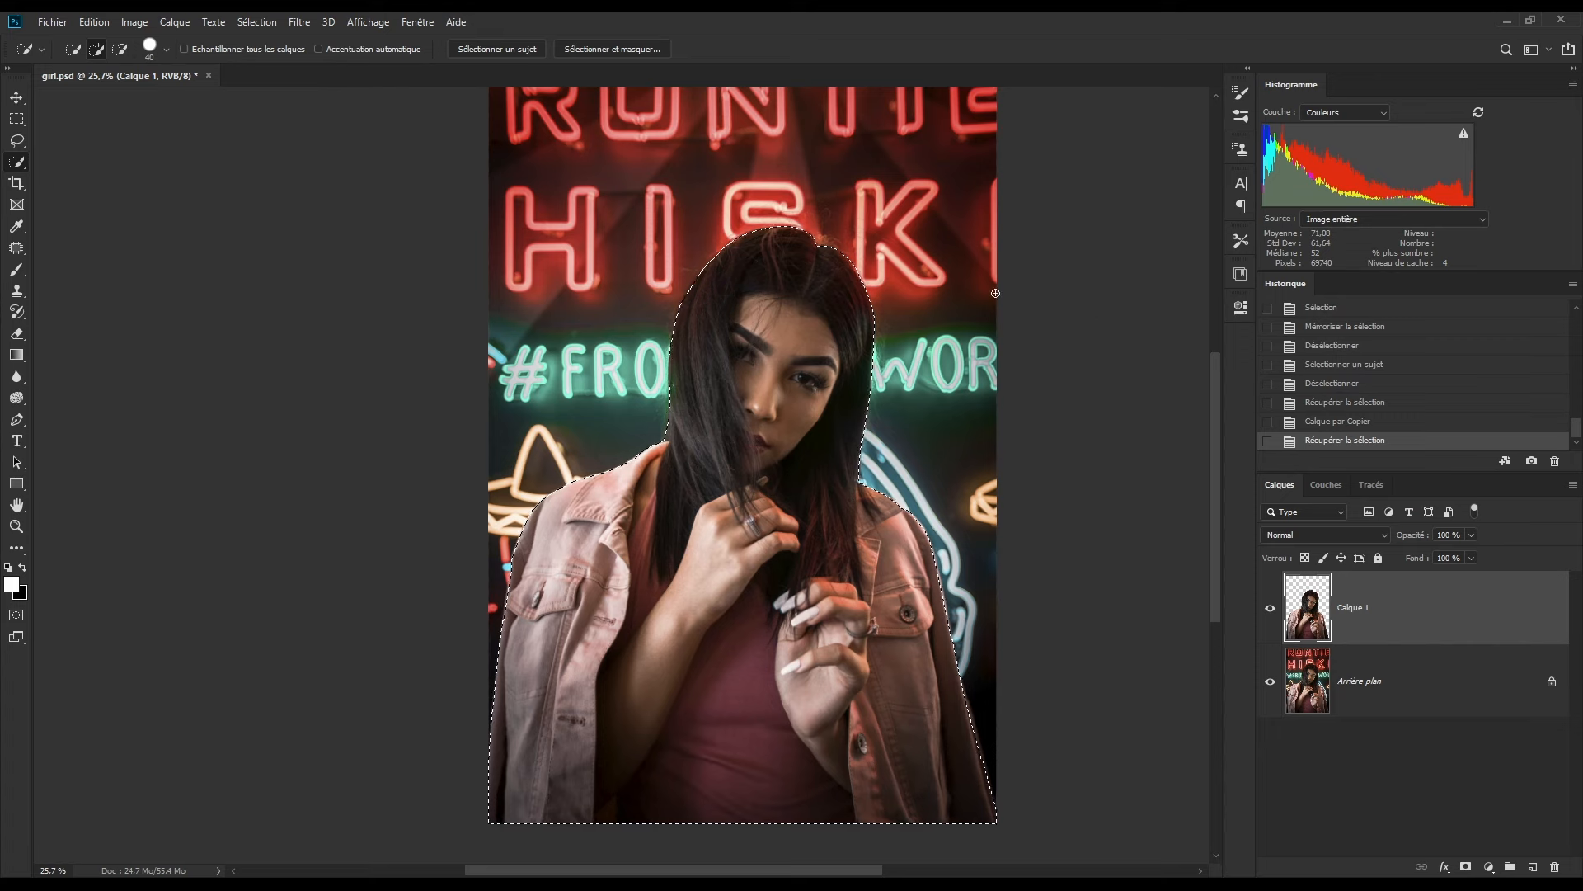
# Step: Expand the selection around the woman by 35 pixels
pyautogui.click(257, 21)
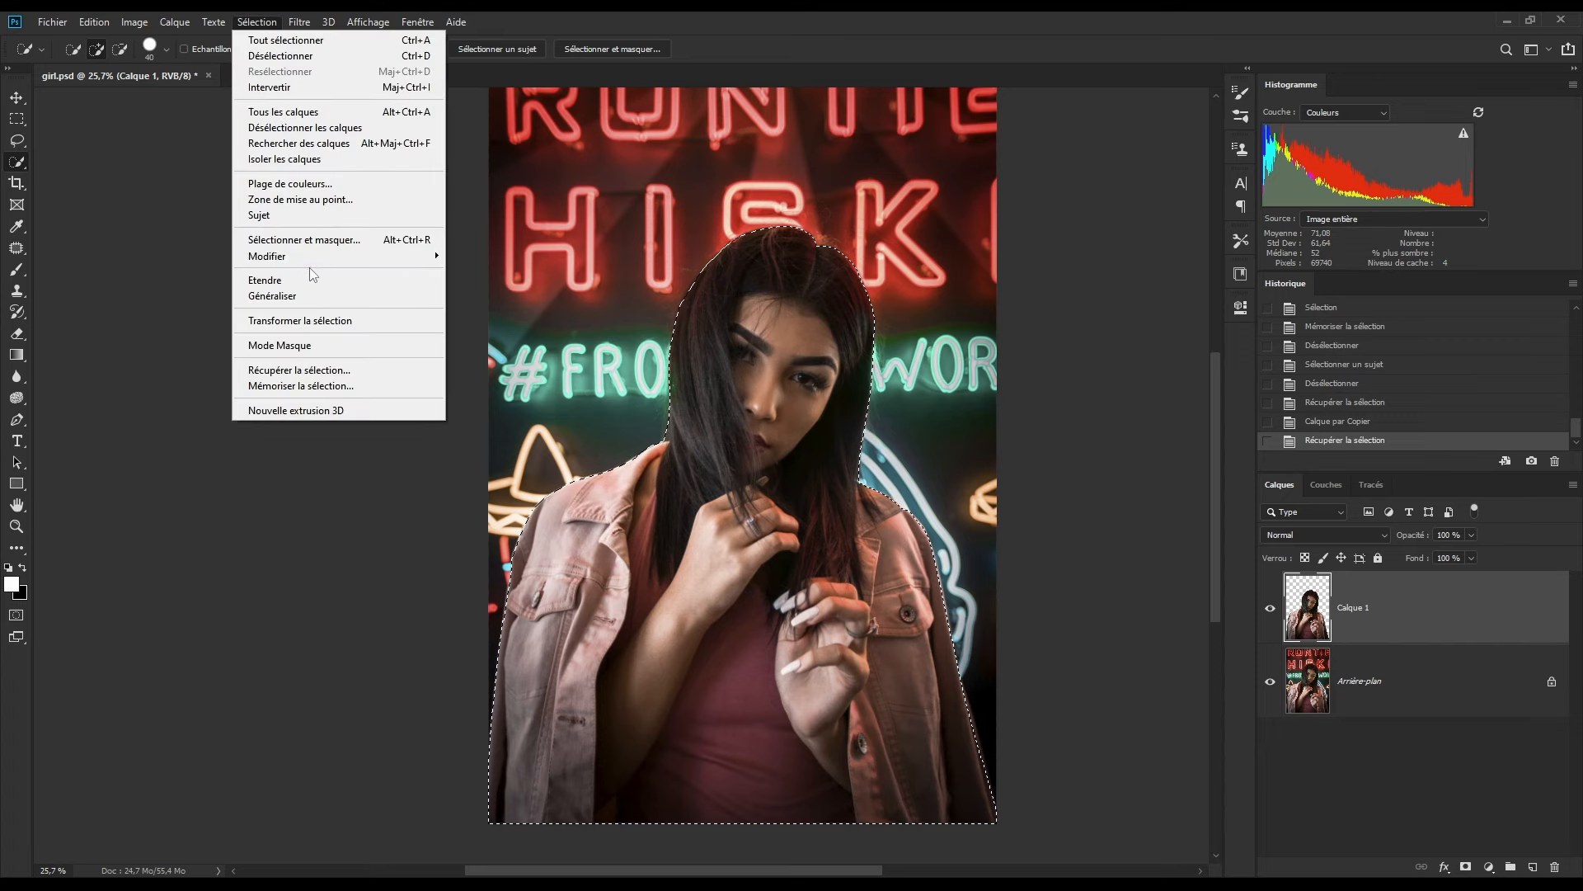
pyautogui.moveTo(375, 257)
pyautogui.click(489, 289)
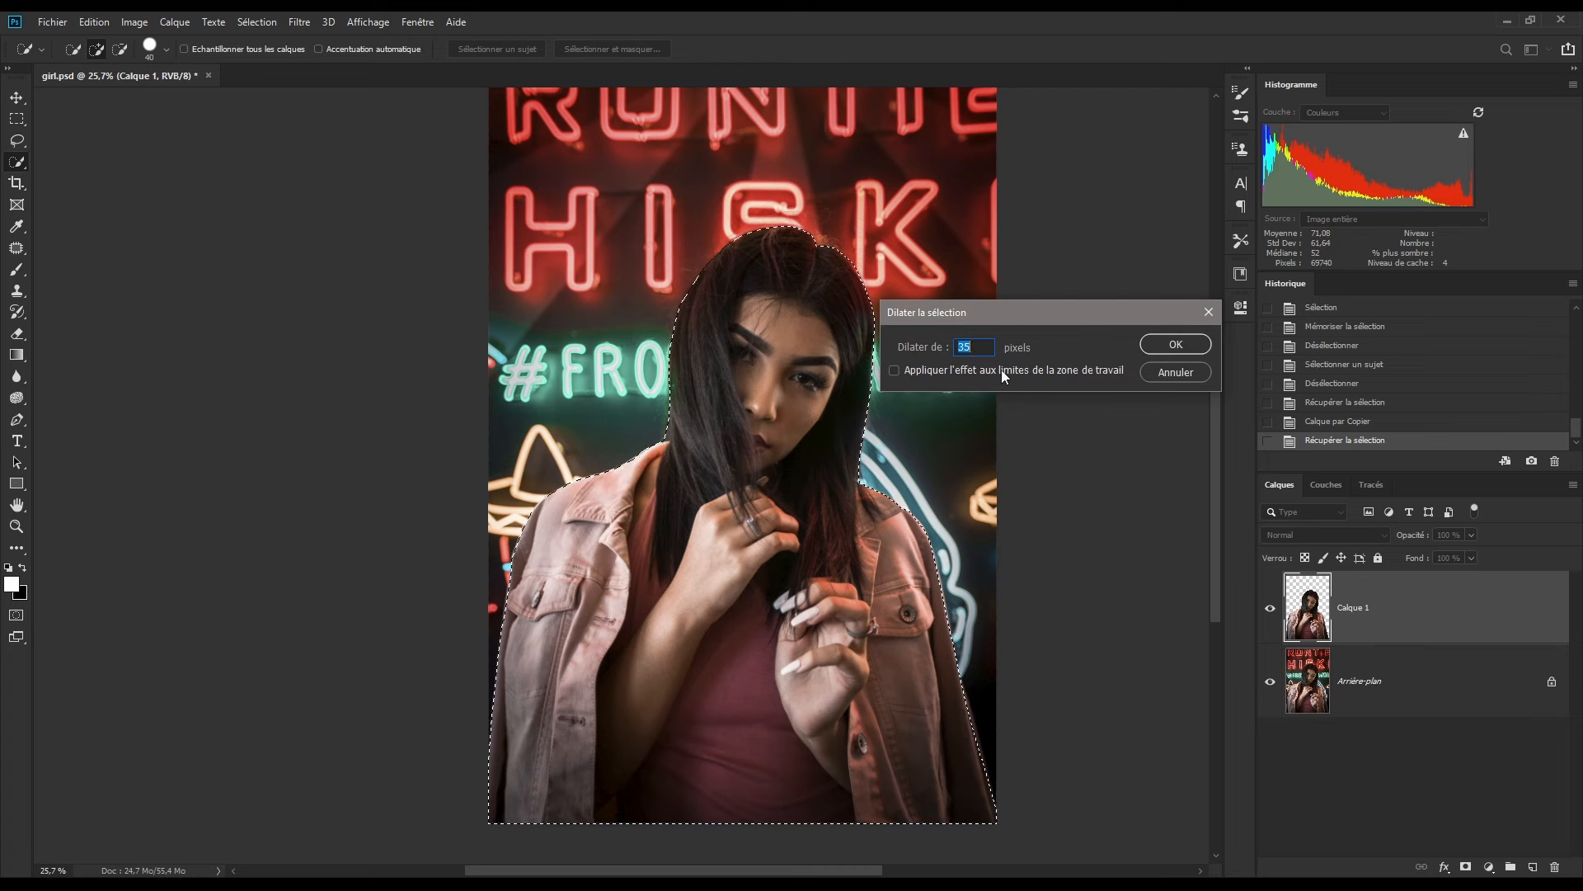
pyautogui.click(1184, 351)
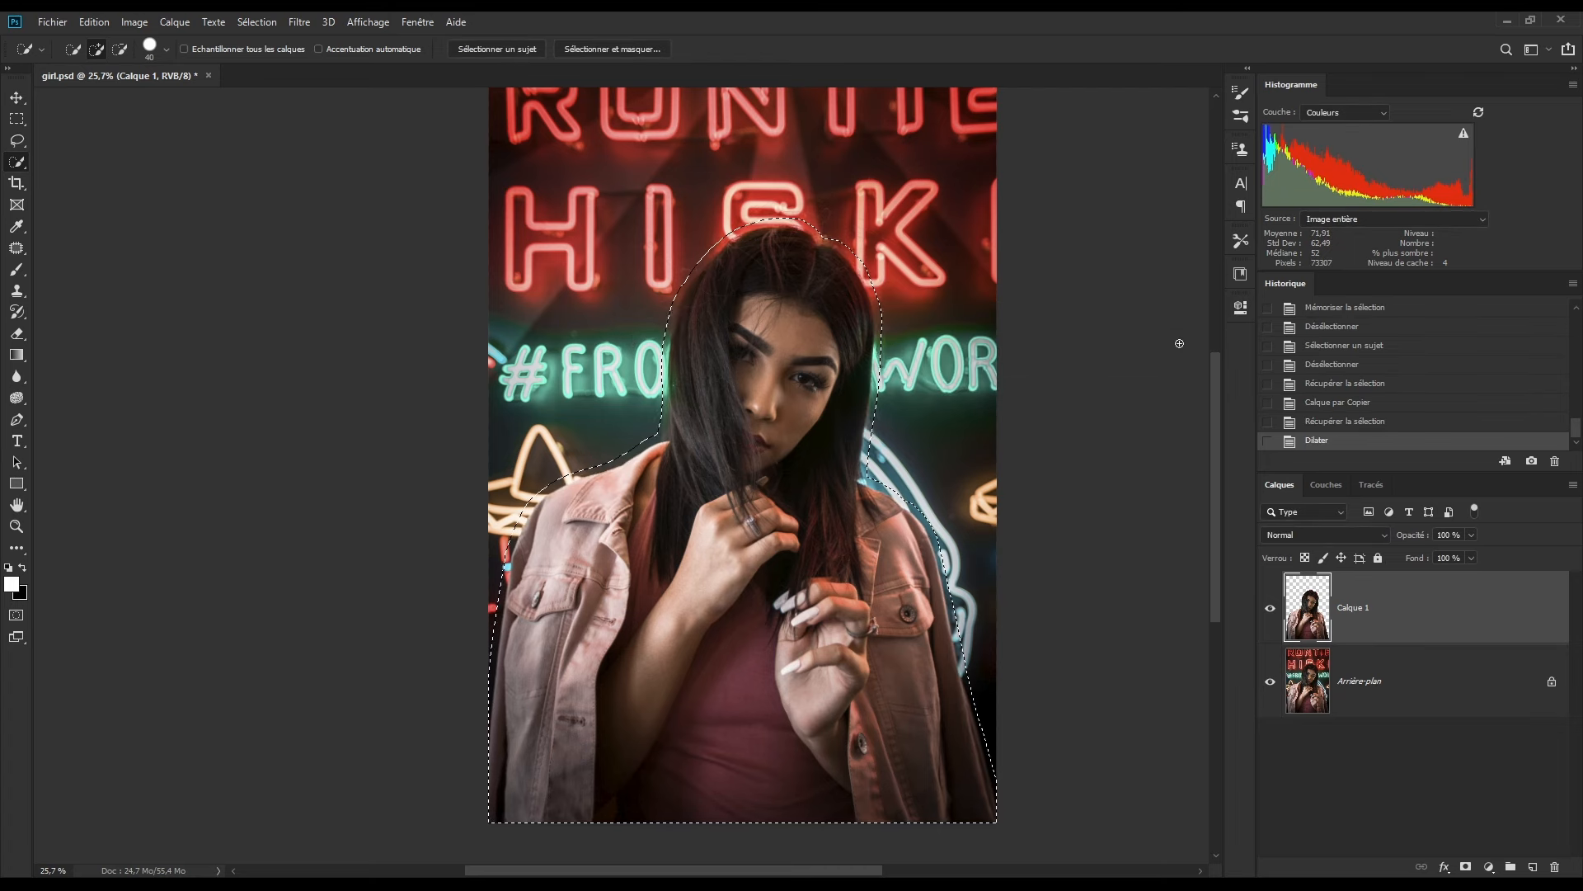
# Step: Fill the selected area of the Arrière-plan layer using Contenu pris en compte with Adaptation des couleurs, and check the fill beneath Calque 1
pyautogui.click(1377, 678)
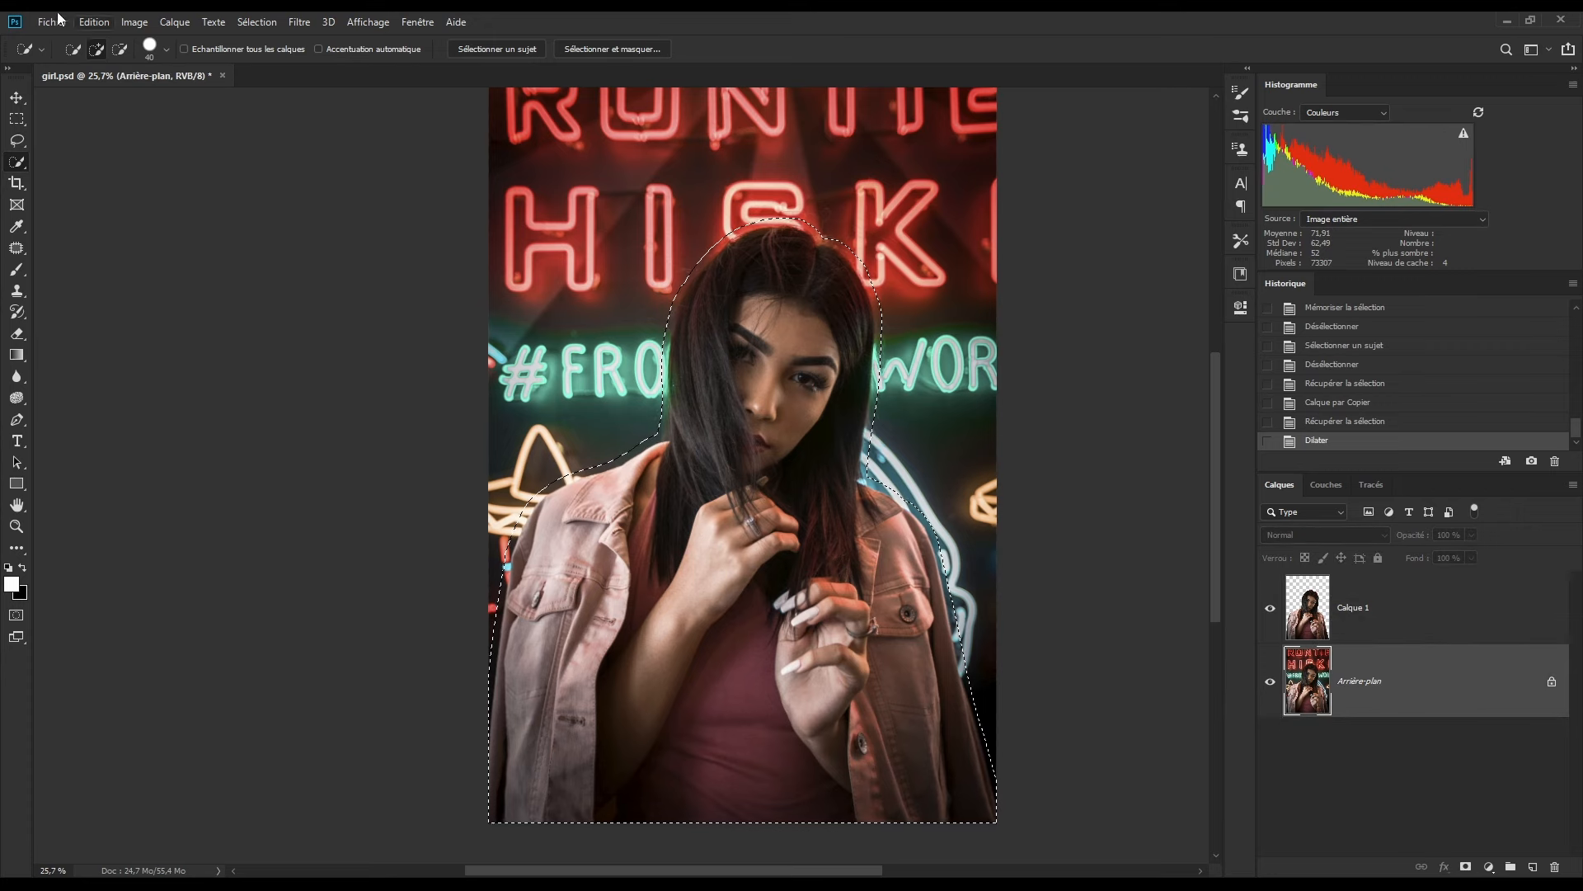
pyautogui.click(94, 21)
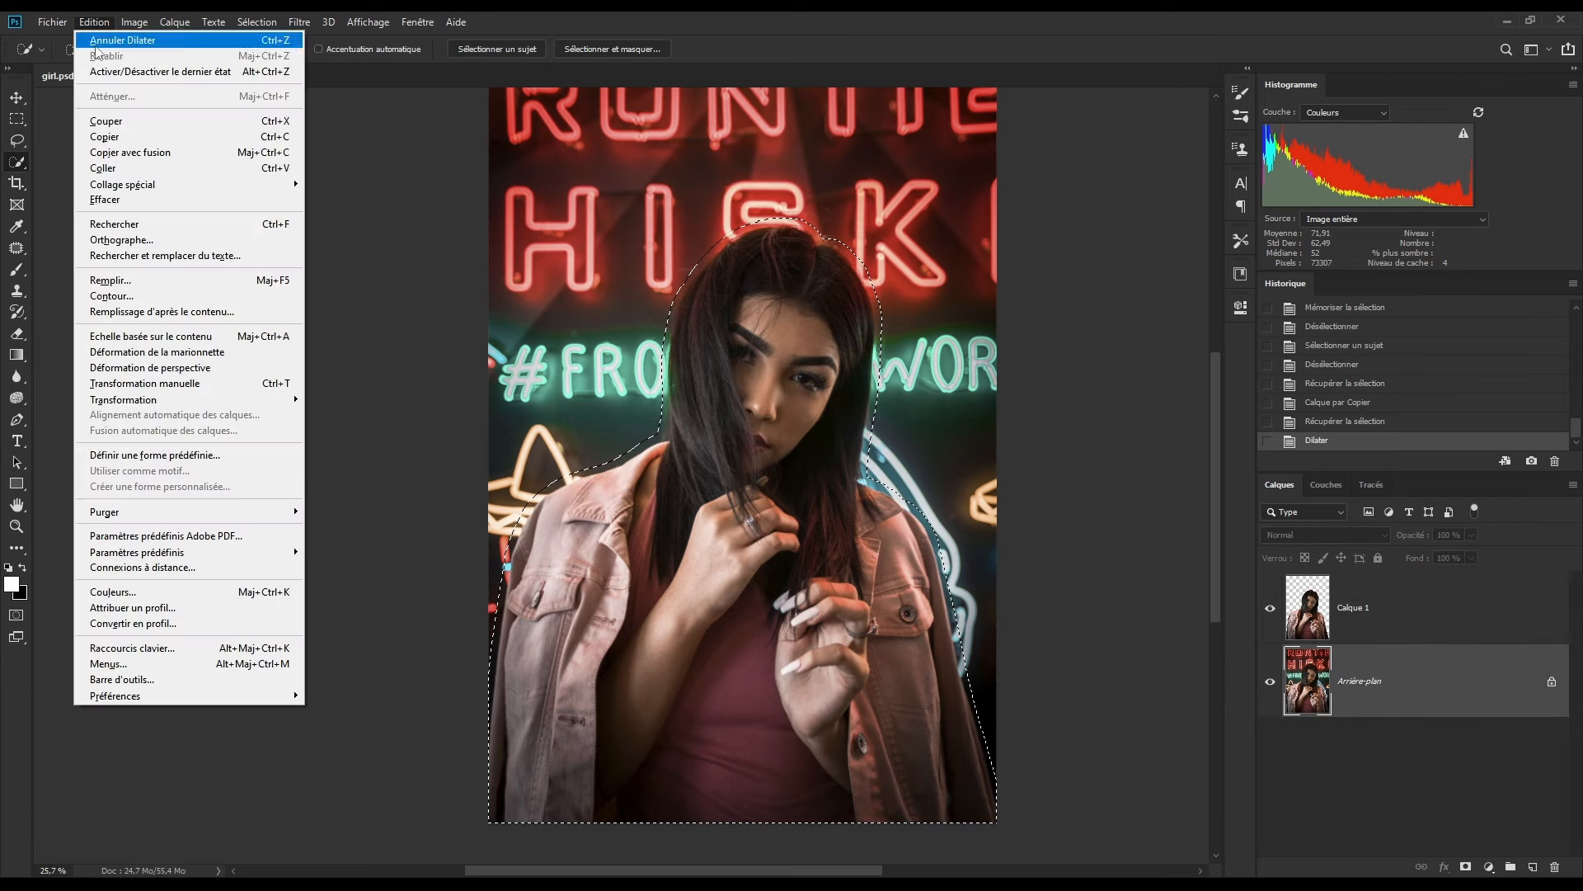
pyautogui.click(139, 279)
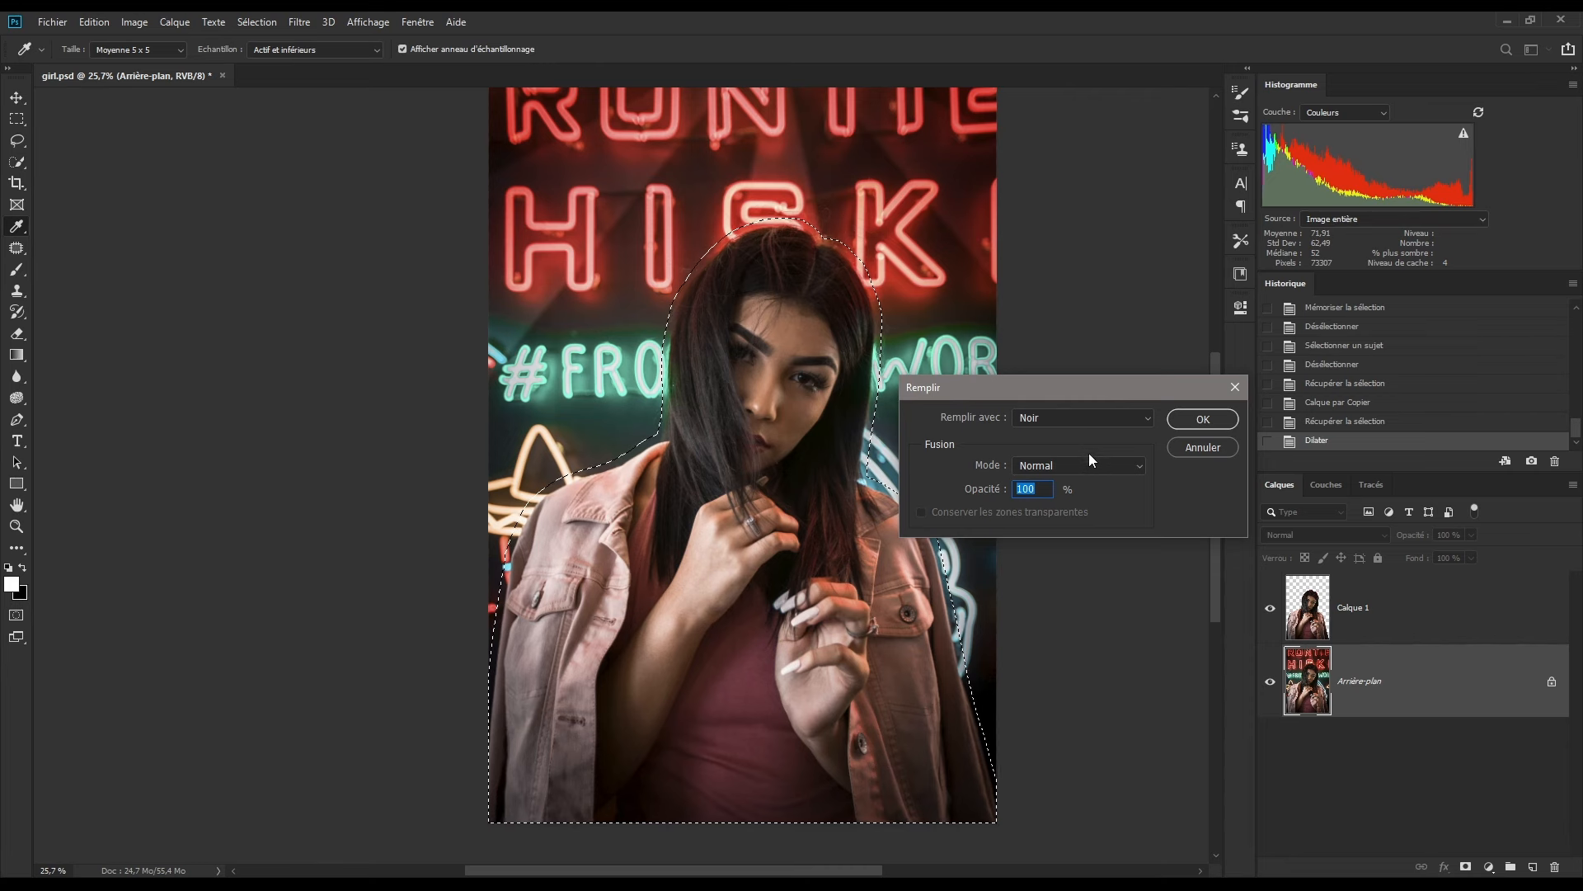
pyautogui.click(1083, 418)
pyautogui.click(1089, 493)
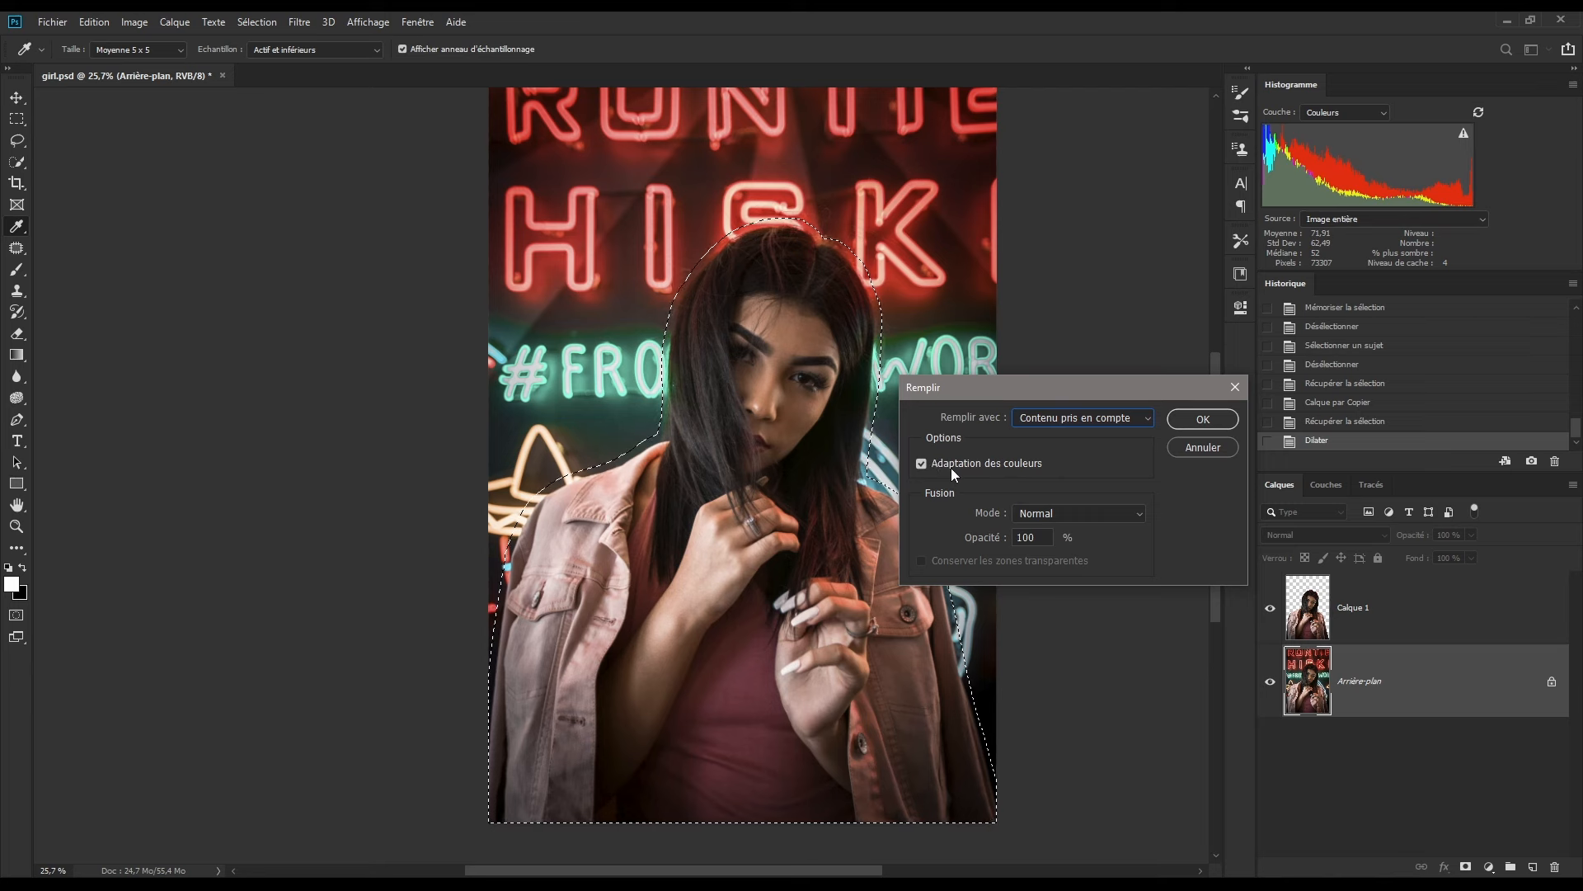
pyautogui.click(1203, 420)
pyautogui.press('w')
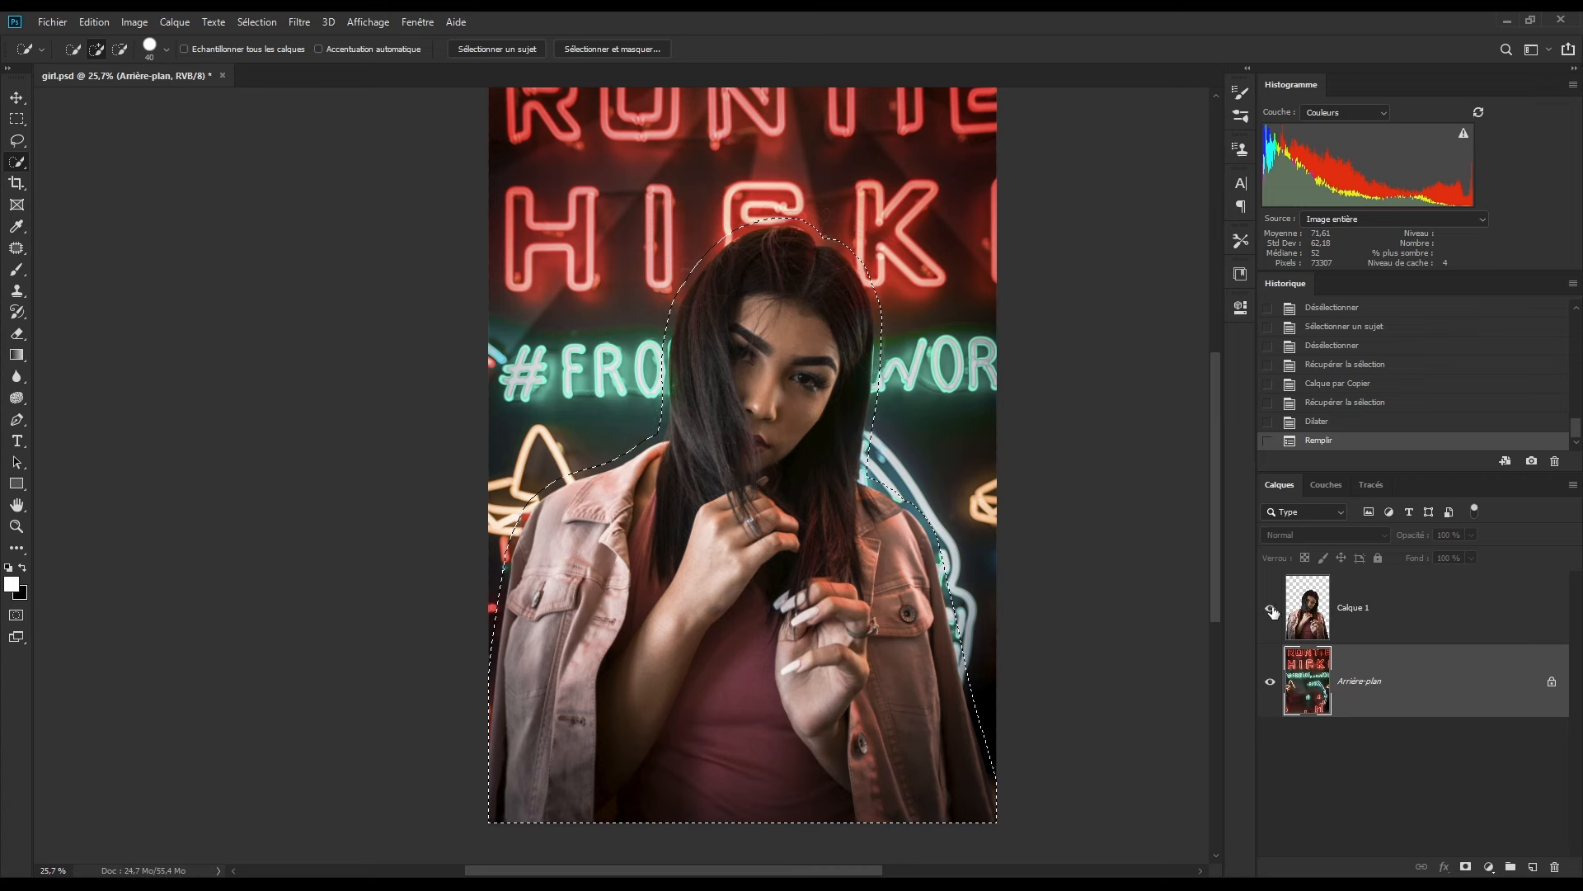
pyautogui.click(1270, 608)
pyautogui.click(1271, 609)
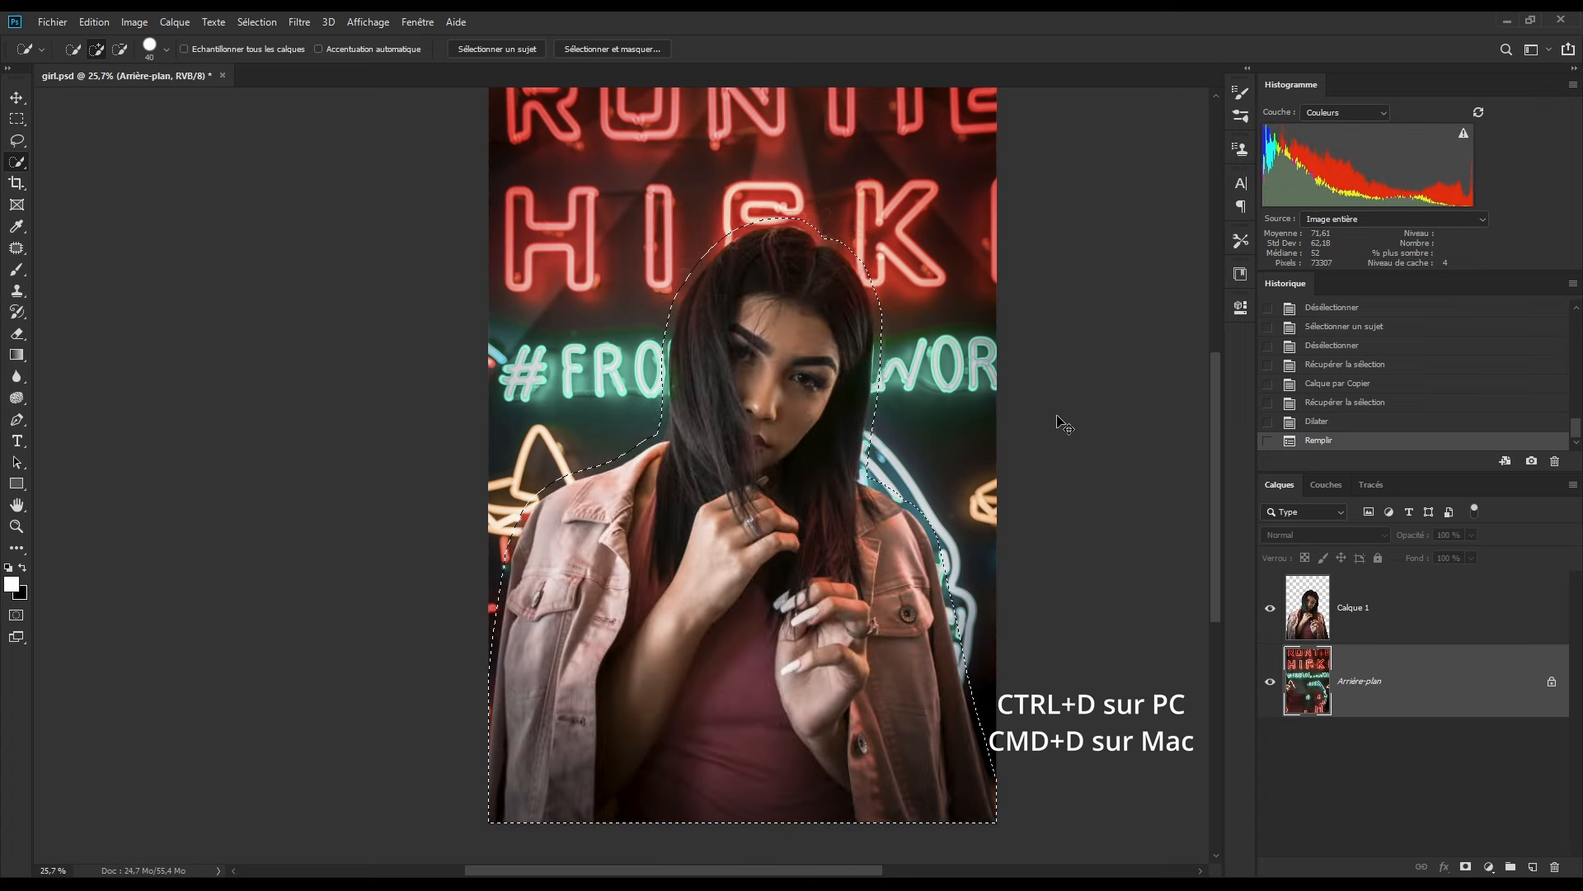
# Step: Deselect and apply a Tilt-Shift blur to the background layer, centred below the image, with a blur stronger than 15 px
pyautogui.hotkey('ctrl', 'd')
pyautogui.click(299, 22)
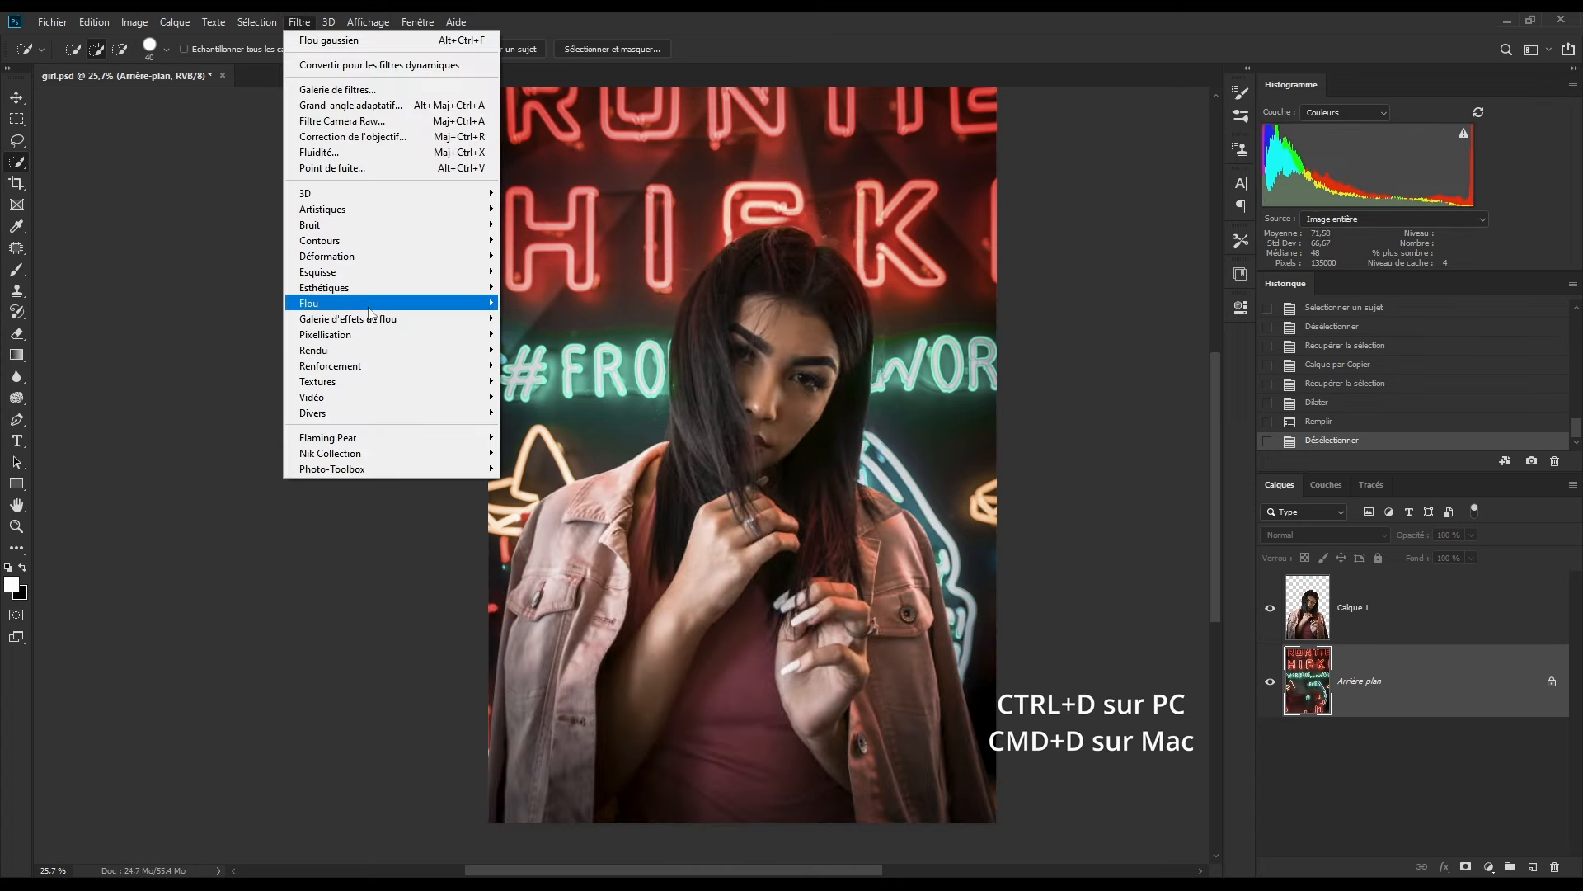
pyautogui.moveTo(379, 327)
pyautogui.click(560, 349)
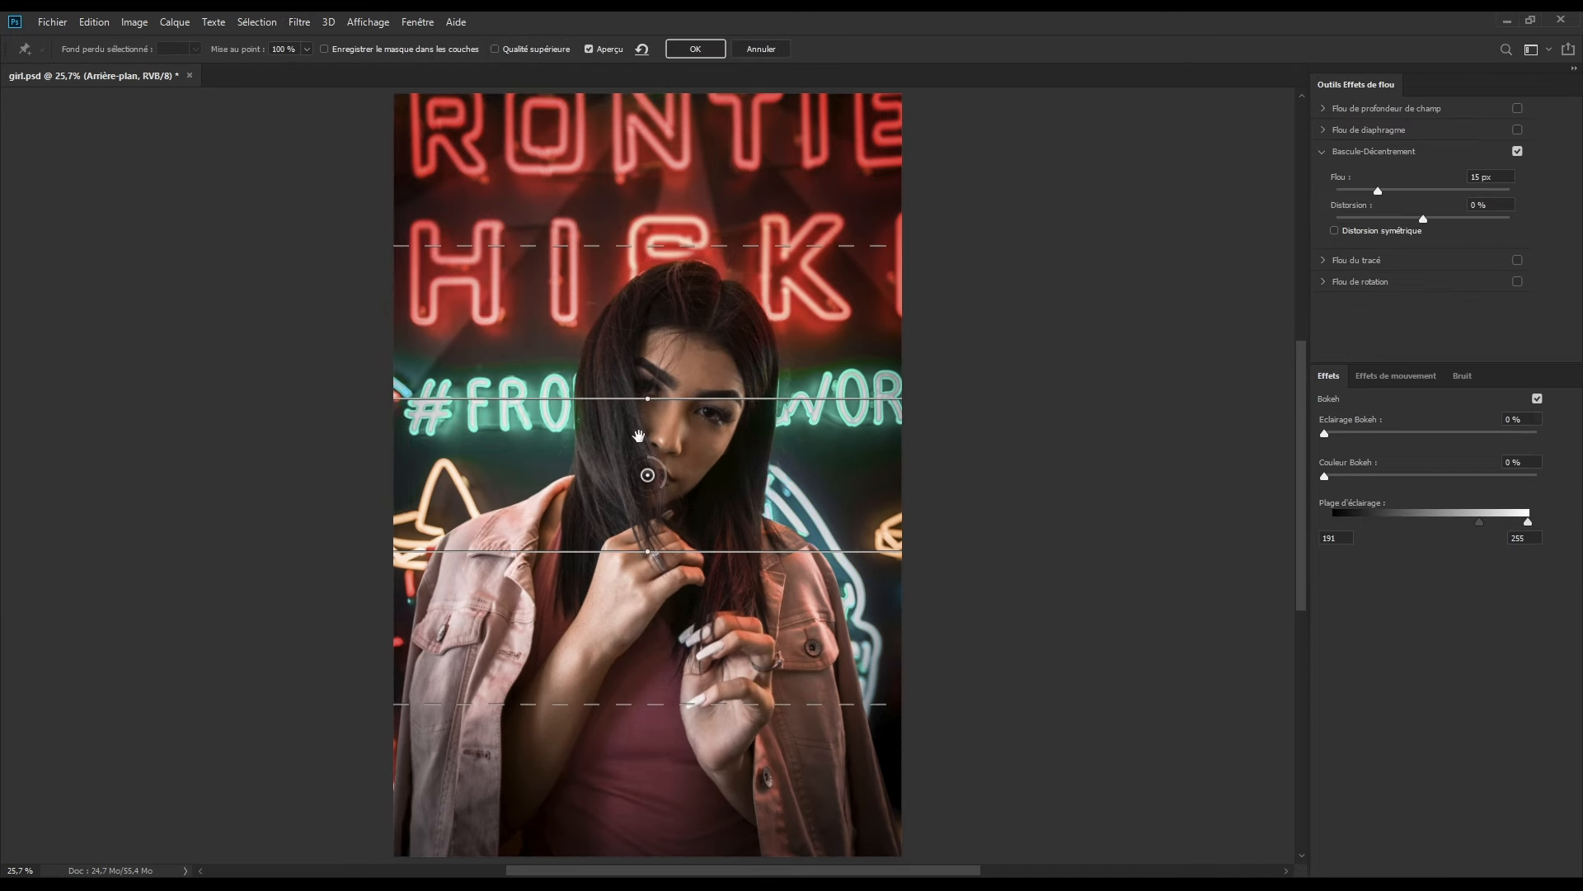
pyautogui.scroll(-3, 639, 436)
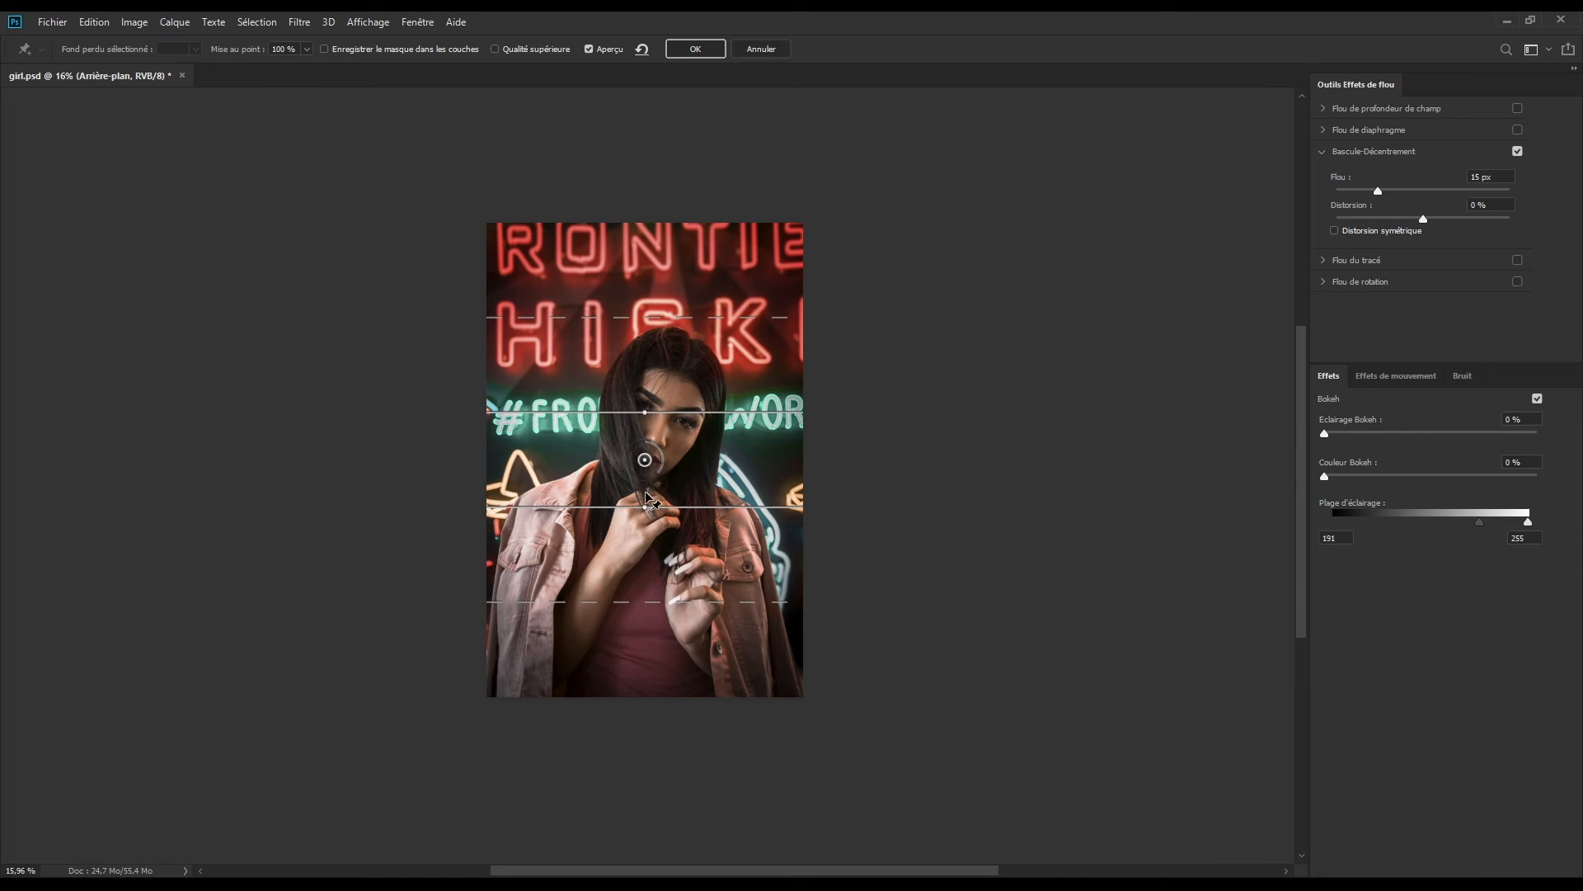
pyautogui.moveTo(647, 494); pyautogui.dragTo(644, 824)
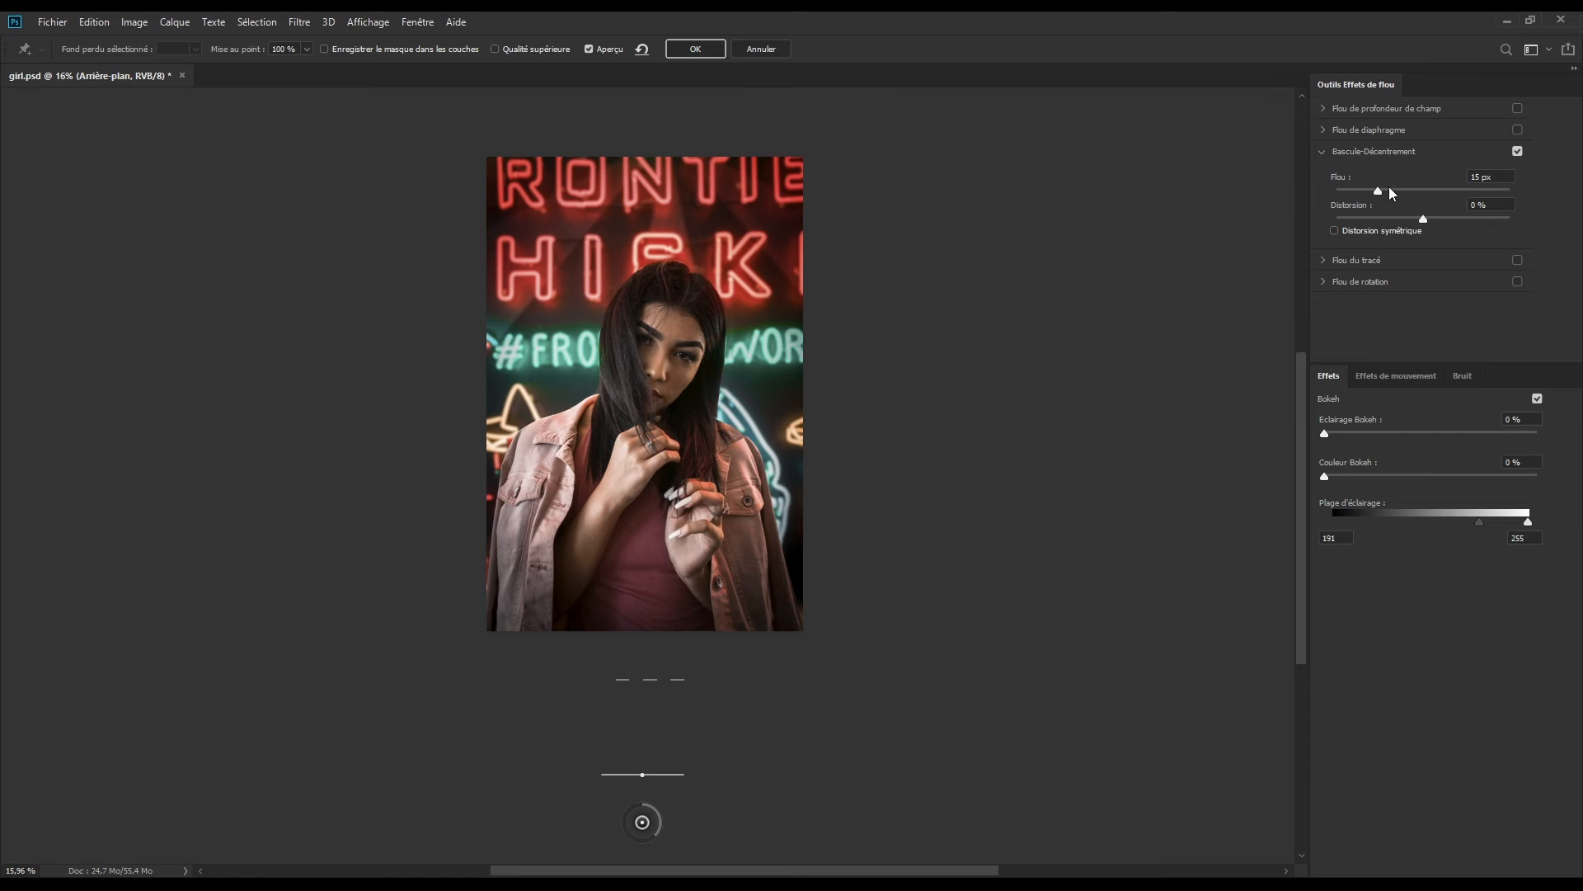
pyautogui.moveTo(1378, 192); pyautogui.dragTo(1418, 194)
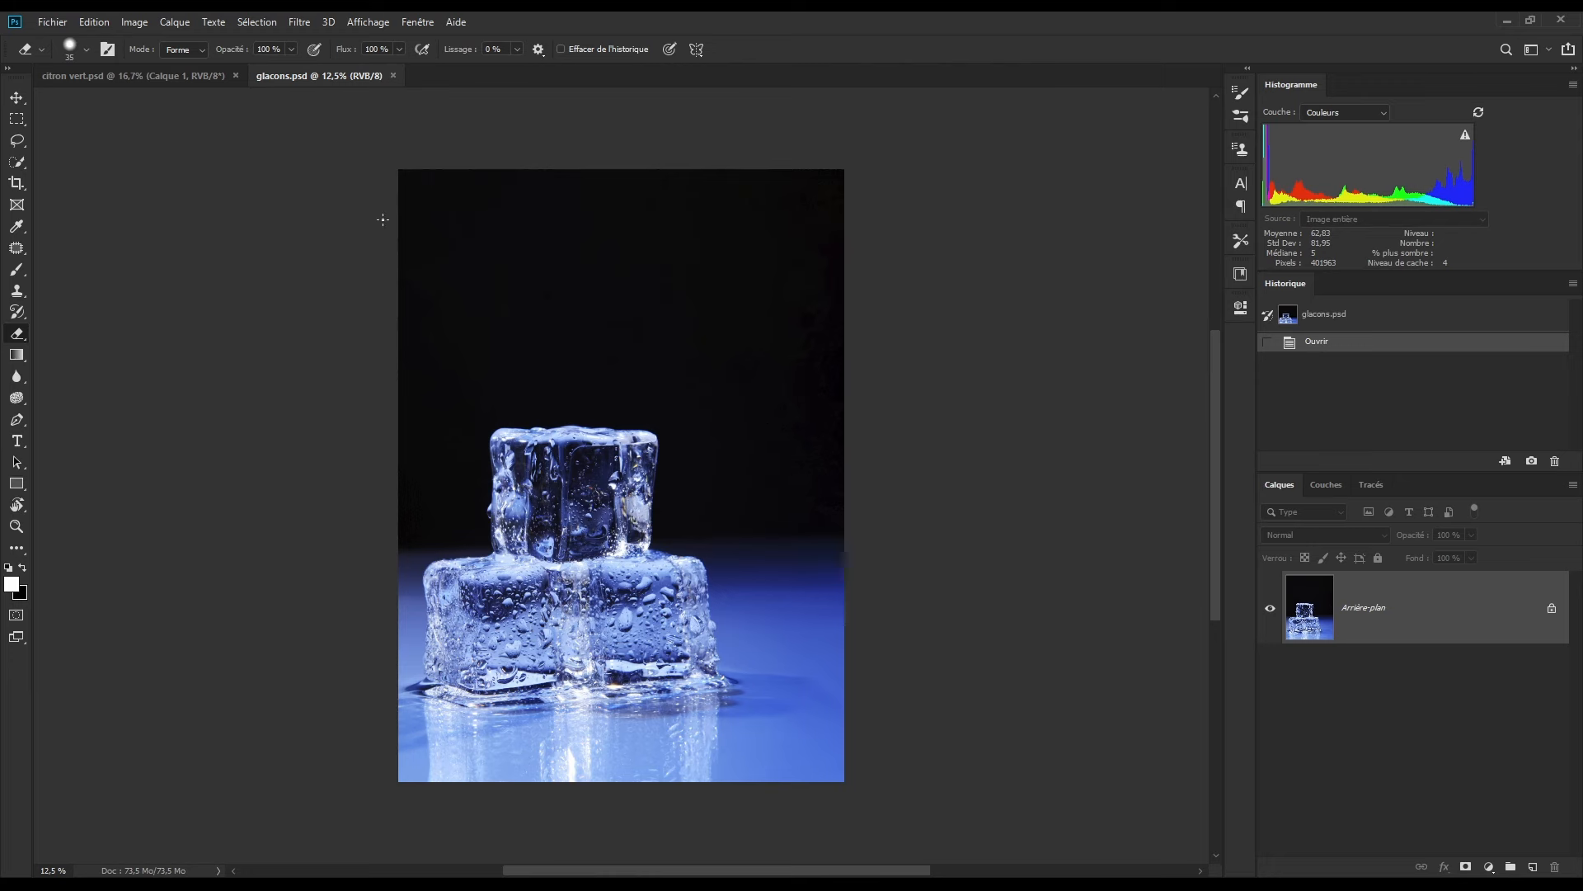
# Step: Copy the lime slice from citron vert.psd into glacons.psd as a new layer over the ice cubes
pyautogui.click(145, 74)
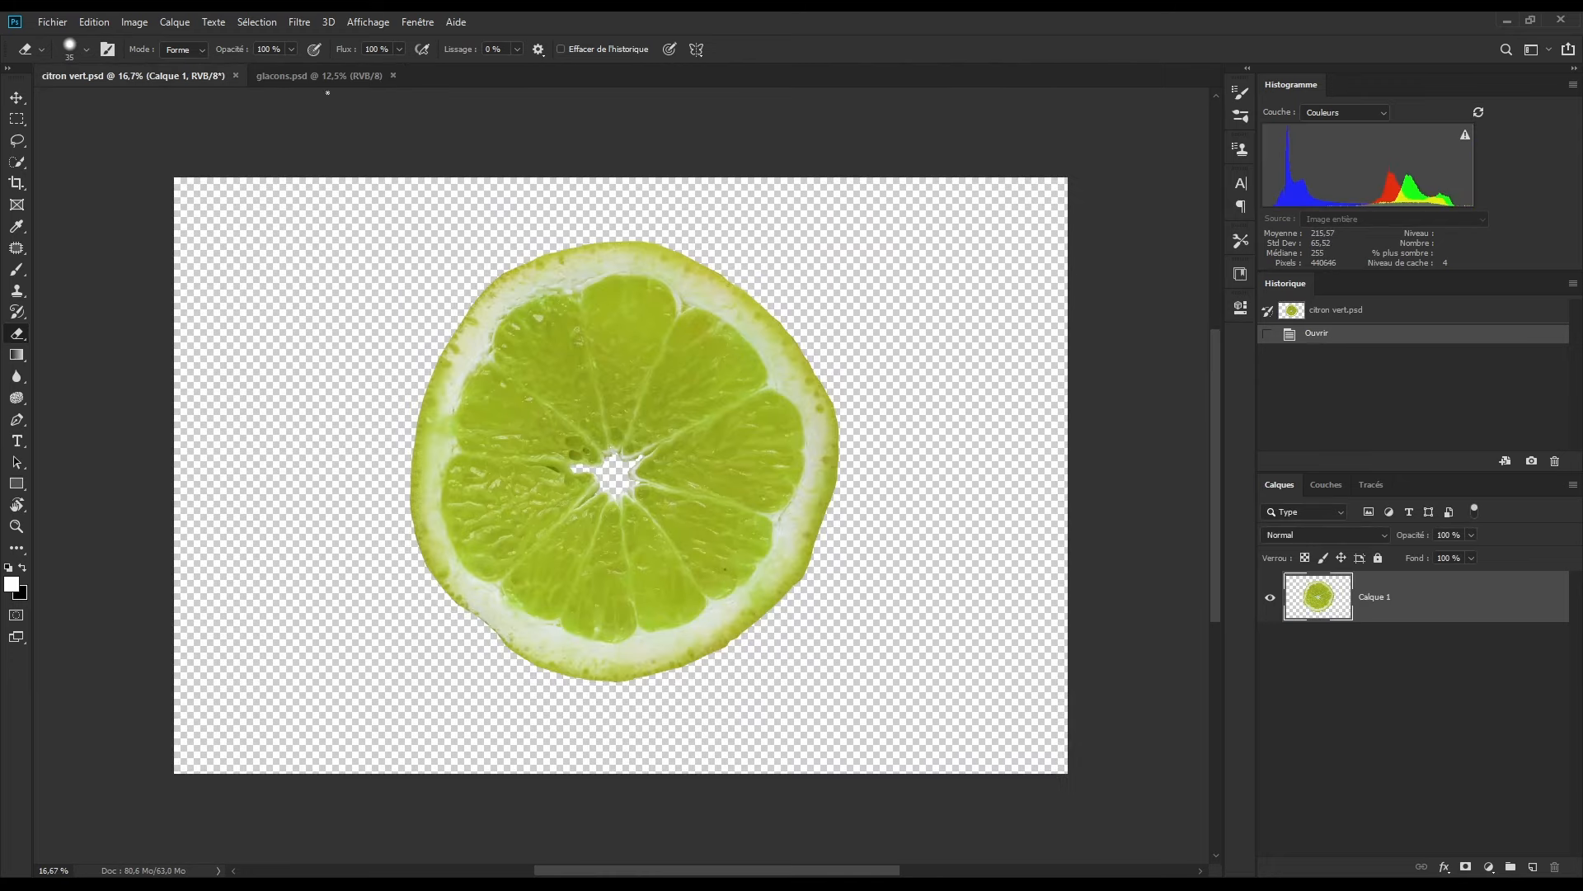
pyautogui.click(303, 75)
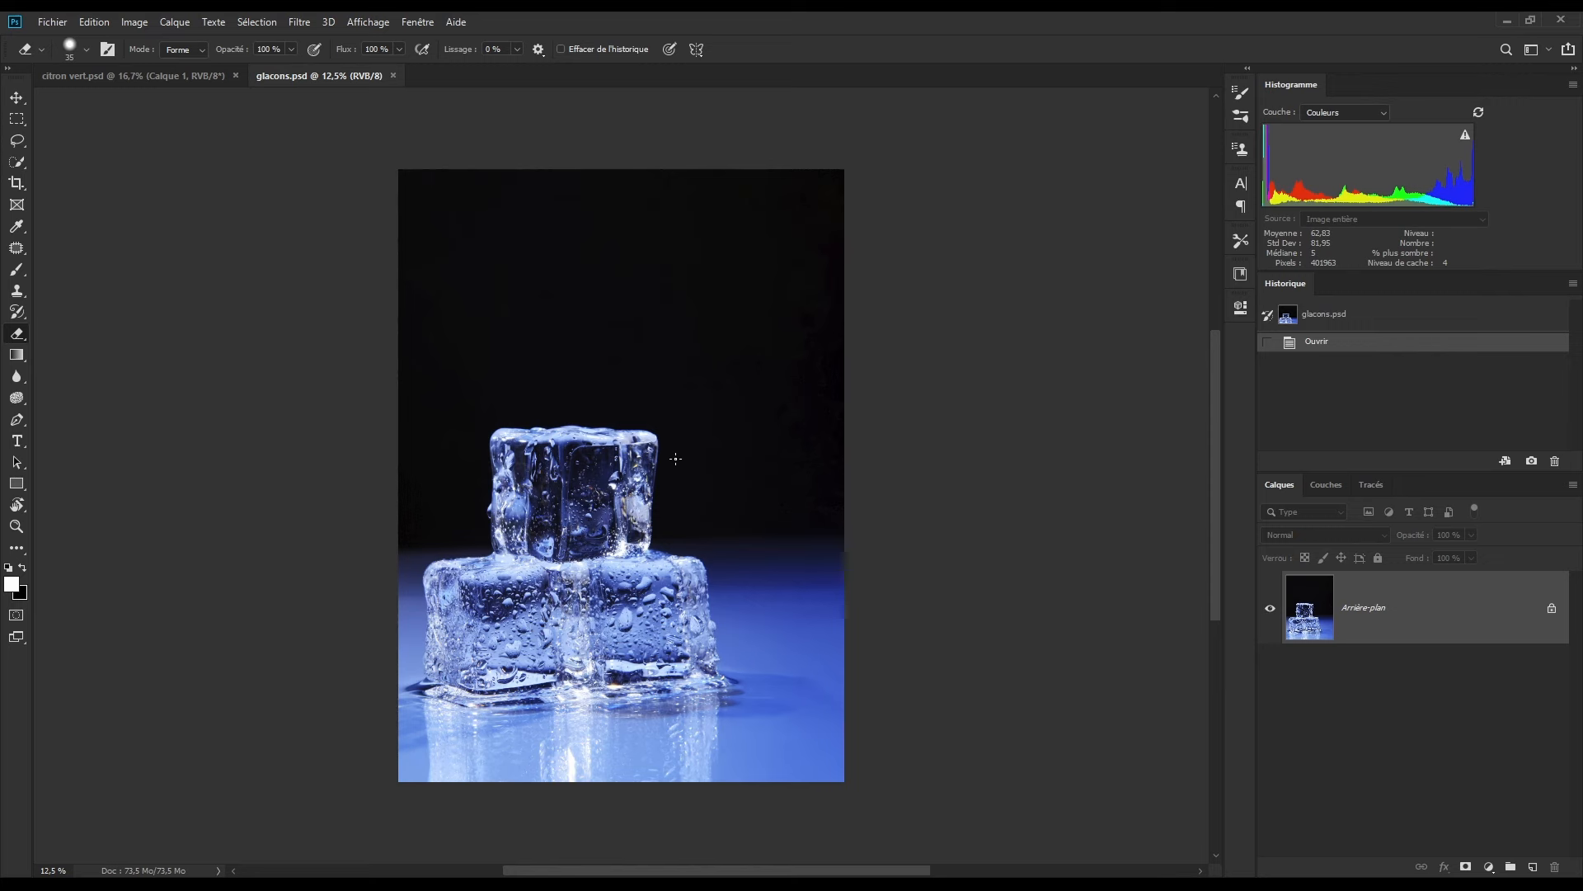
pyautogui.click(132, 75)
pyautogui.click(17, 97)
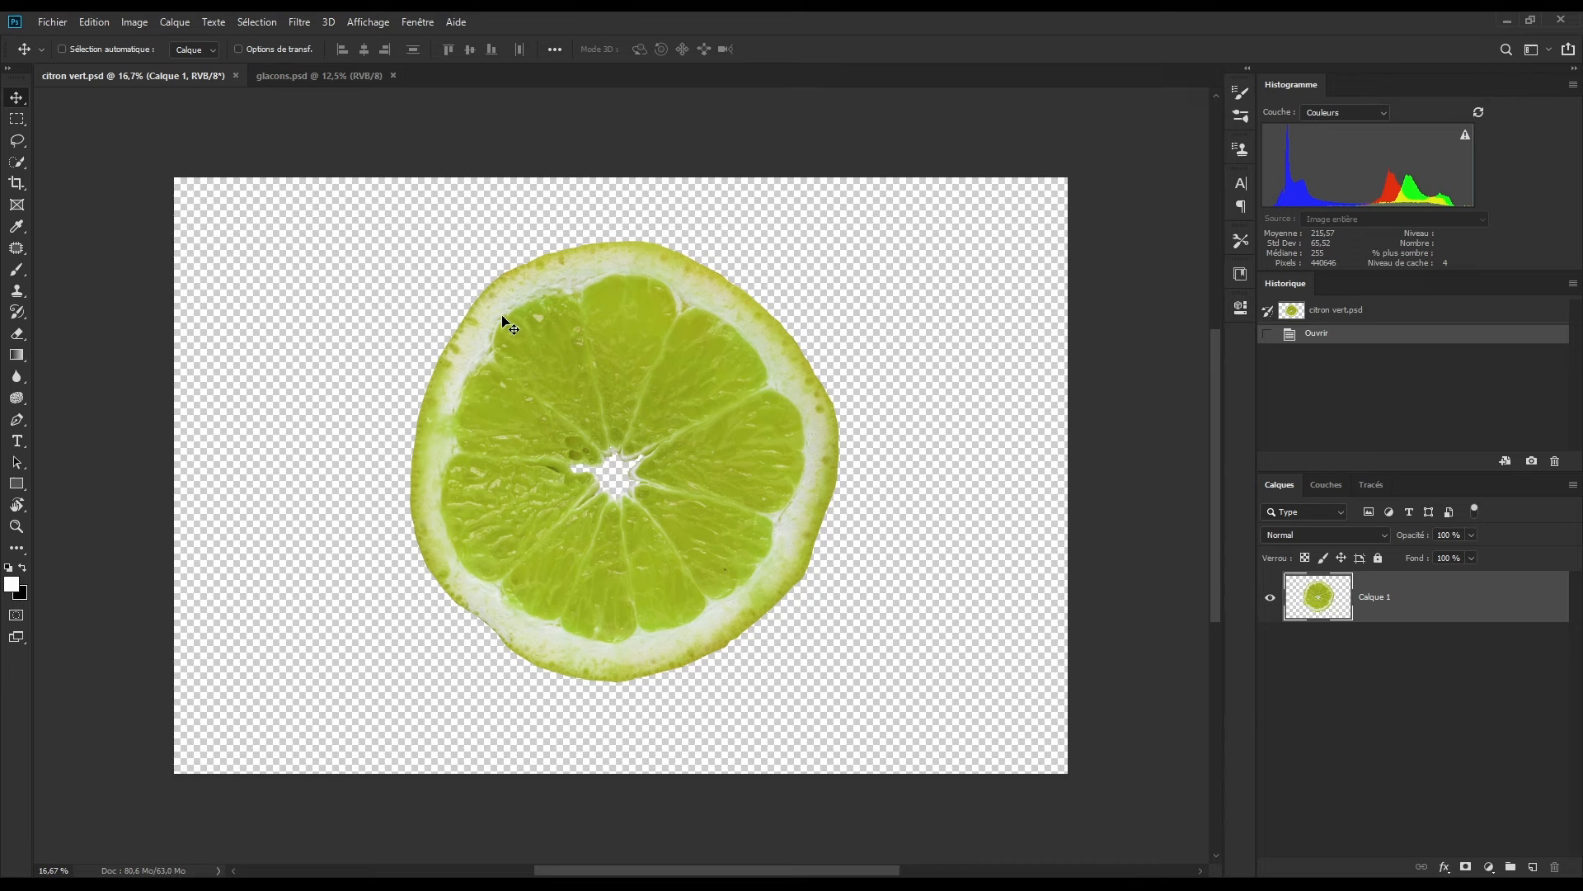
pyautogui.moveTo(505, 323); pyautogui.dragTo(629, 434)
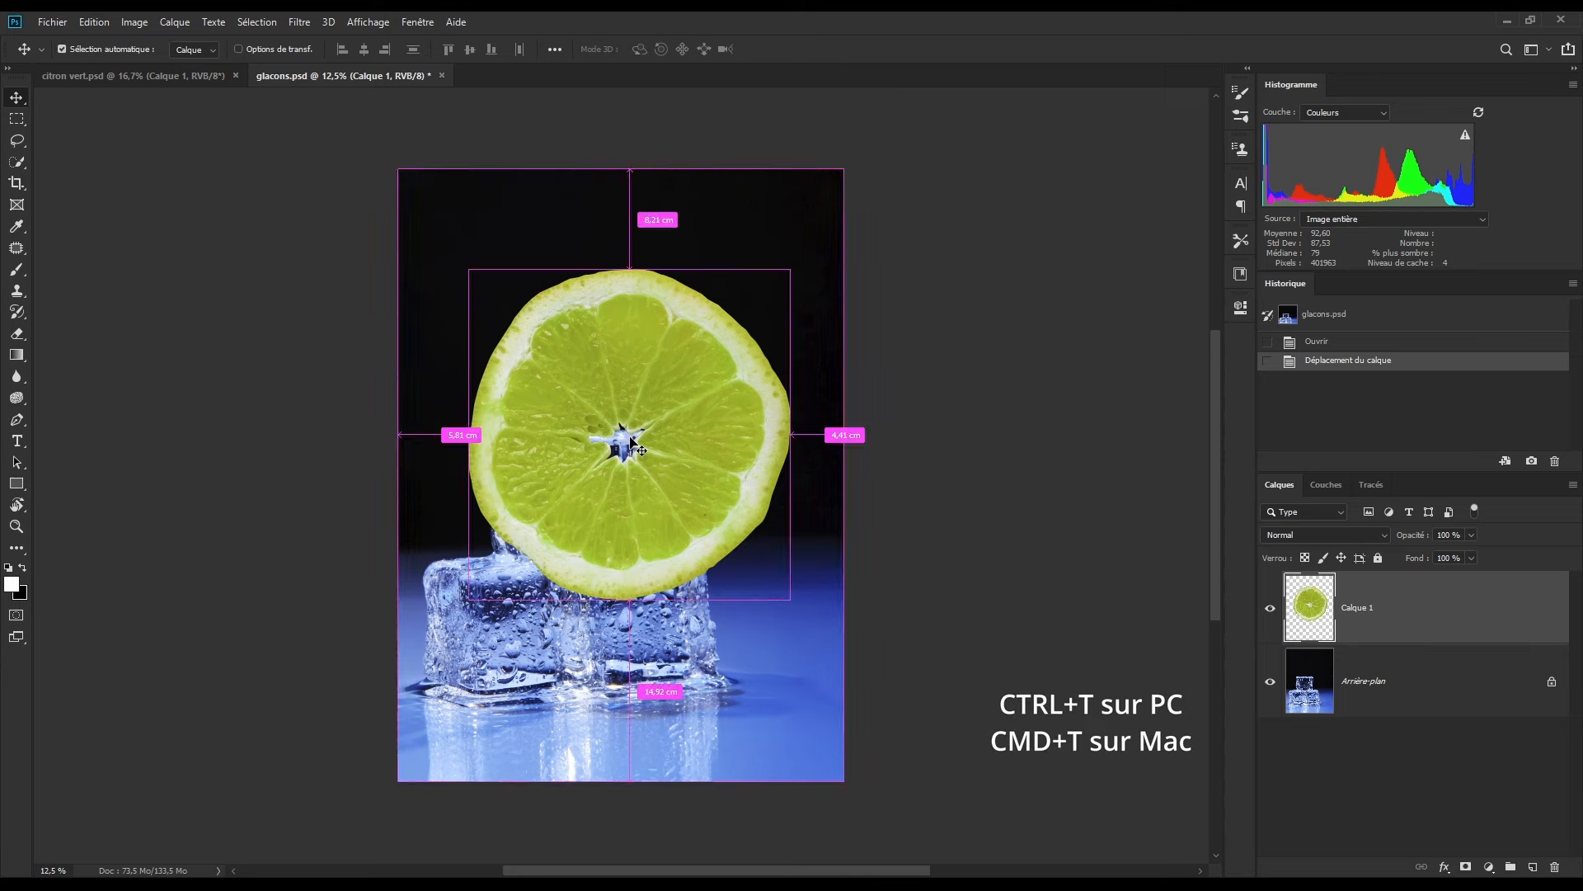
# Step: Scale the lime slice down with Free Transform so it sits over the top ice cube
pyautogui.hotkey('ctrl', 't')
pyautogui.moveTo(790, 268); pyautogui.dragTo(621, 414)
pyautogui.click(777, 49)
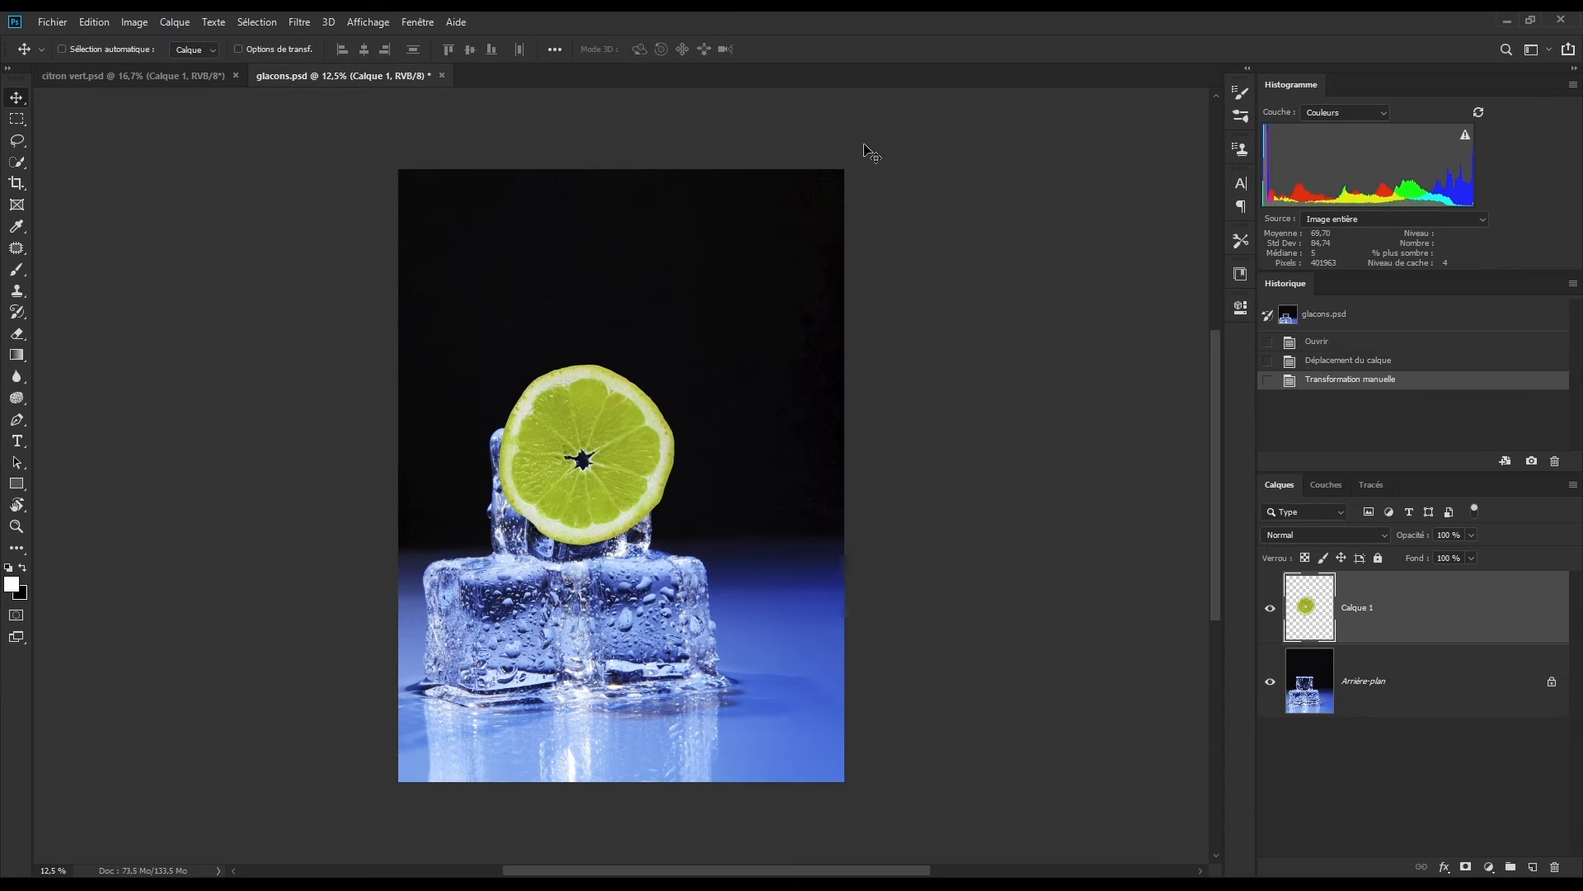
# Step: In Calque 1's blending options, split the underlying layer's highlight slider to 38 / 203 so the ice shows through the lime
pyautogui.hotkey('ctrl', '0')
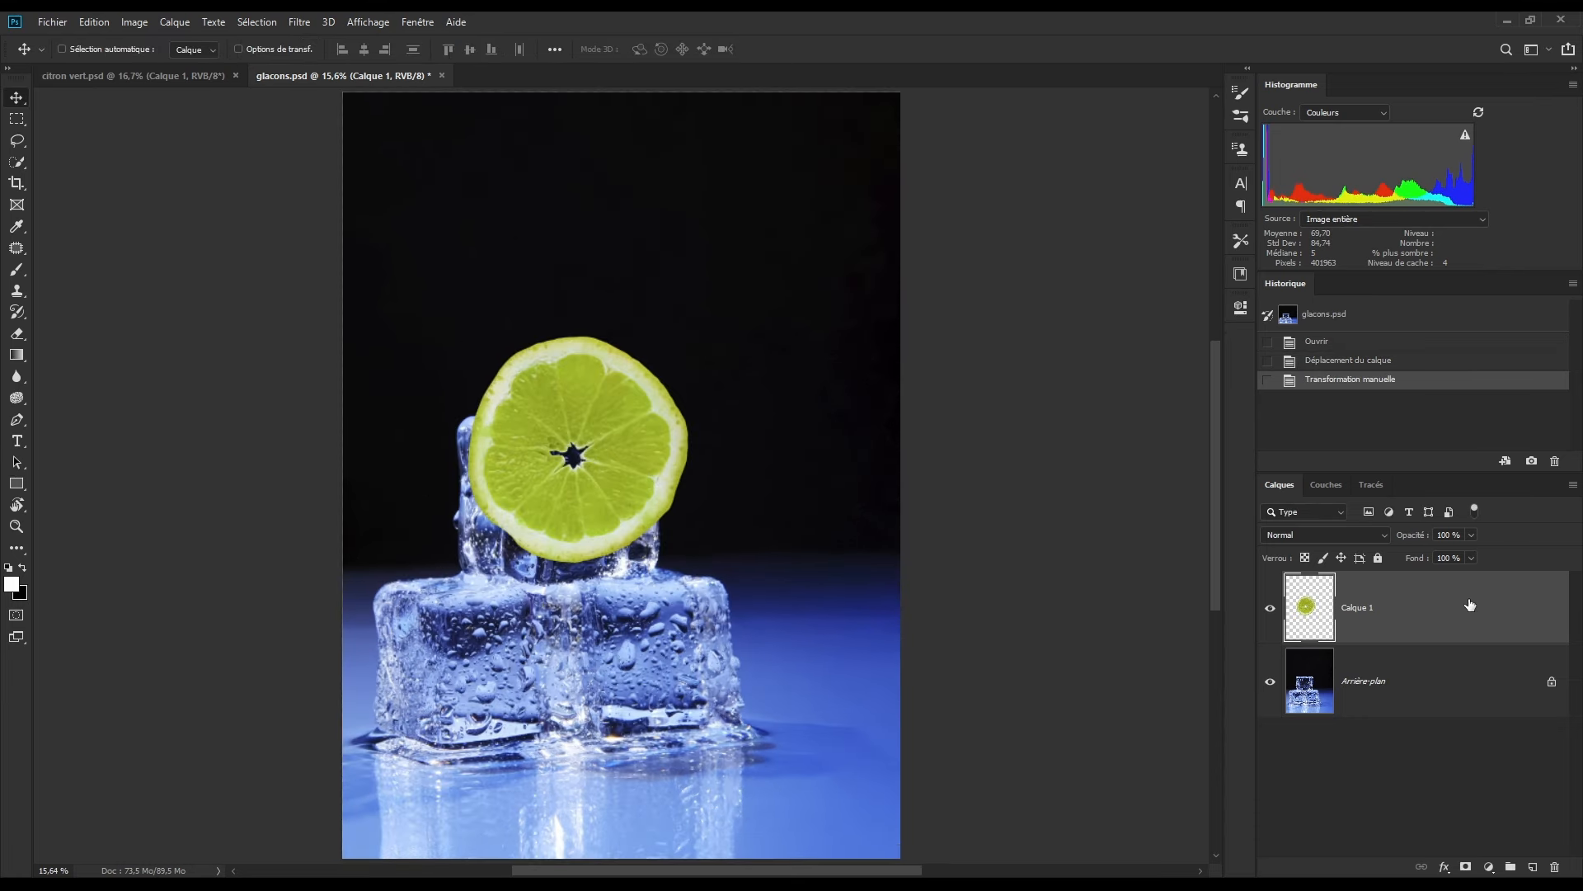
pyautogui.rightClick(1441, 596)
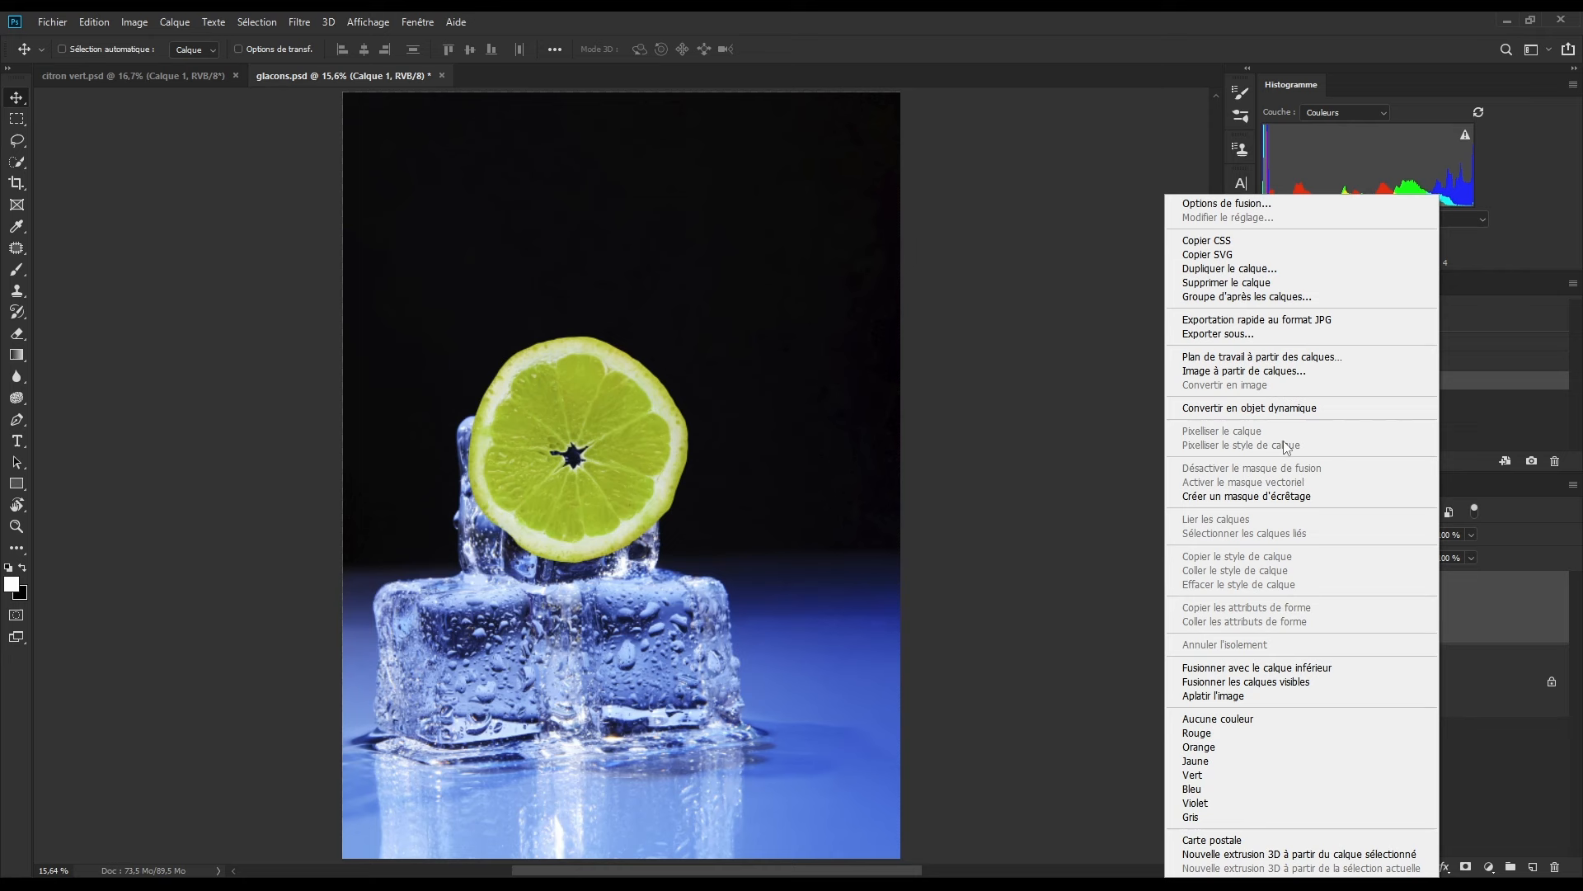
pyautogui.click(1254, 206)
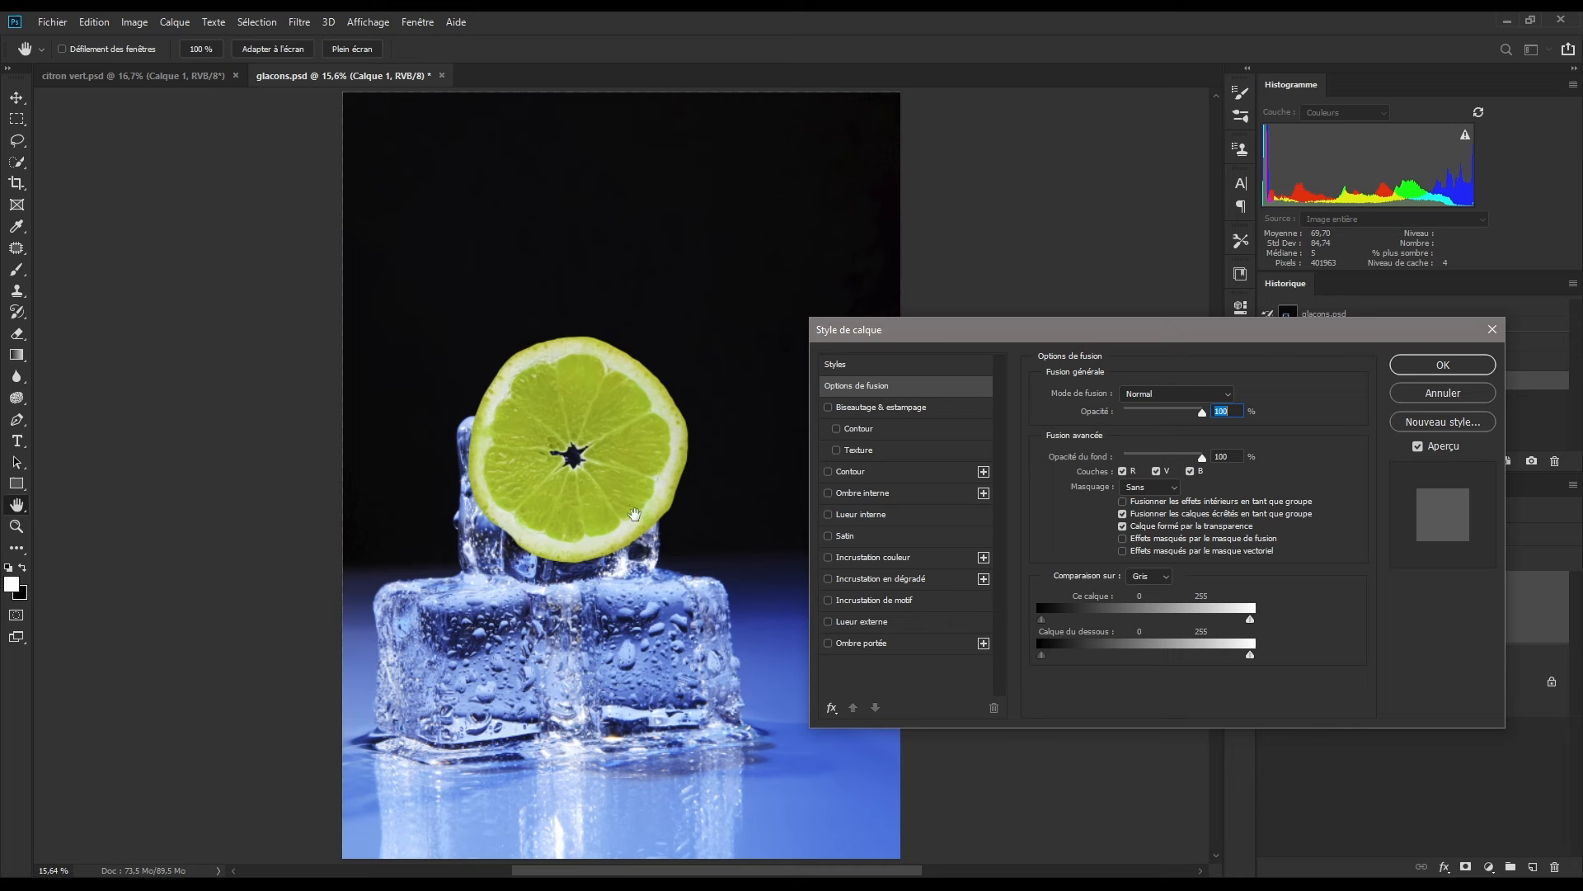
pyautogui.click(1153, 603)
pyautogui.press('alt')
pyautogui.moveTo(1247, 657); pyautogui.dragTo(1074, 659)
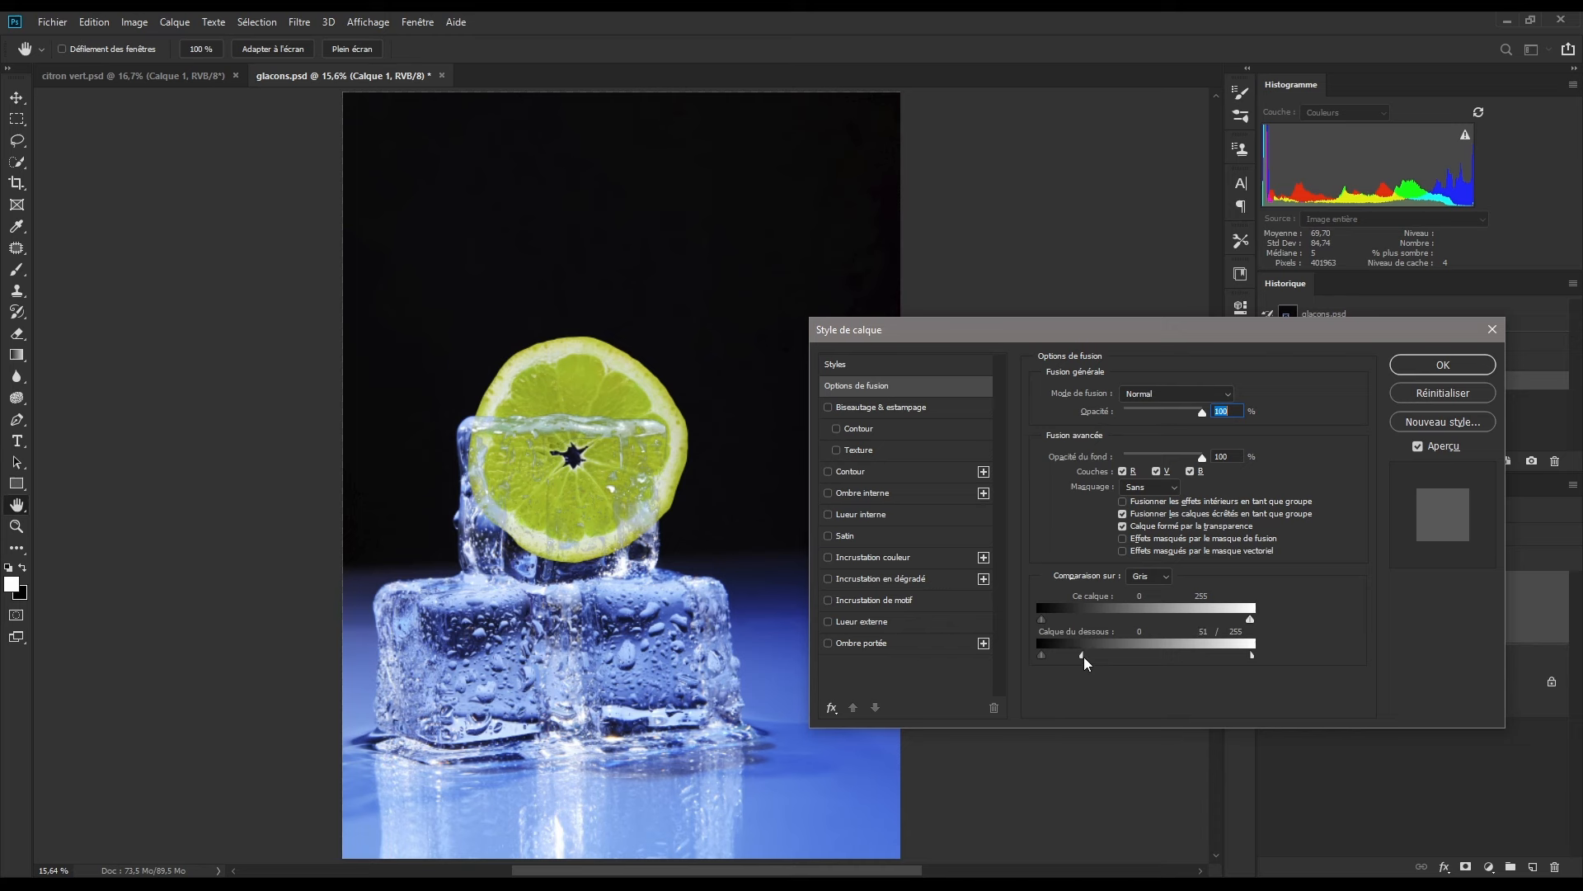
pyautogui.moveTo(1099, 655); pyautogui.dragTo(1071, 655)
pyautogui.moveTo(1232, 658); pyautogui.dragTo(1235, 658)
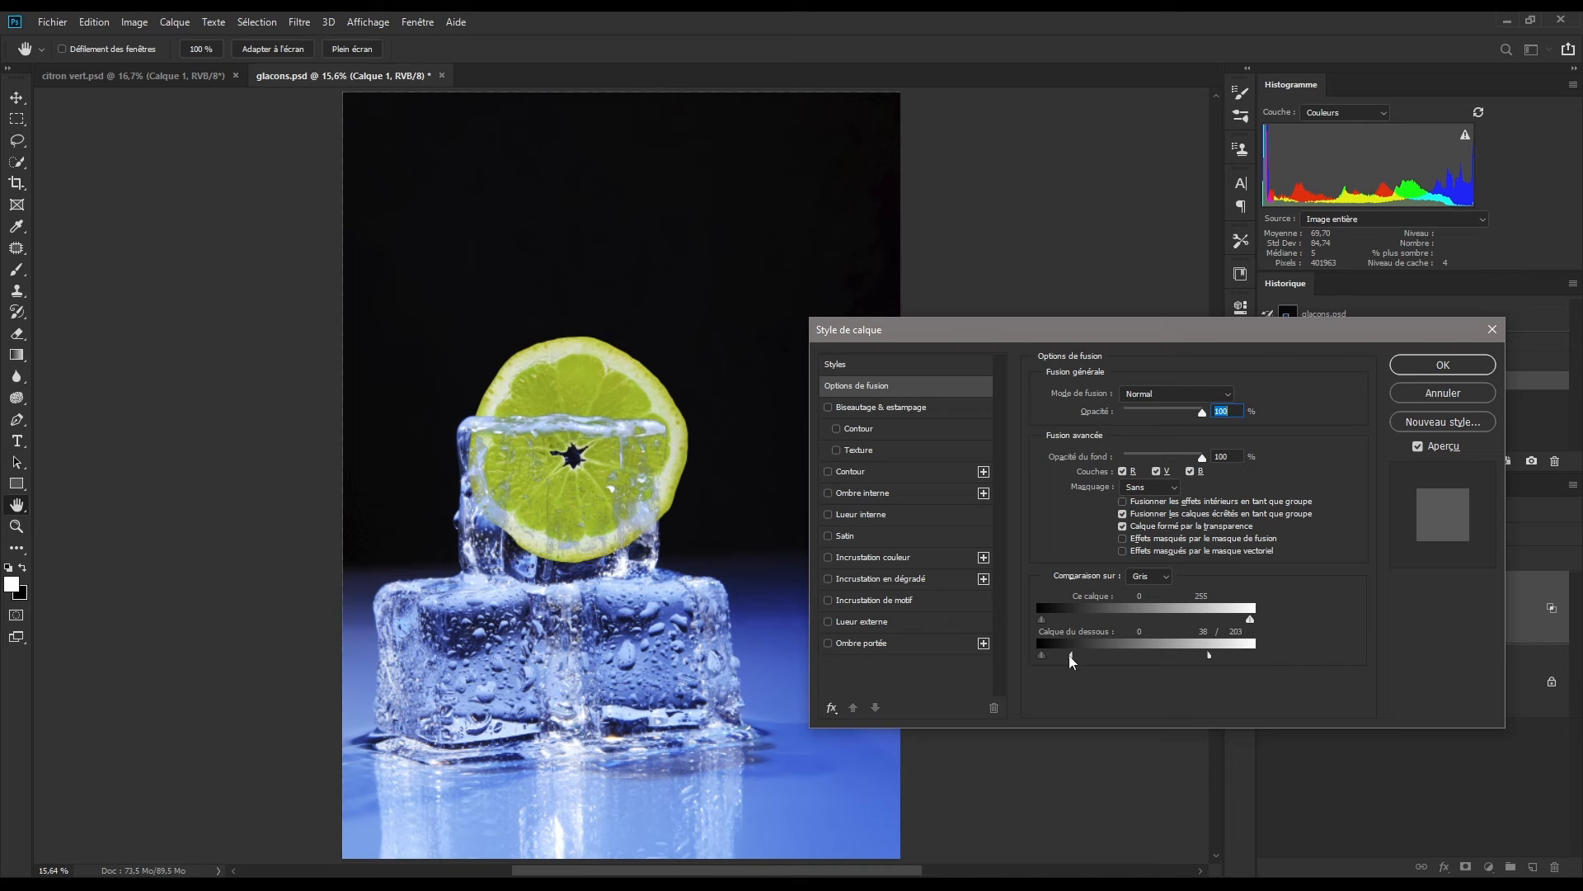
# Step: Refine the underlying layer's highlight split to 21 / 175, apply the blending options, and shift the lime slice slightly over the ice
pyautogui.moveTo(1071, 656); pyautogui.dragTo(1057, 655)
pyautogui.moveTo(1209, 655); pyautogui.dragTo(1187, 656)
pyautogui.click(1442, 365)
pyautogui.press('v')
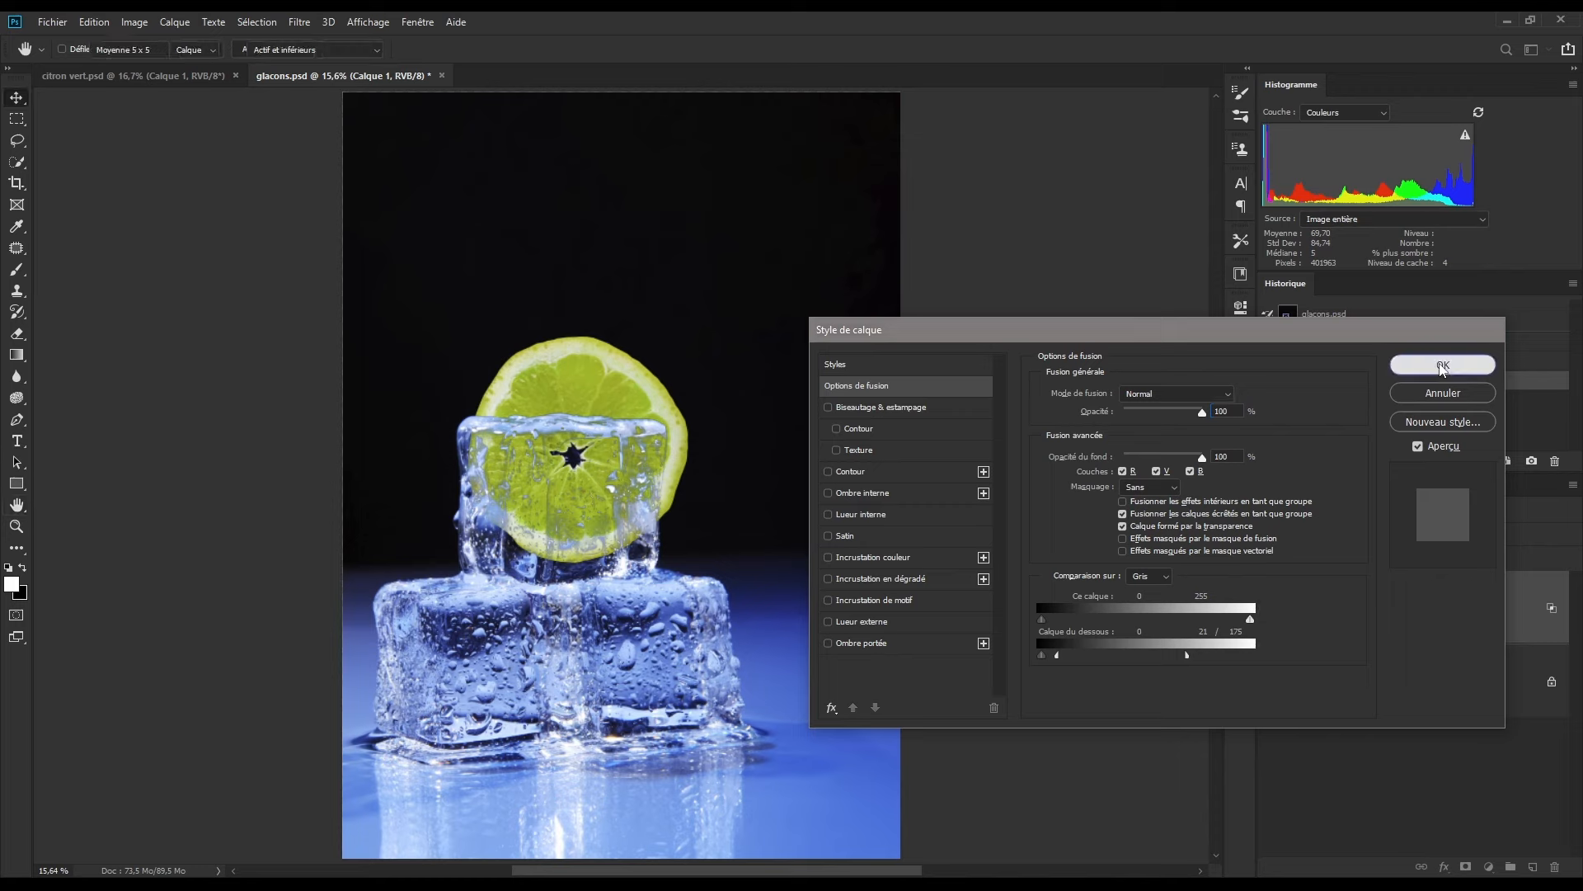
pyautogui.moveTo(567, 401)
pyautogui.mouseDown()
pyautogui.moveTo(532, 355)
pyautogui.moveTo(617, 407)
pyautogui.moveTo(556, 442)
pyautogui.moveTo(547, 480)
pyautogui.moveTo(569, 424)
pyautogui.moveTo(540, 460)
pyautogui.moveTo(577, 443)
pyautogui.moveTo(558, 407)
pyautogui.moveTo(540, 413)
pyautogui.moveTo(574, 471)
pyautogui.moveTo(589, 398)
pyautogui.mouseUp()
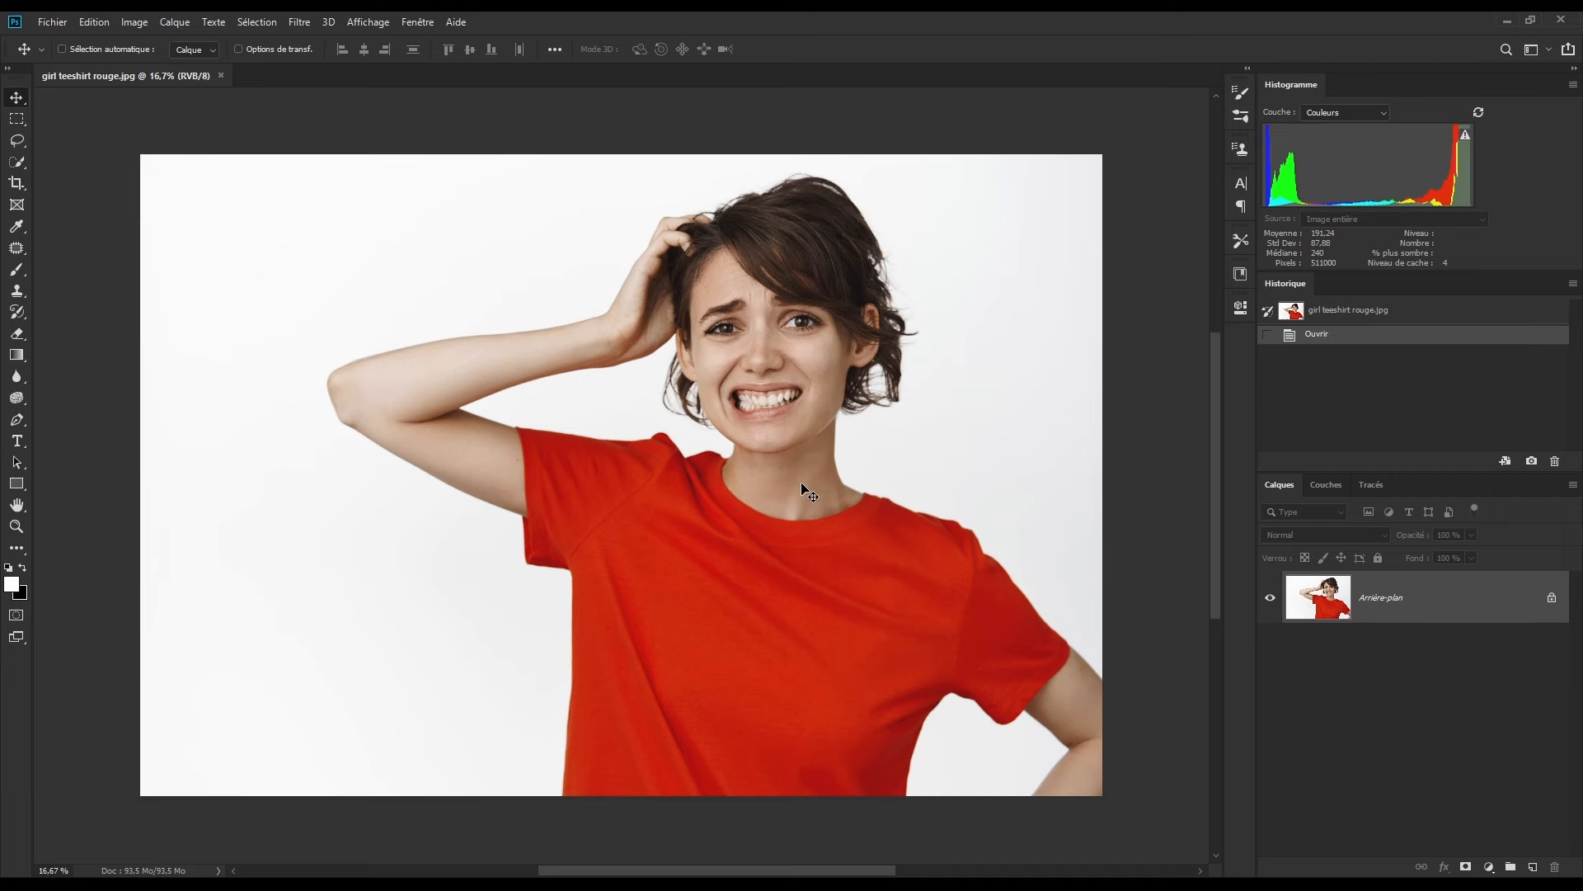
# Step: Select the red T-shirt with the Quick Selection tool and add a Hue/Saturation adjustment layer masked to it
pyautogui.click(18, 160)
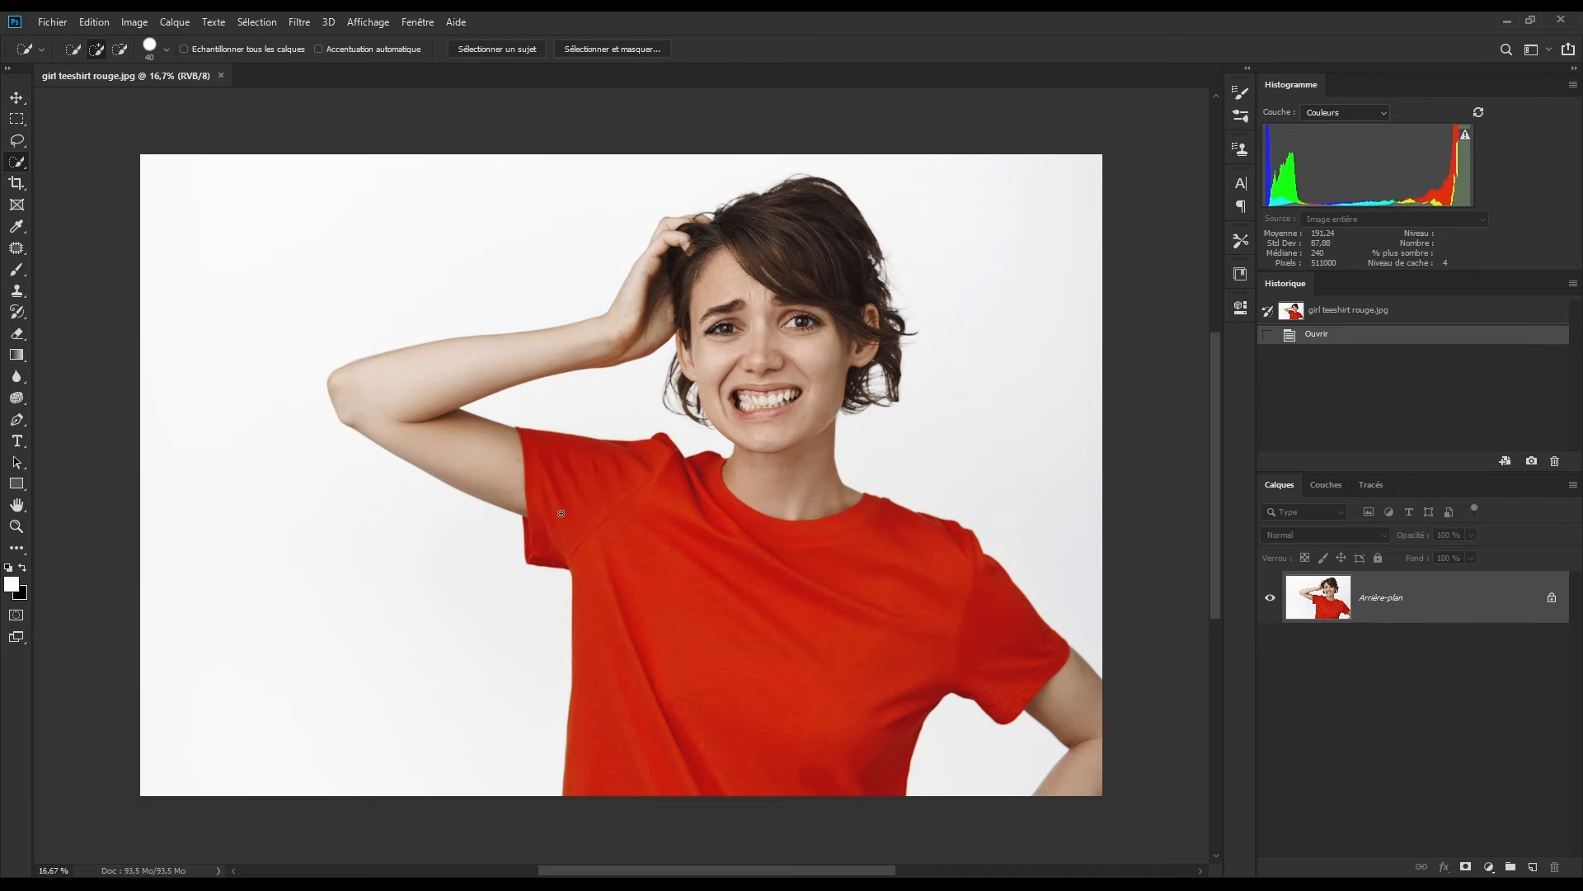
pyautogui.moveTo(561, 513)
pyautogui.mouseDown()
pyautogui.moveTo(592, 462)
pyautogui.moveTo(564, 462)
pyautogui.mouseUp()
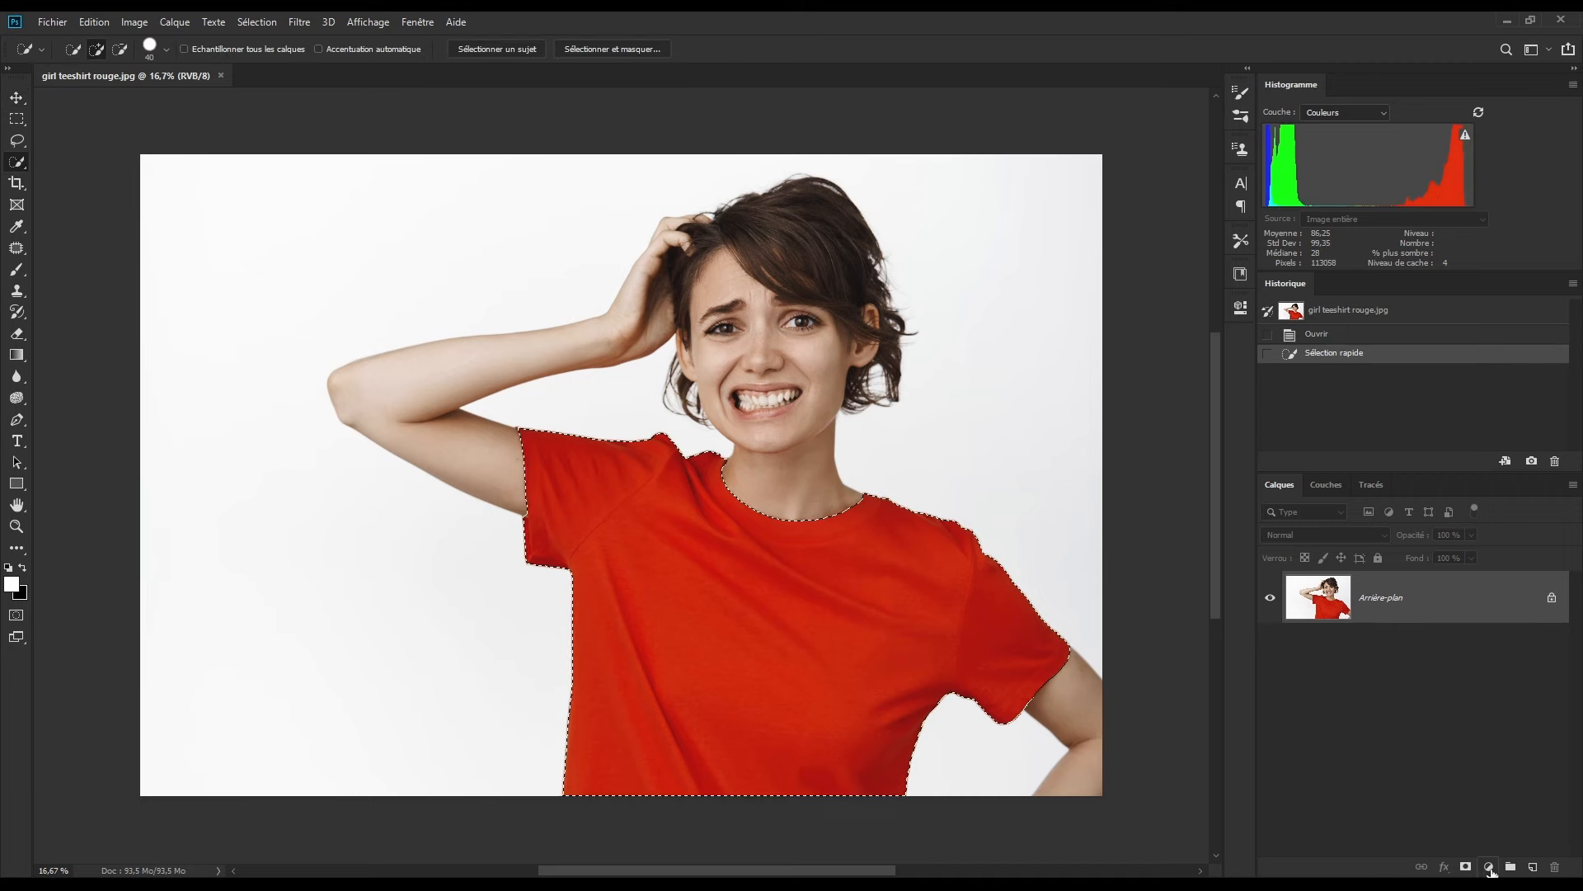
pyautogui.click(1490, 866)
pyautogui.click(1453, 704)
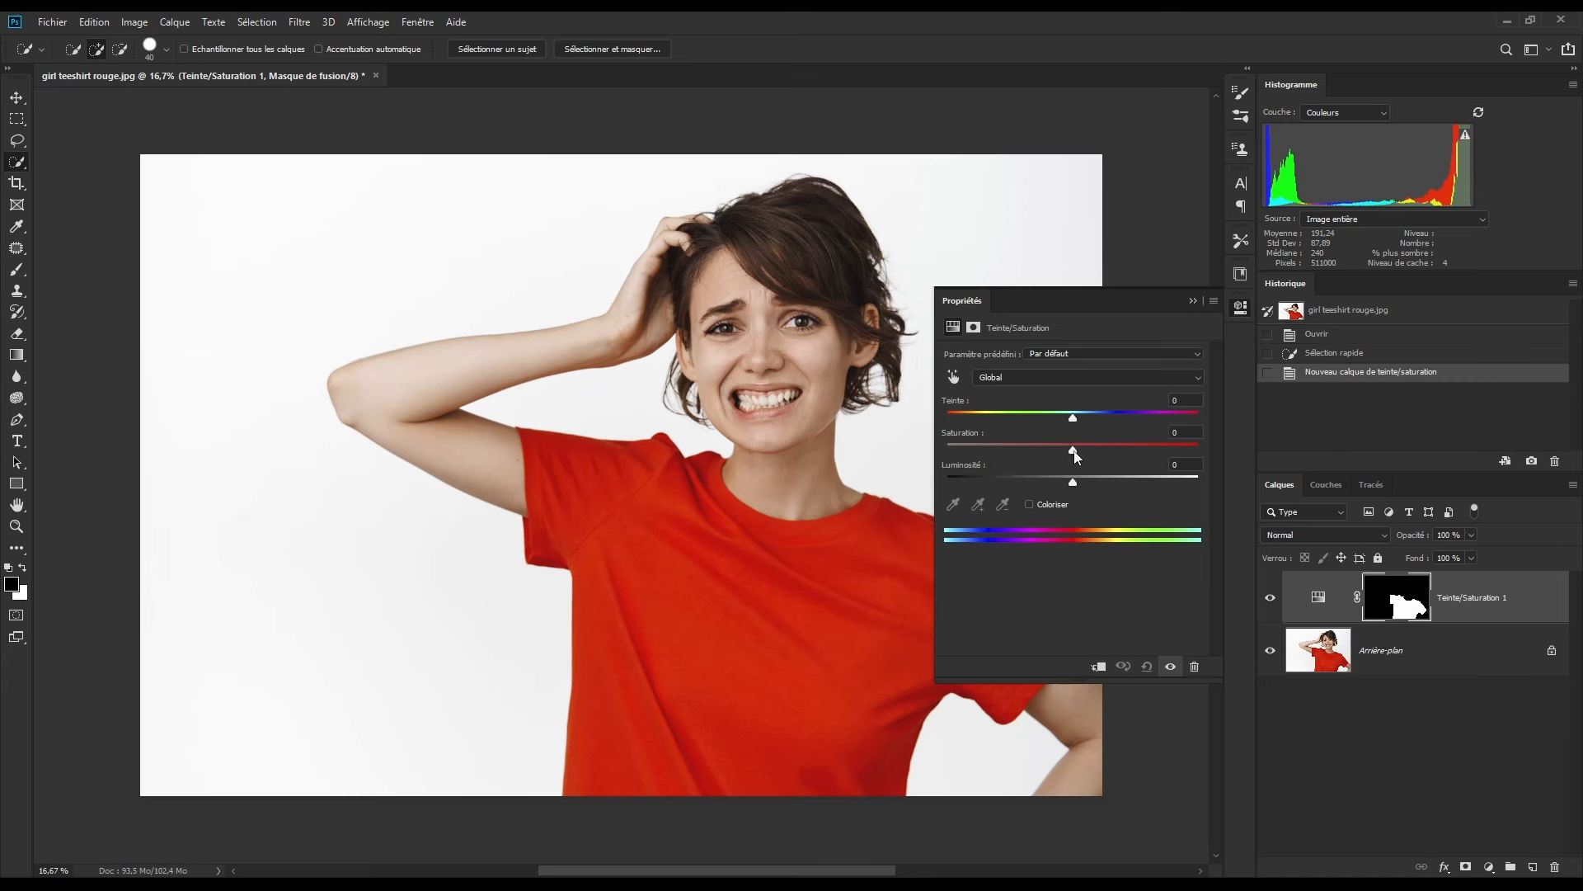
# Step: Set the T-shirt adjustment layer's hue to -122 and lightness to -7, with blend mode Lumière crue
pyautogui.moveTo(1073, 418); pyautogui.dragTo(979, 423)
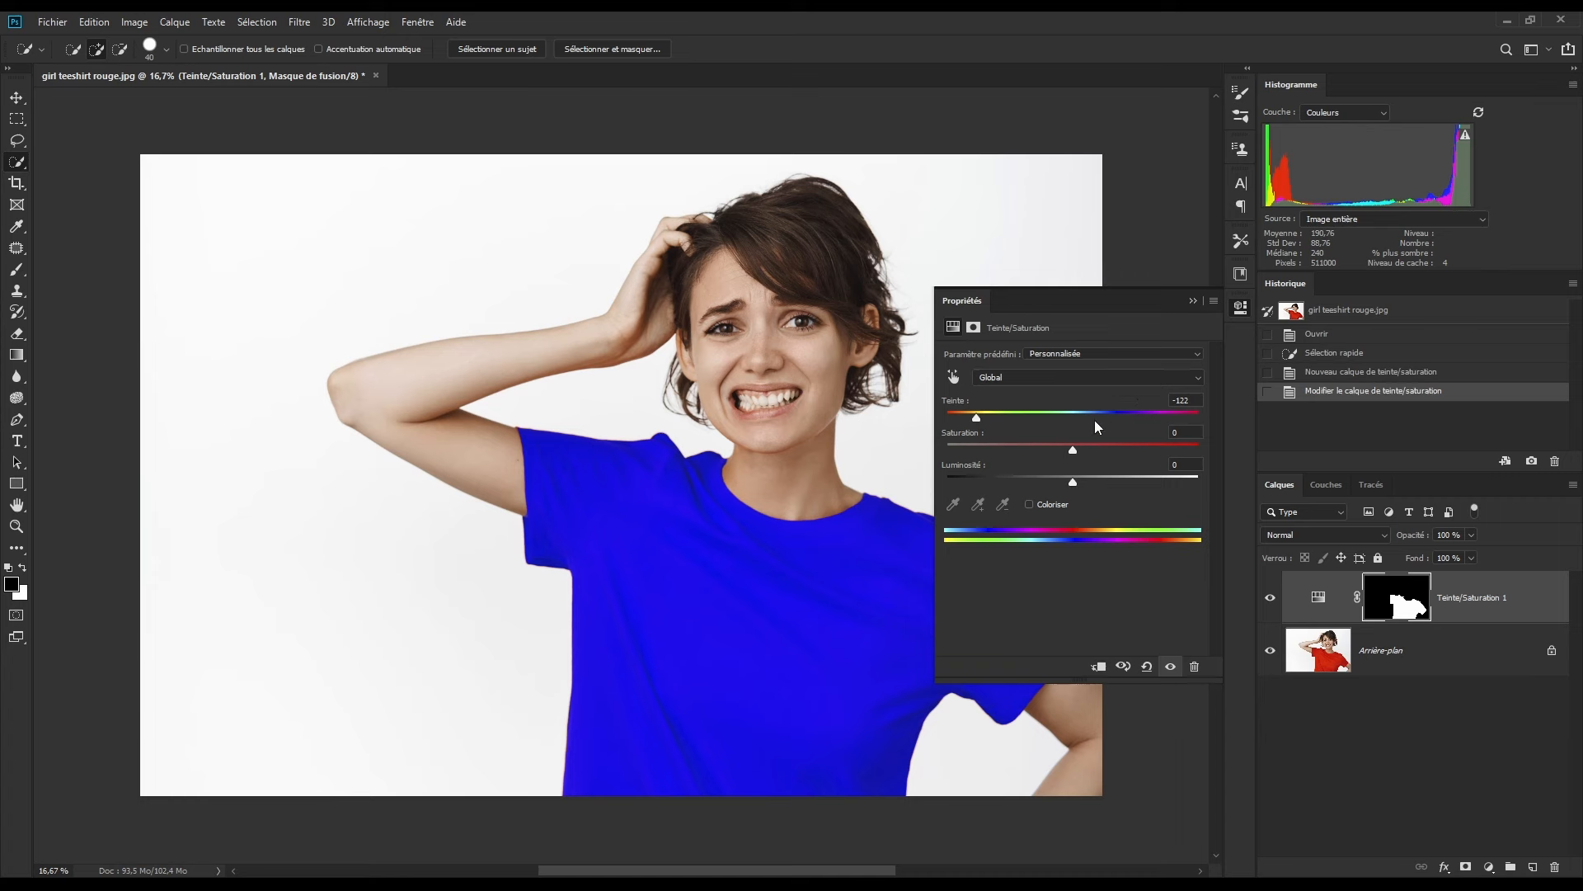
pyautogui.moveTo(1073, 483); pyautogui.dragTo(1068, 485)
pyautogui.click(1319, 597)
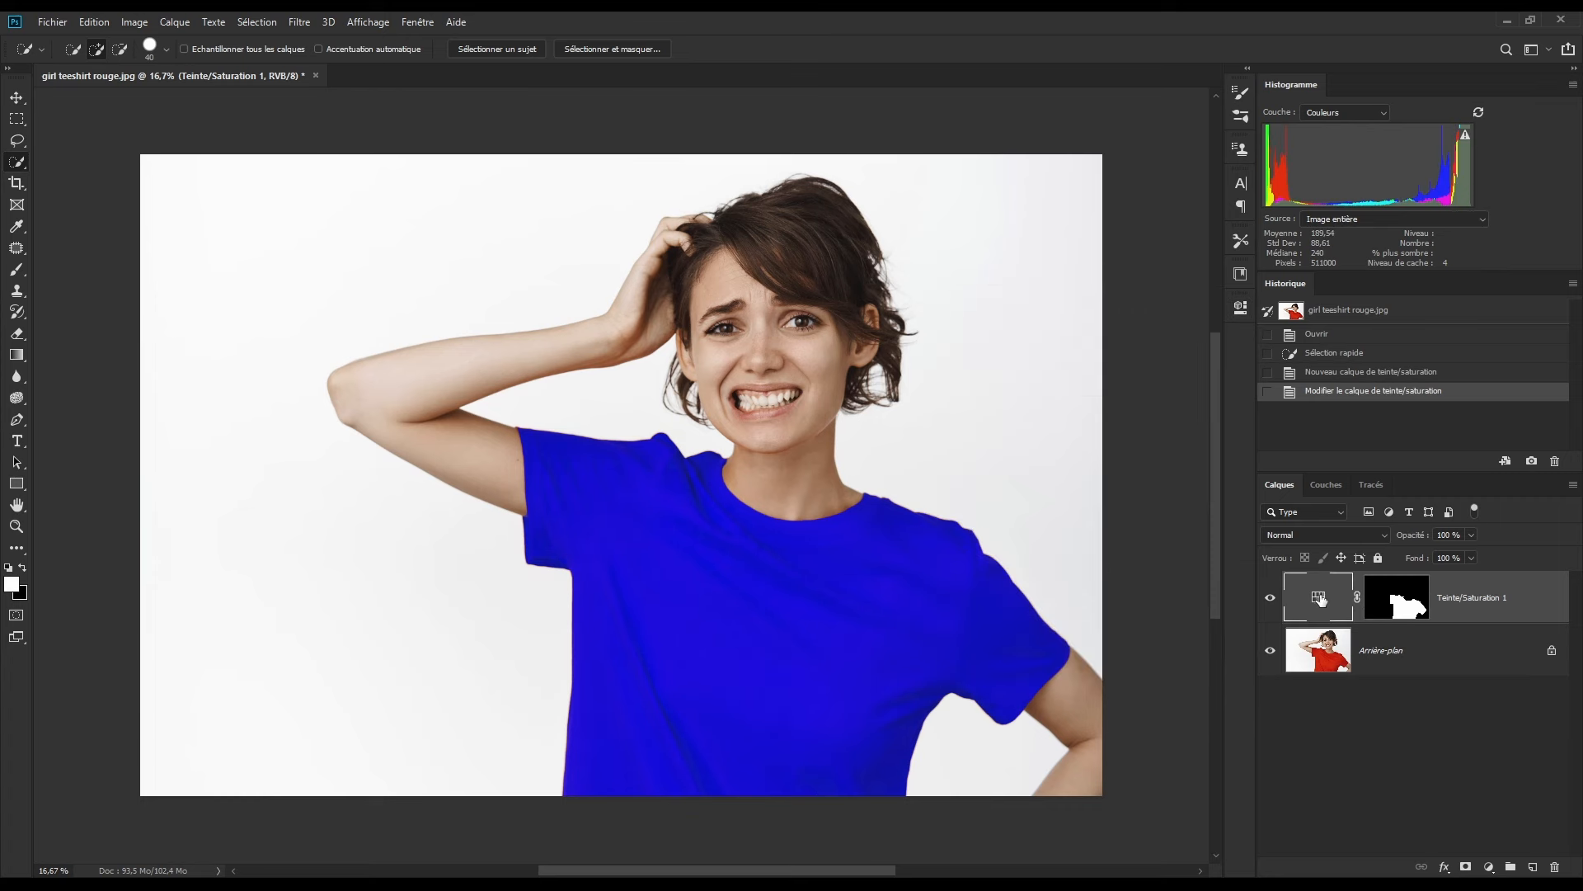
pyautogui.click(1313, 535)
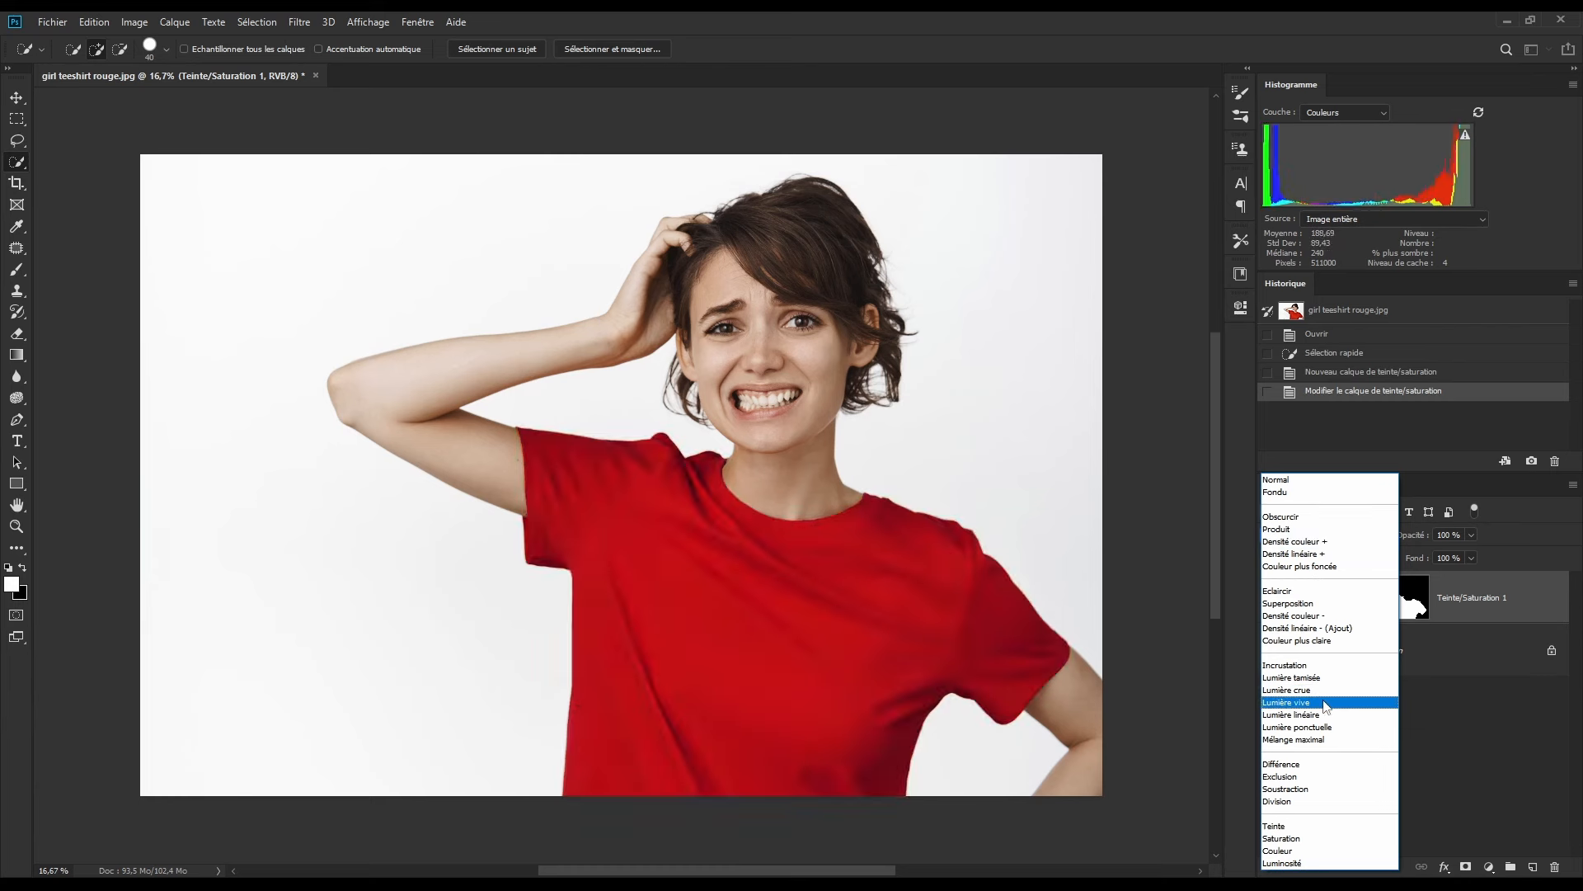
pyautogui.click(1322, 693)
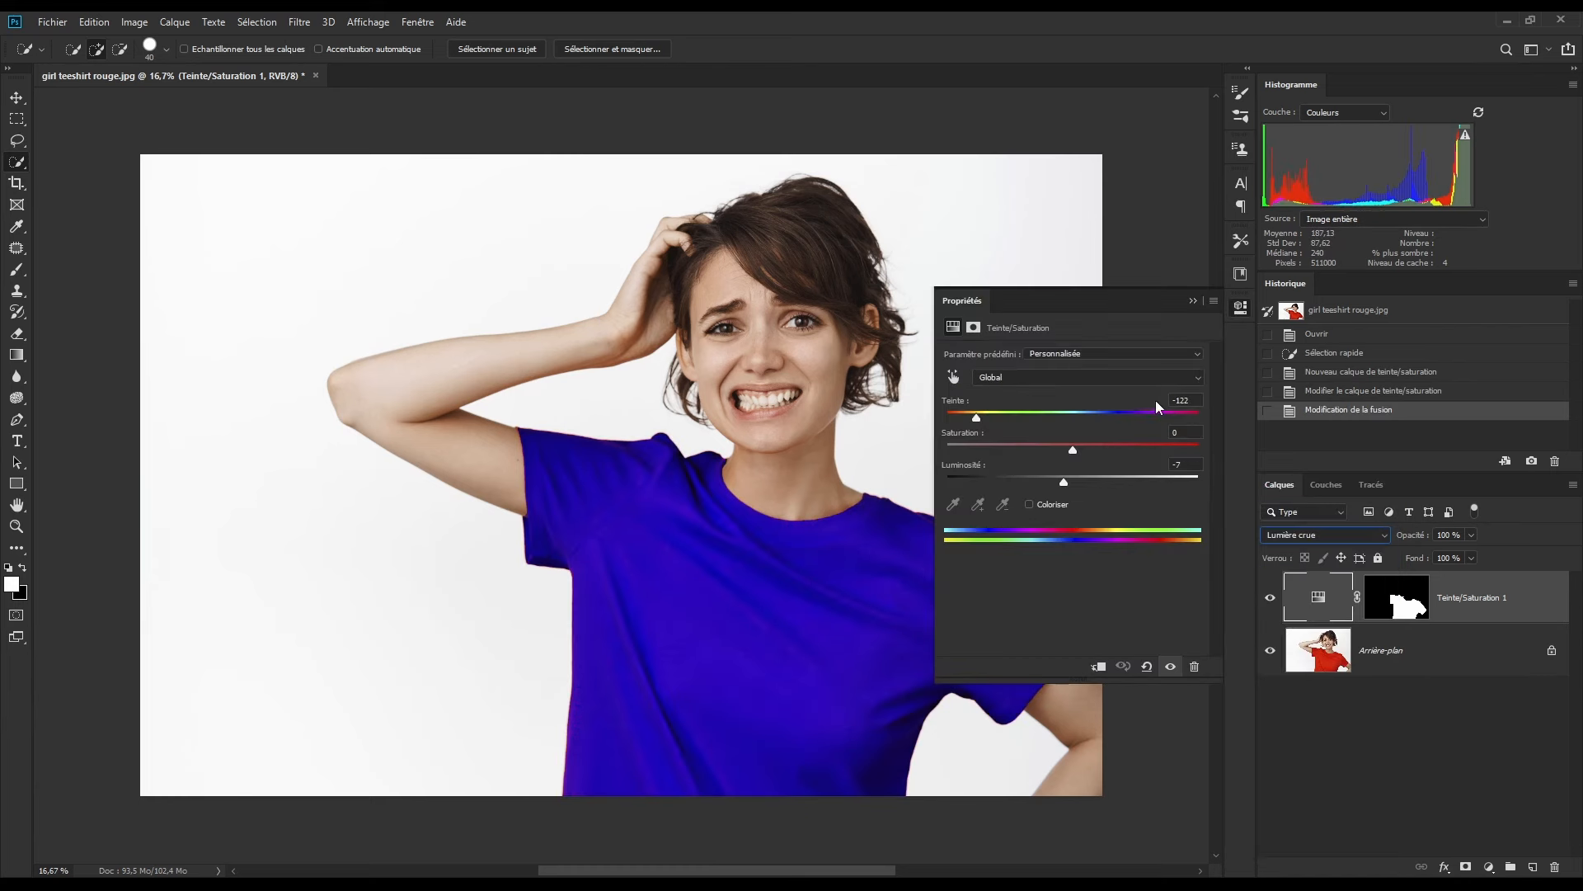
# Step: Set the hue of the reds (Rouges) to -25 in the T-shirt's Hue/Saturation adjustment
pyautogui.click(1055, 378)
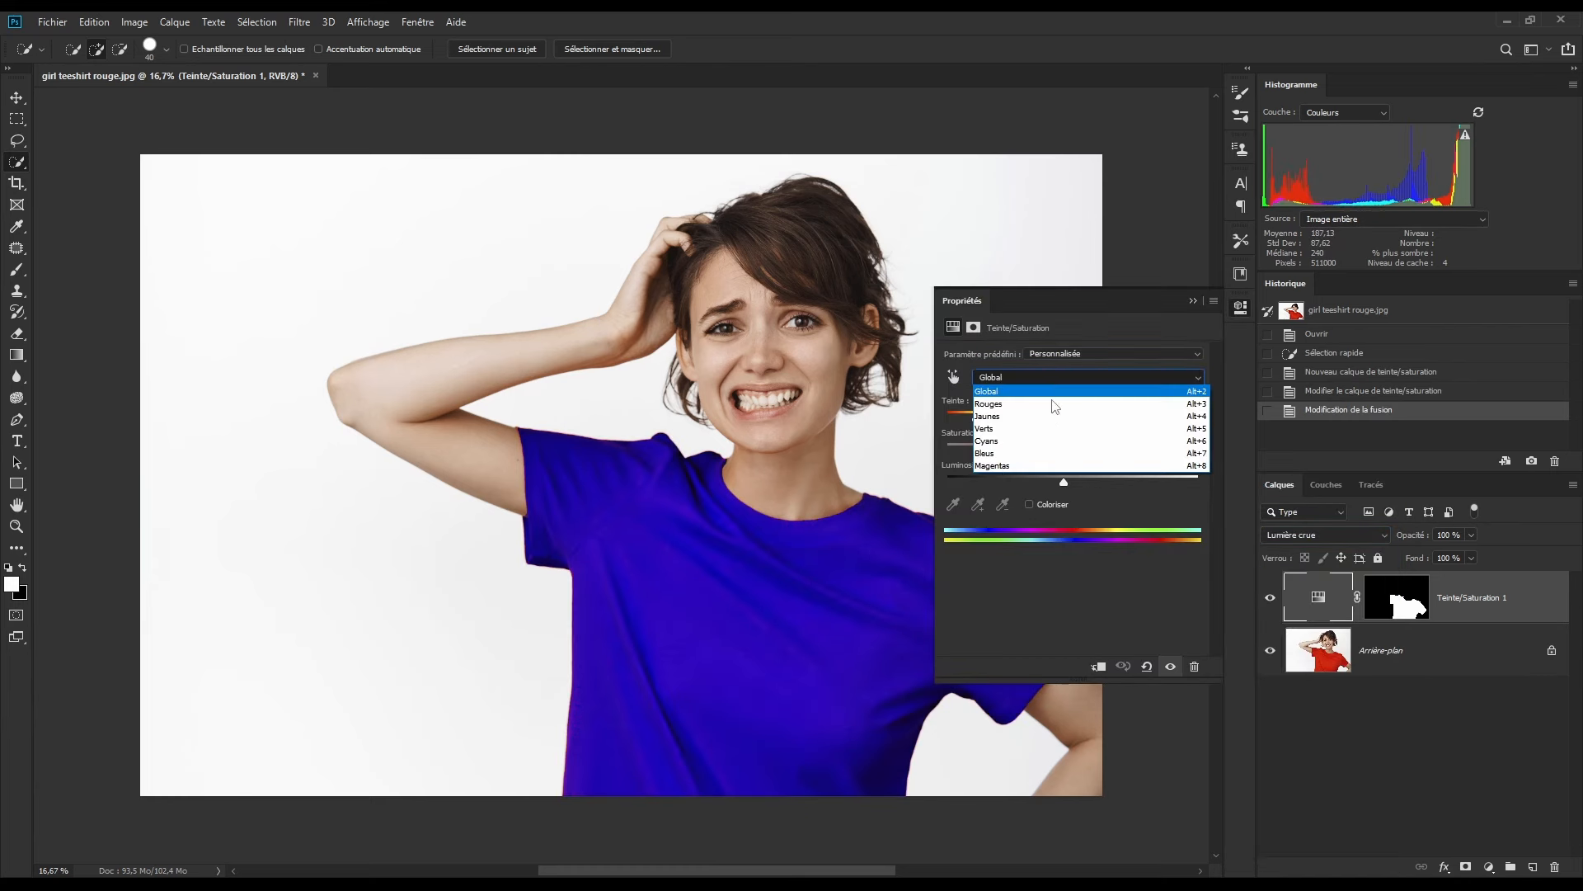
pyautogui.click(1060, 404)
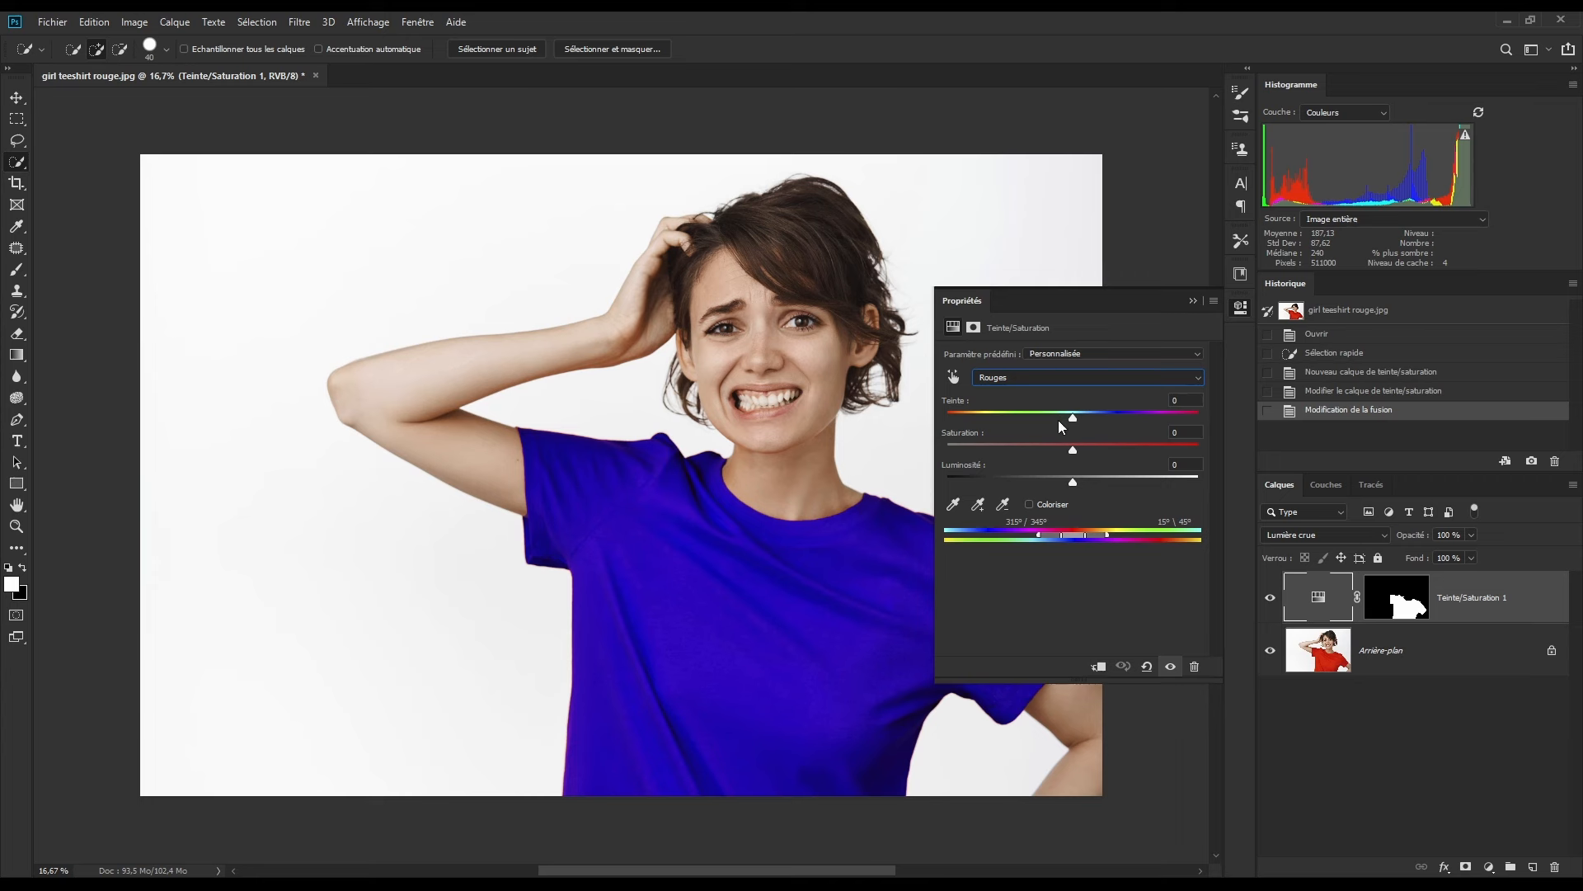
pyautogui.moveTo(1073, 418); pyautogui.dragTo(1042, 415)
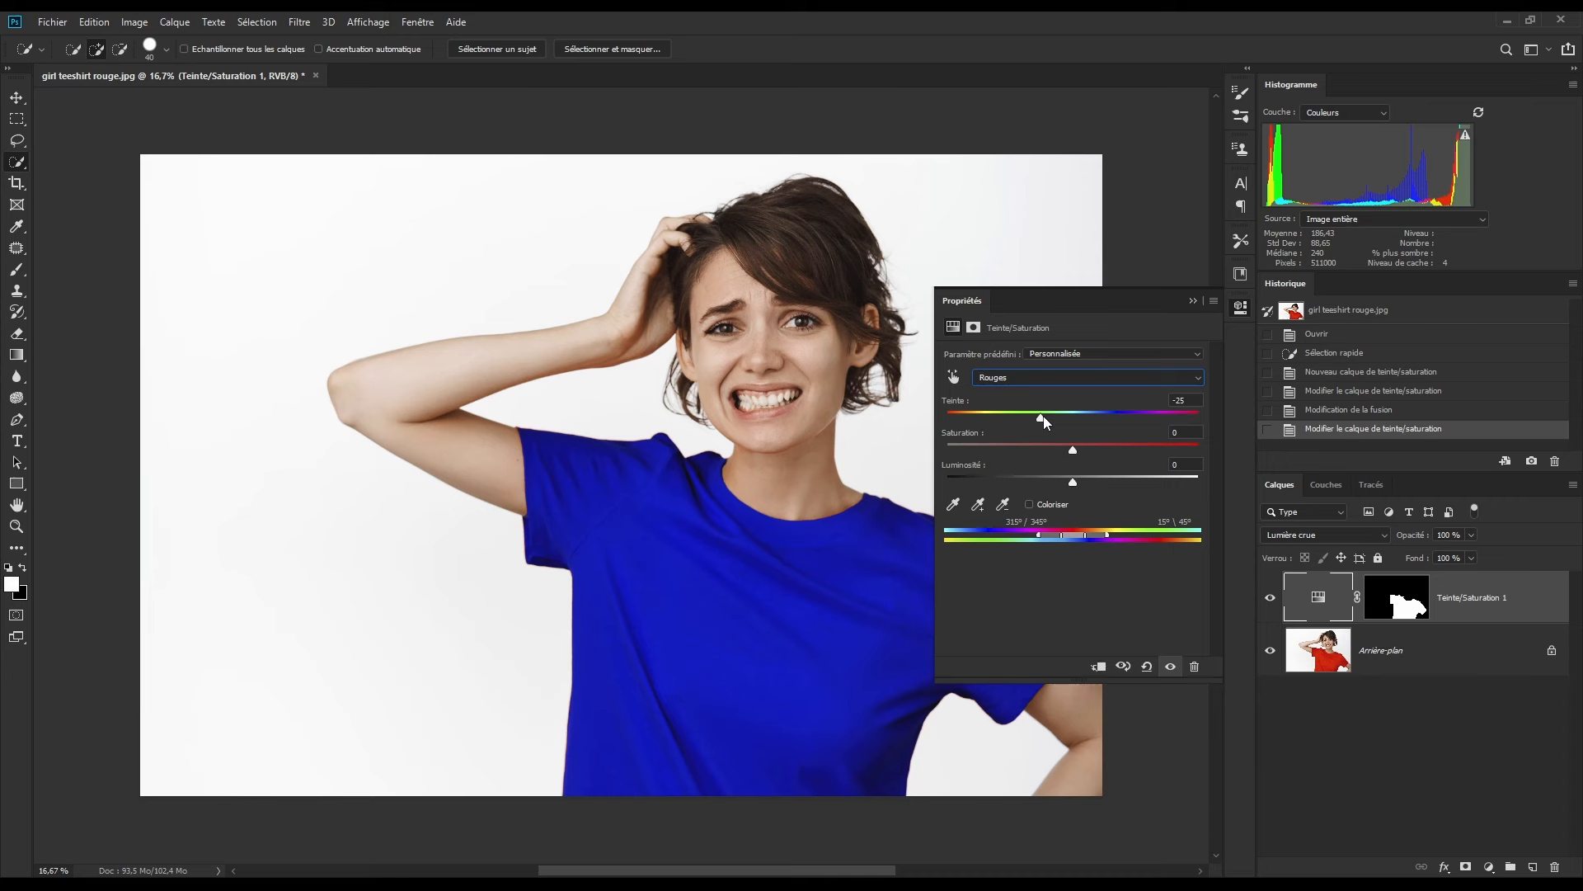
pyautogui.click(1193, 302)
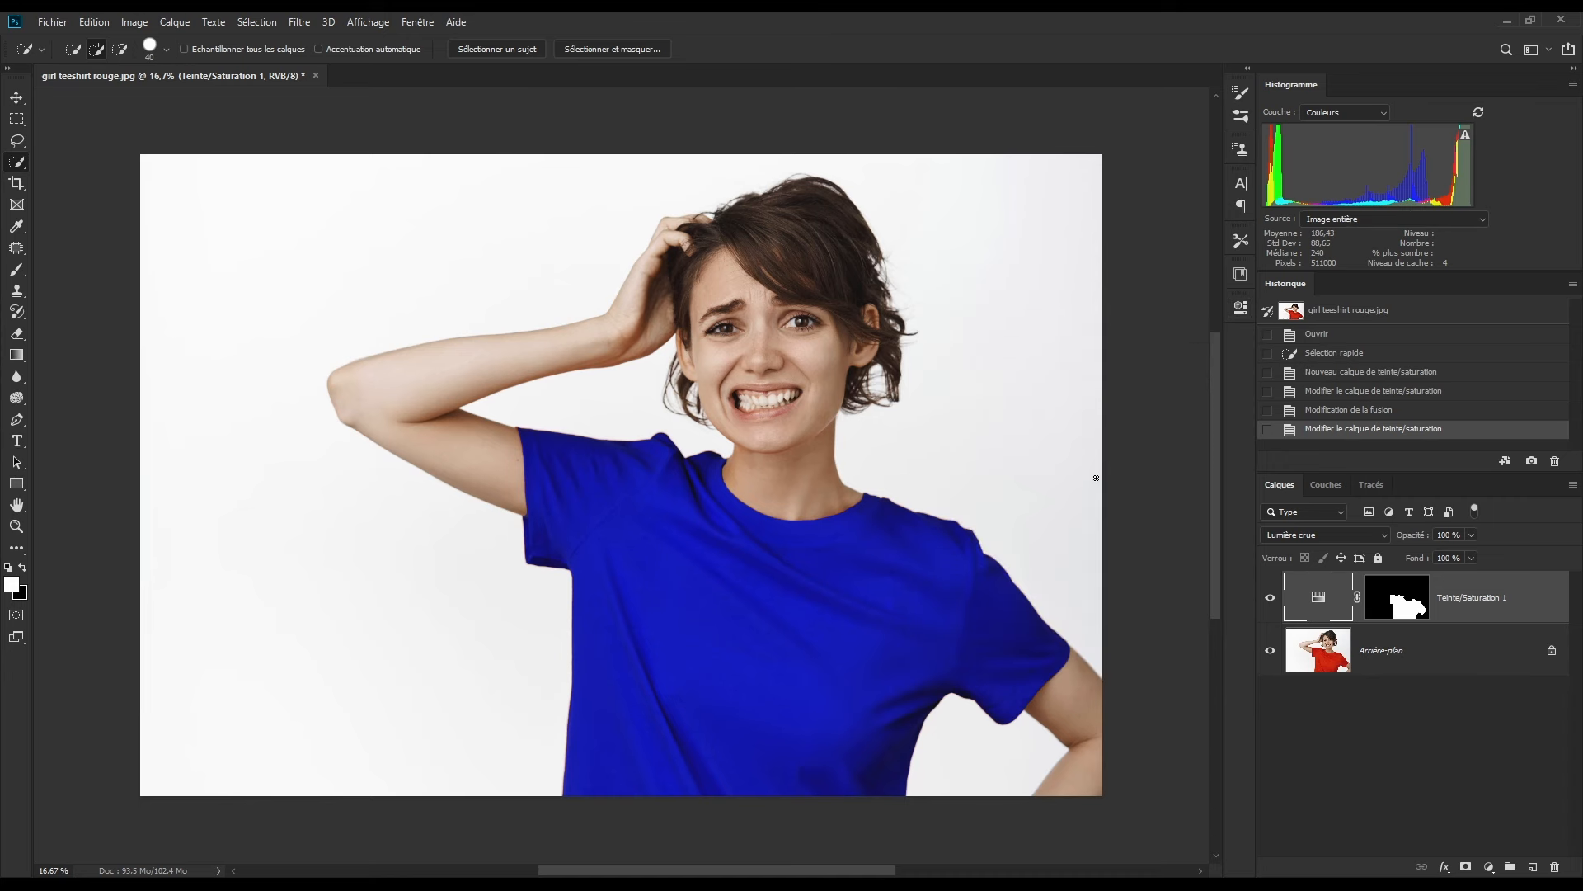